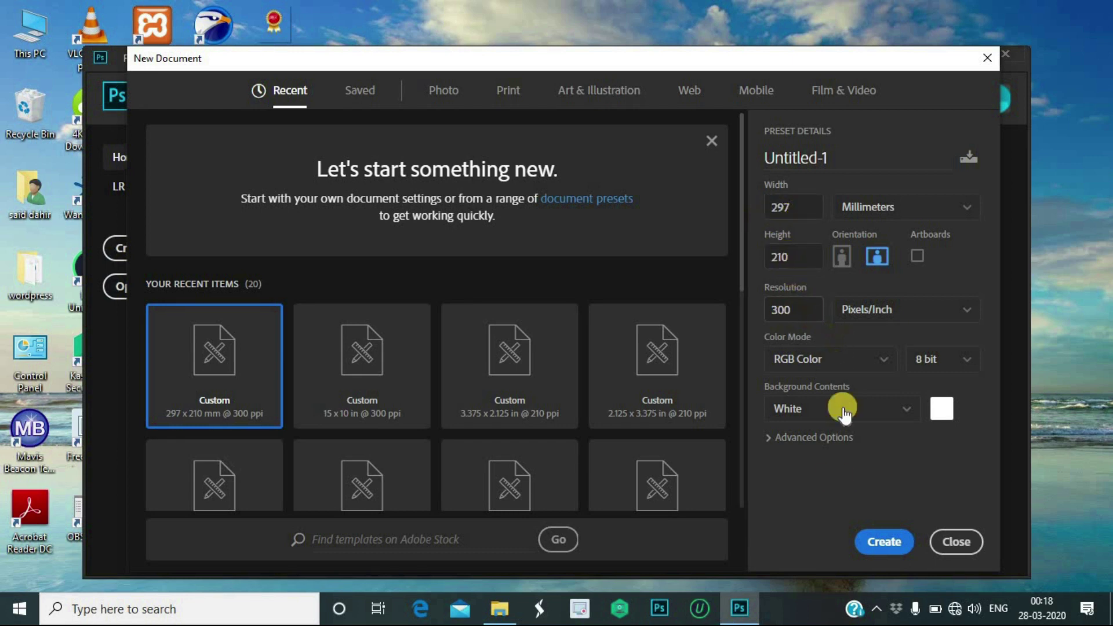
# Create a new landscape document of 297 × 210 millimetres at 300 pixels/inch with RGB color and a white background
pyautogui.click(968, 211)
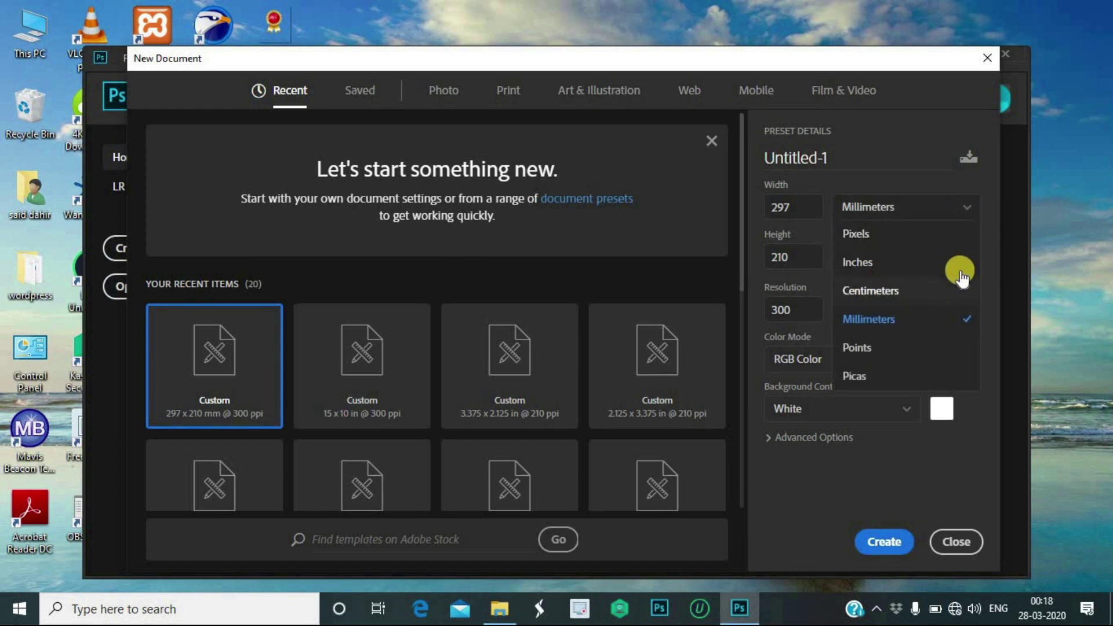
pyautogui.click(990, 247)
pyautogui.click(867, 540)
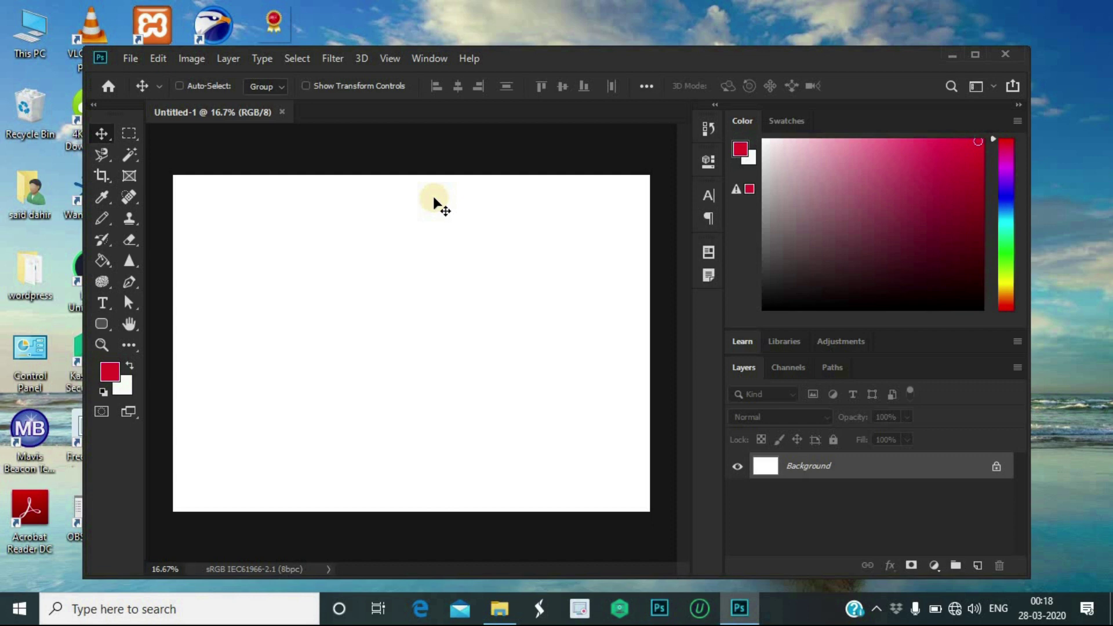
# Show the rulers and place a horizontal guide at about 6.5 cm from the page's upper edge
pyautogui.hotkey('ctrl', 'r')
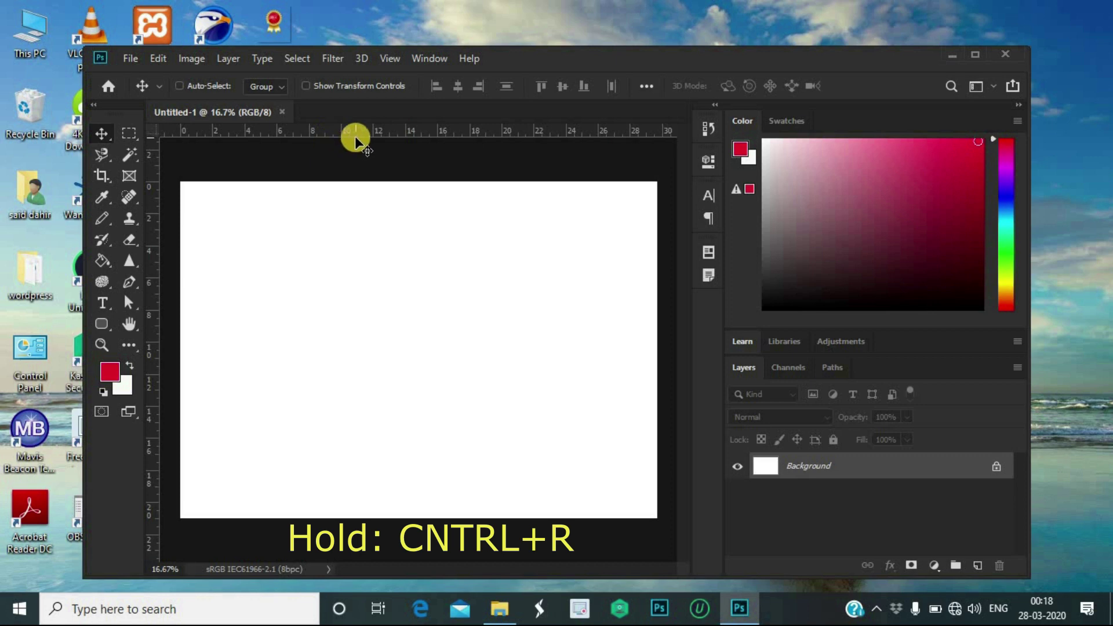
pyautogui.moveTo(371, 138); pyautogui.dragTo(373, 286)
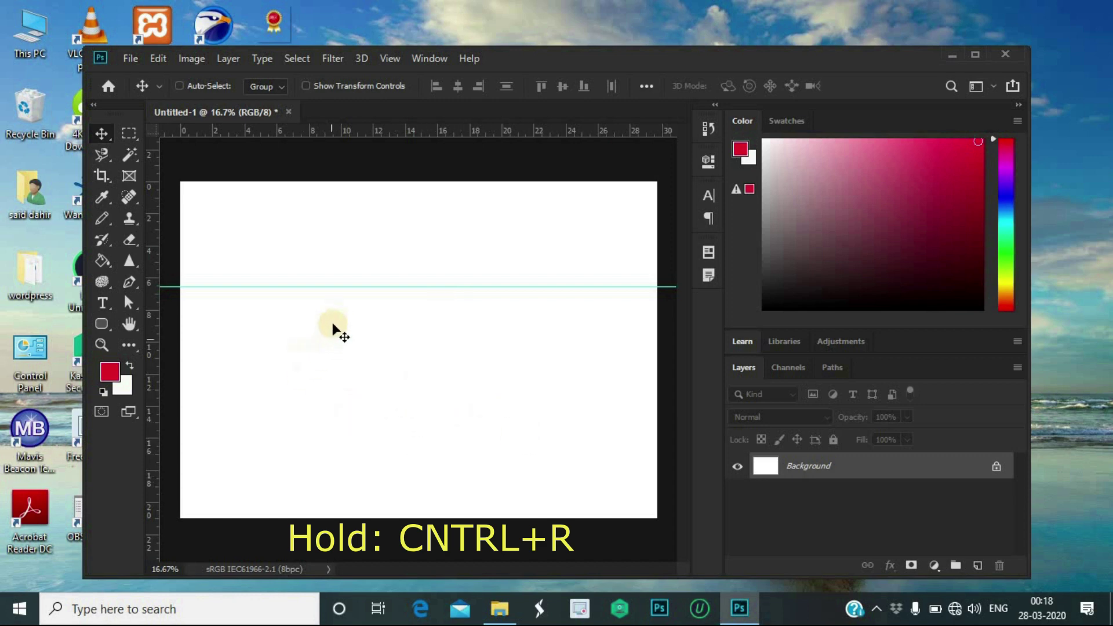
# Draw a closed dark blue wave shape on a new layer with the Pen tool, curving along the guide and covering the page's upper part
pyautogui.click(977, 566)
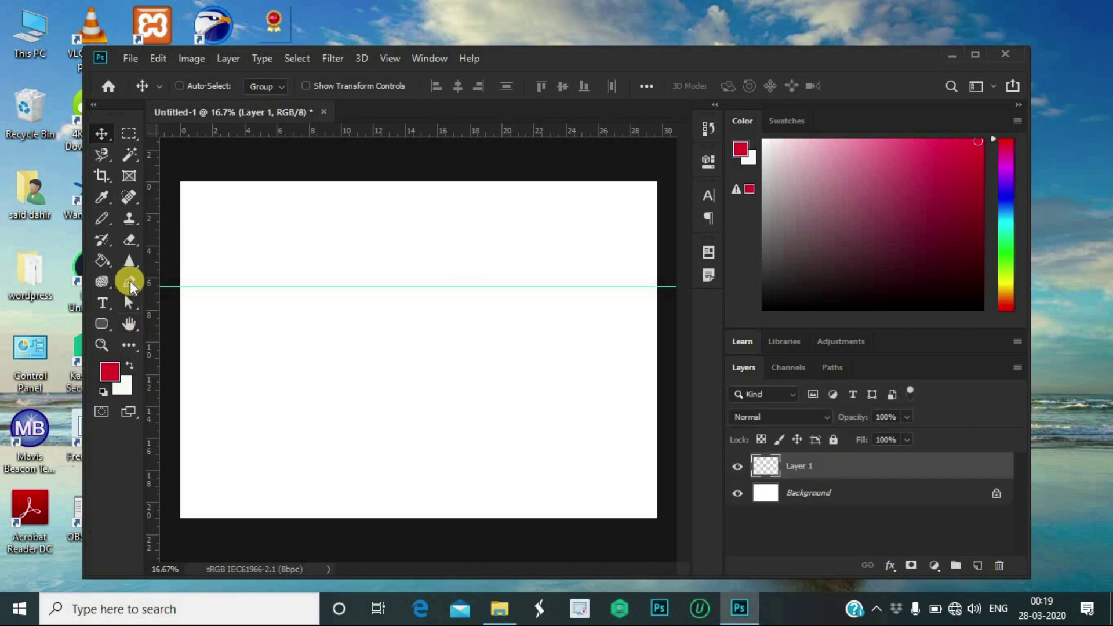
pyautogui.click(129, 283)
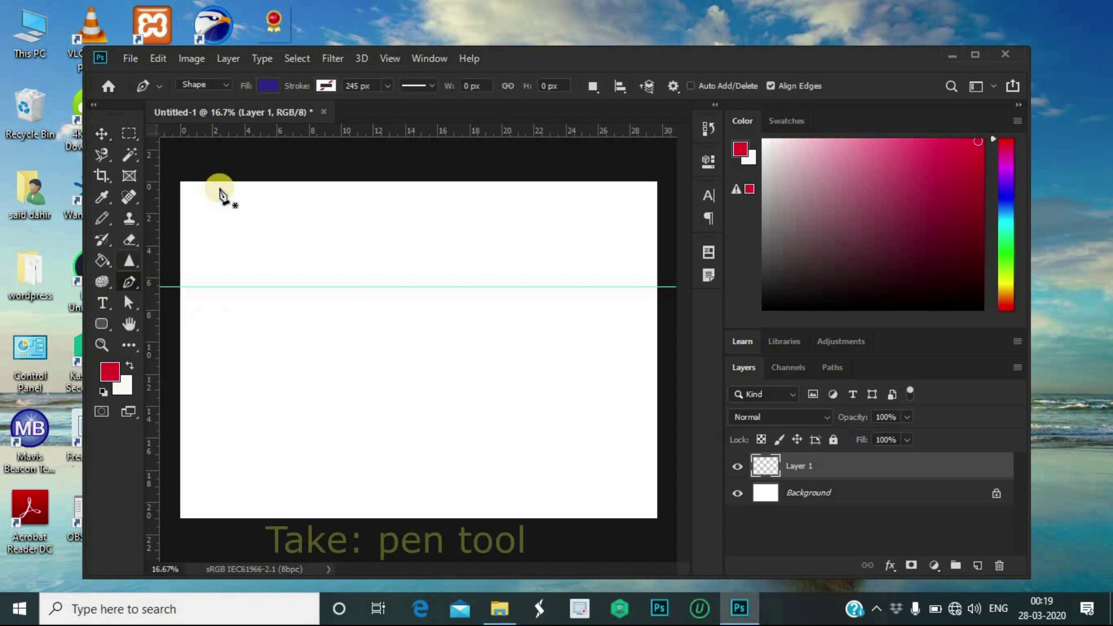
pyautogui.click(271, 86)
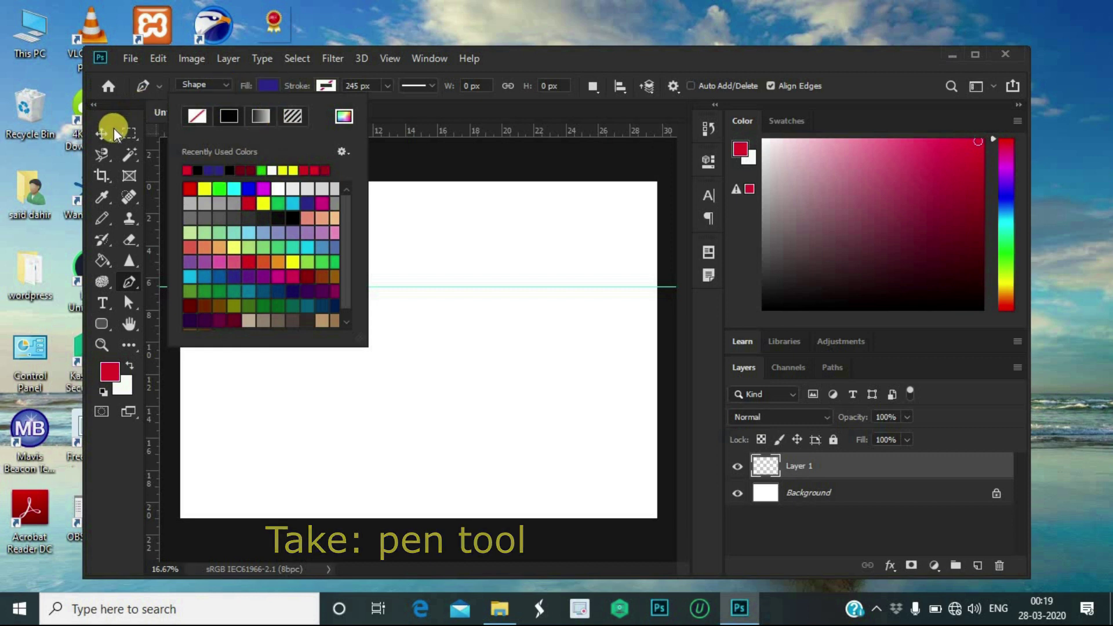
pyautogui.click(123, 291)
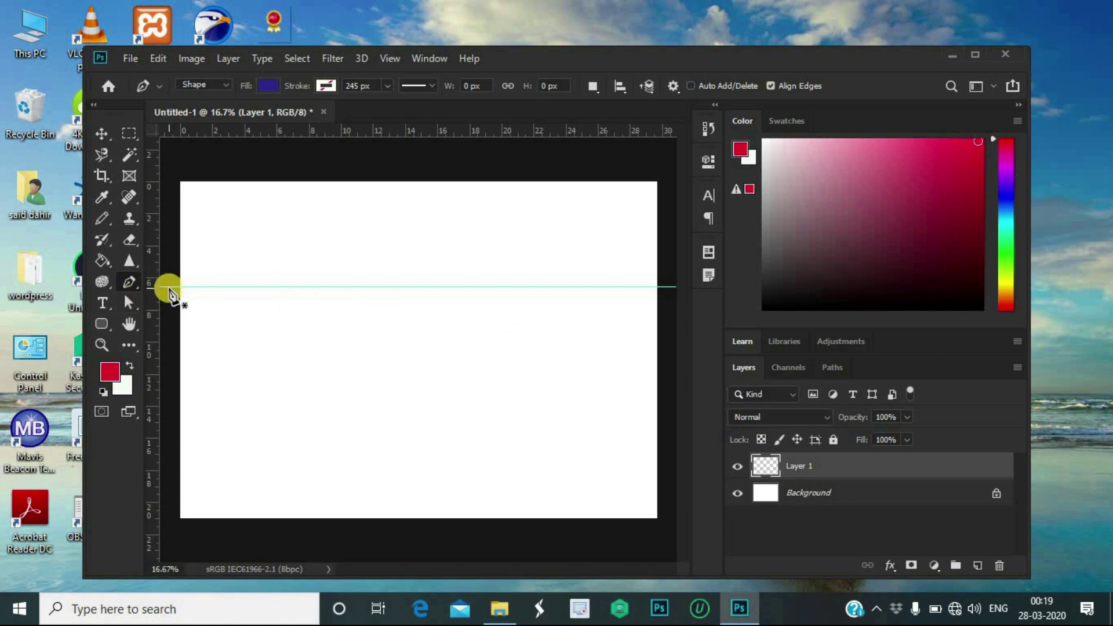
pyautogui.click(169, 288)
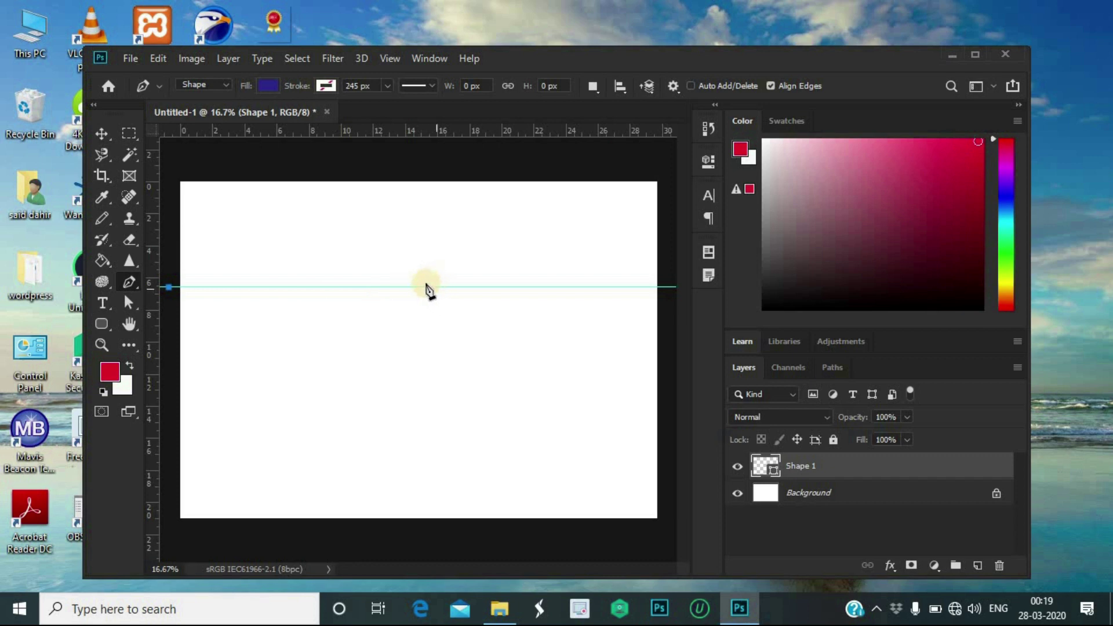
pyautogui.moveTo(438, 287); pyautogui.dragTo(577, 362)
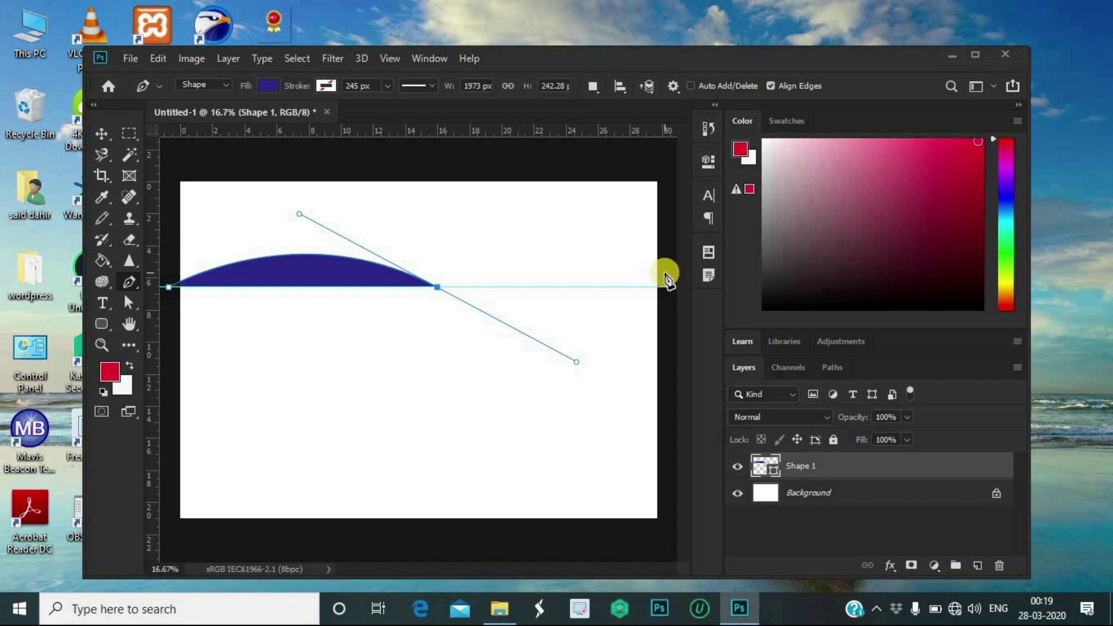
pyautogui.click(667, 273)
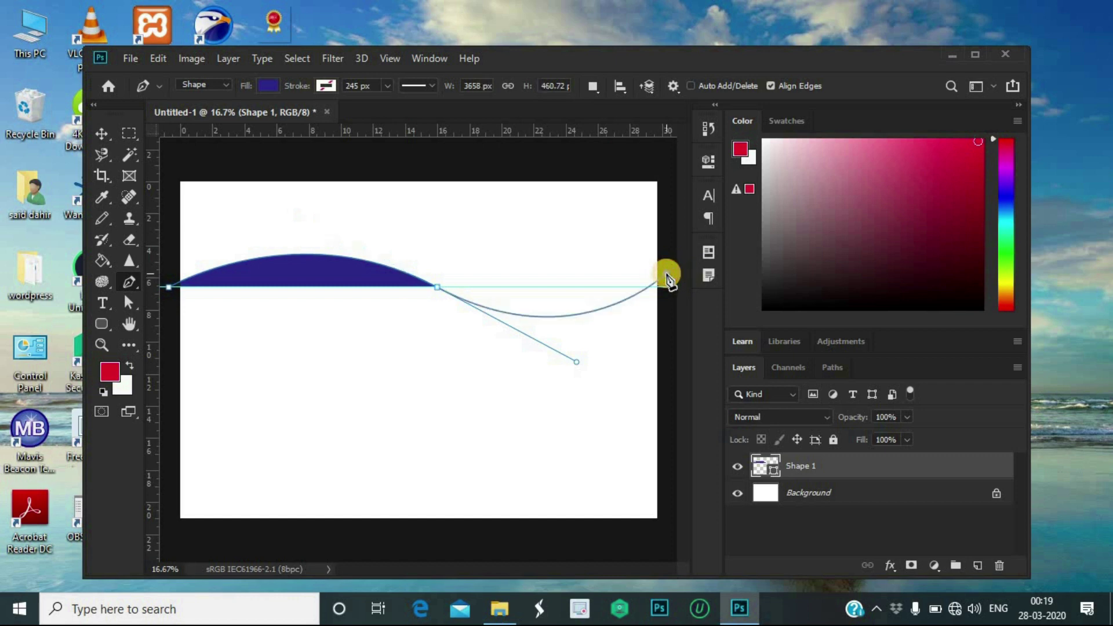
pyautogui.click(667, 162)
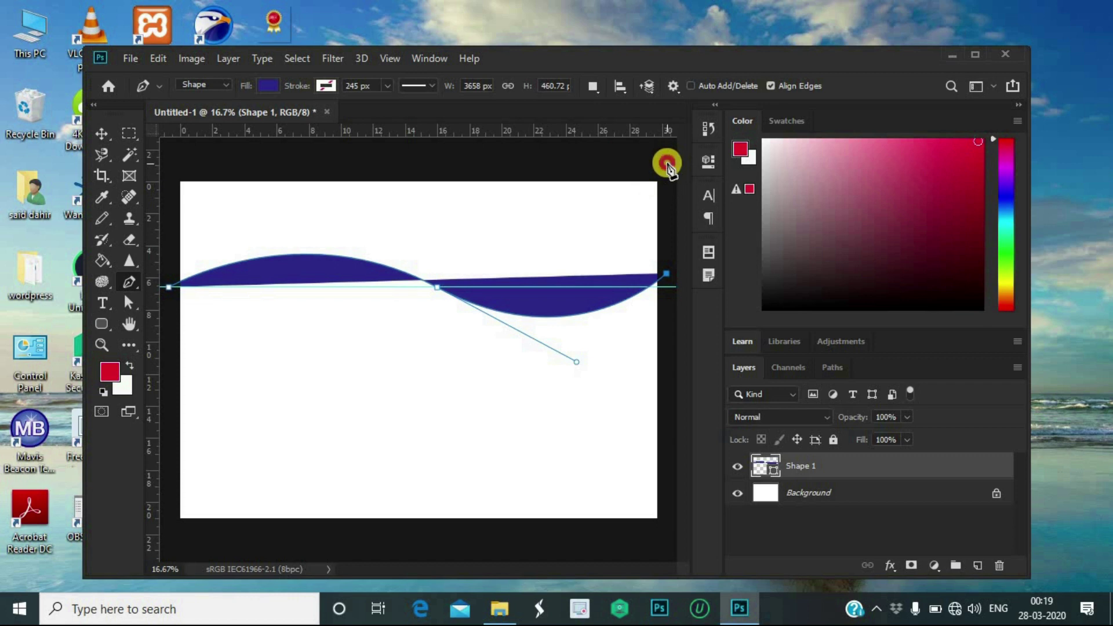
pyautogui.click(167, 163)
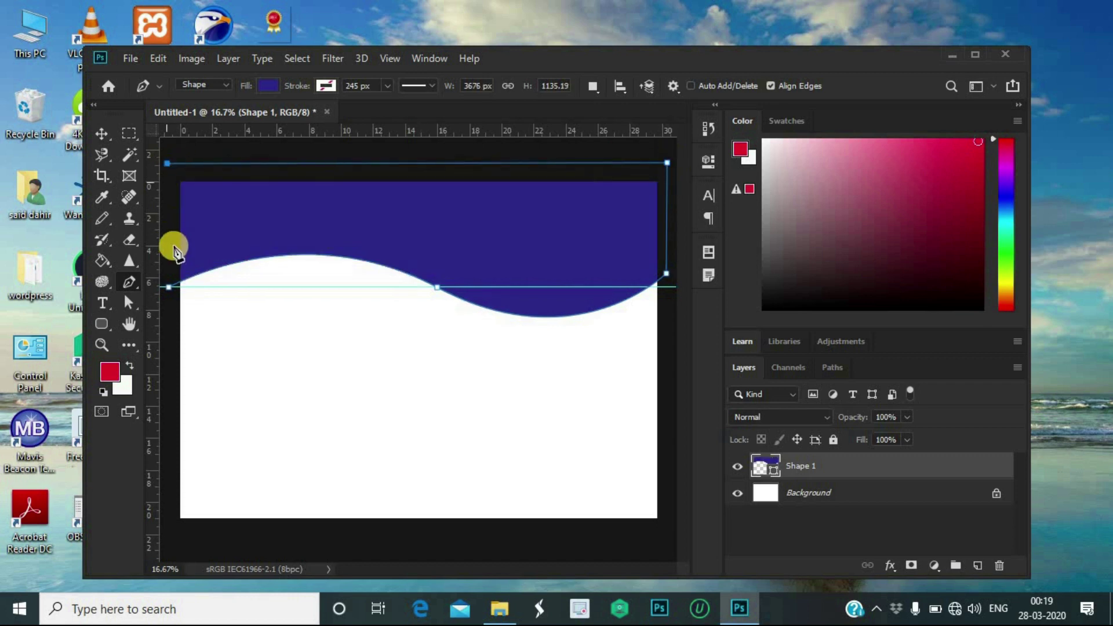
pyautogui.click(169, 289)
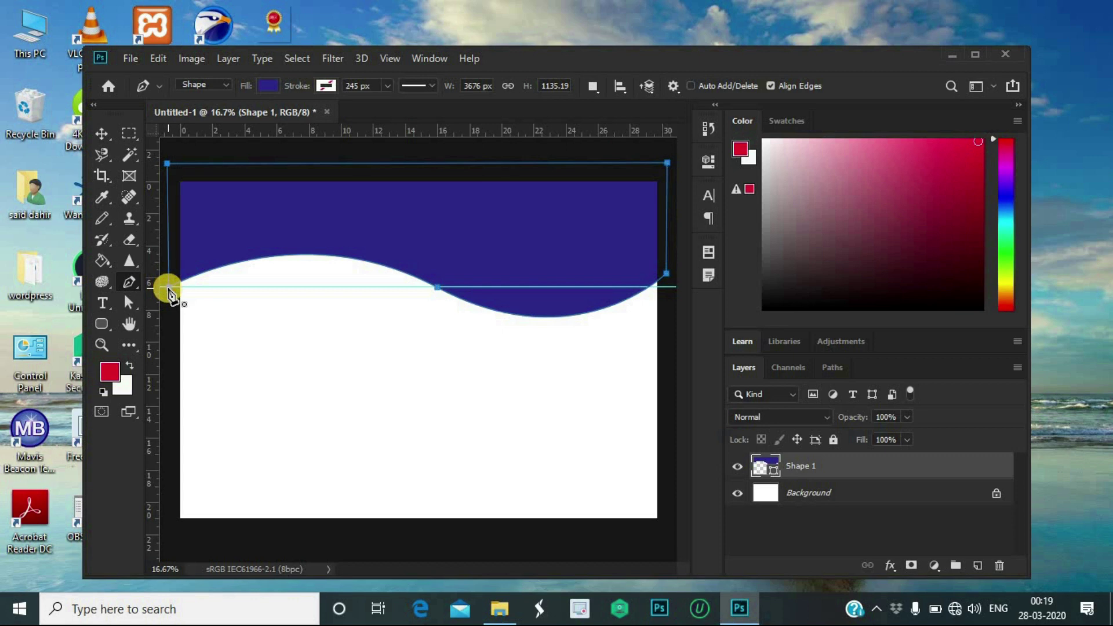
# Free-transform the blue wave shape, rotating it by -2° and nudging it right to X 1784 px
pyautogui.click(99, 133)
pyautogui.click(269, 248)
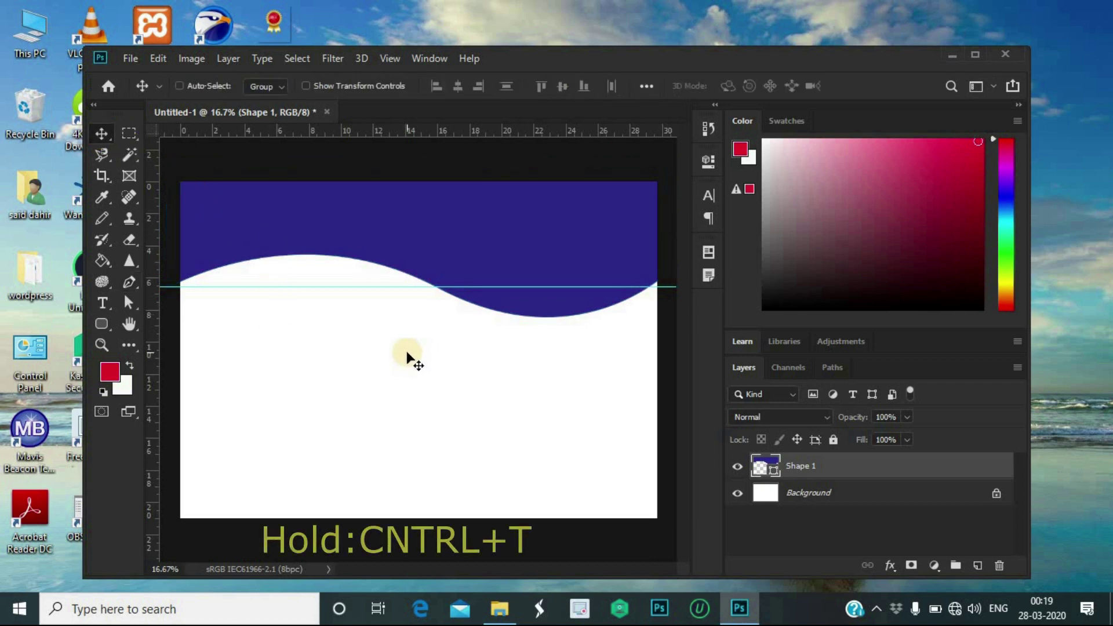
pyautogui.hotkey('ctrl', 't')
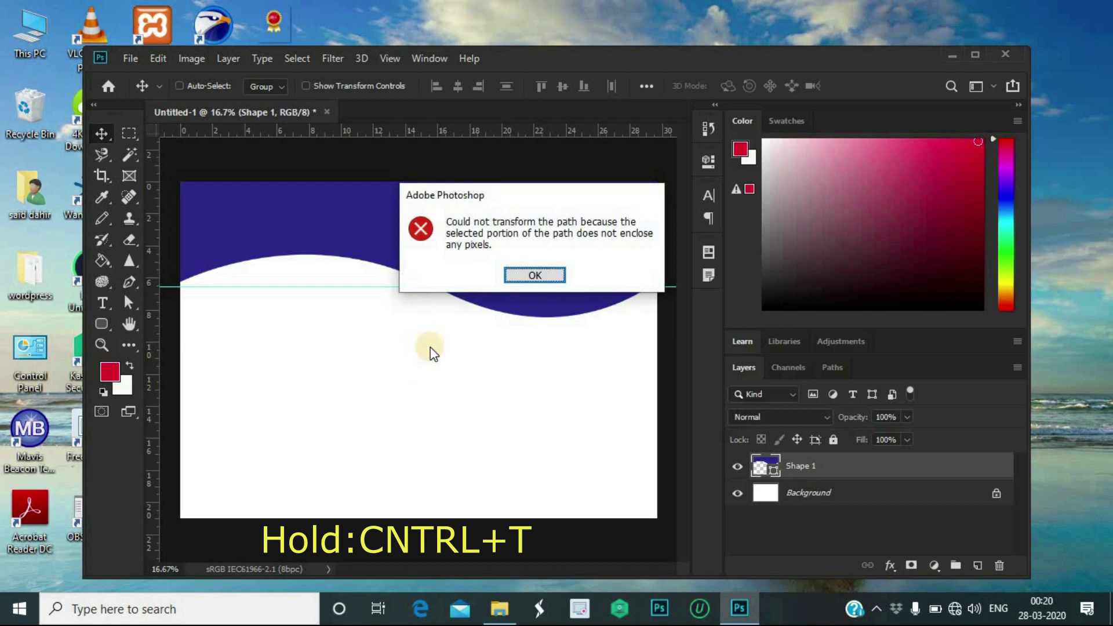
pyautogui.click(520, 276)
pyautogui.press('ctrl')
pyautogui.hotkey('ctrl', 't')
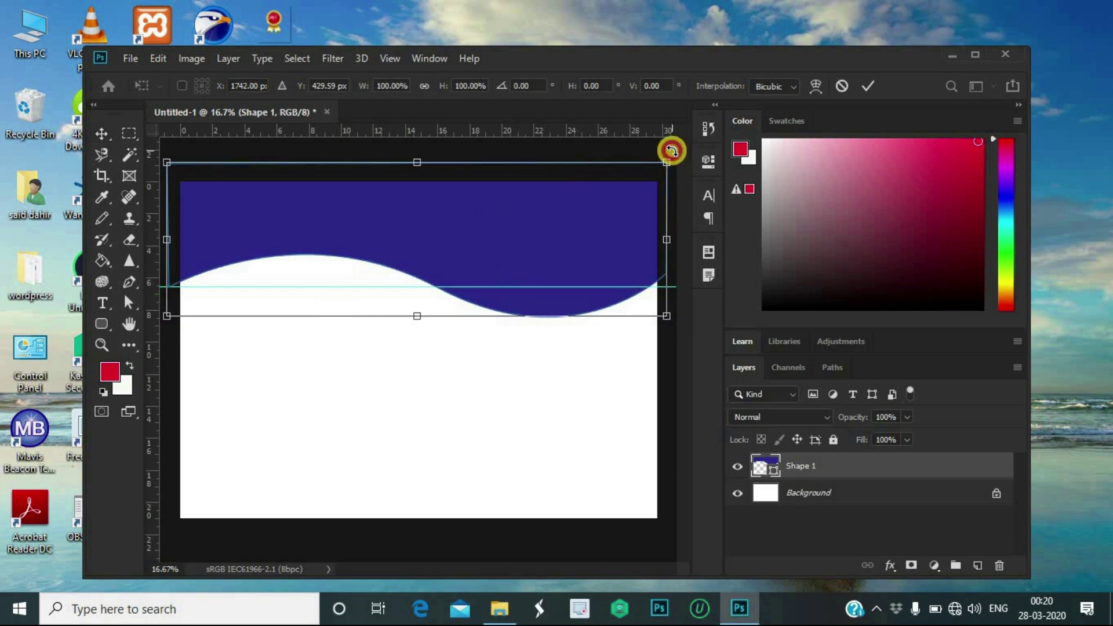
pyautogui.moveTo(661, 146); pyautogui.dragTo(653, 144)
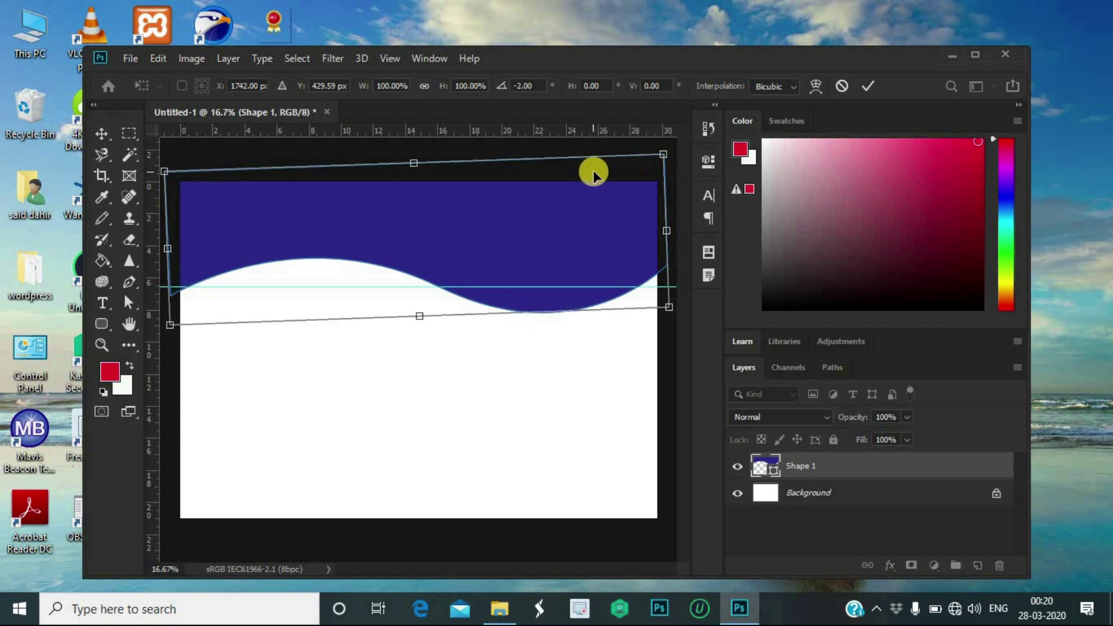
pyautogui.hotkey('shift', 'Right')
pyautogui.hotkey('shift', 'Right')
pyautogui.hotkey('shift', 'Right')
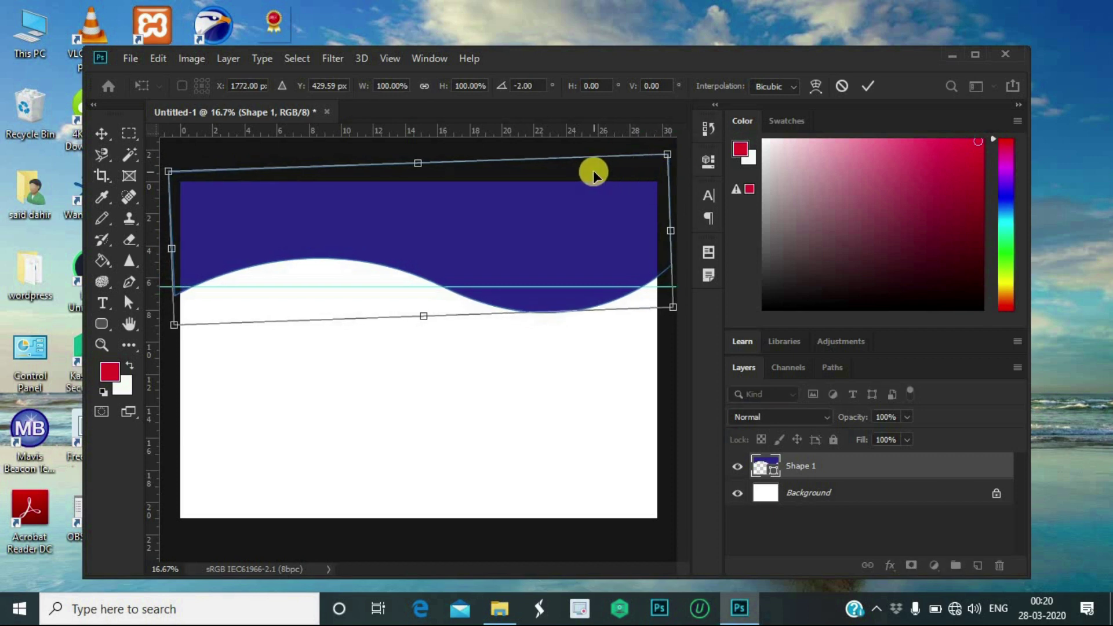
pyautogui.press('Right')
pyautogui.press('Right')
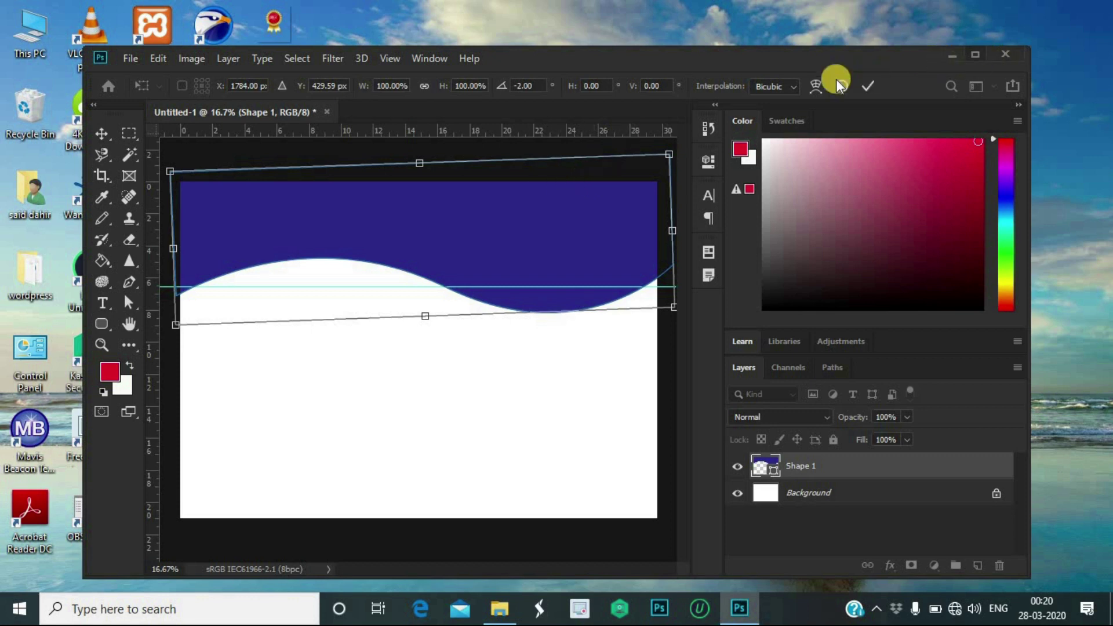
pyautogui.click(867, 86)
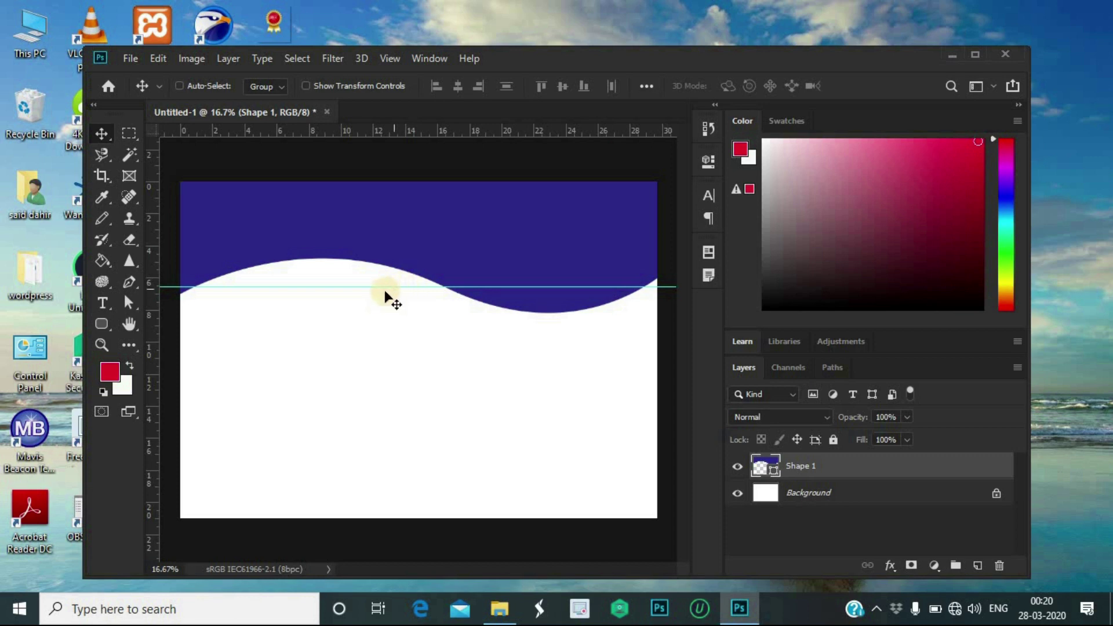
# Move the horizontal guide down to about 18.7 cm and duplicate the blue wave layer
pyautogui.moveTo(390, 285); pyautogui.dragTo(372, 484)
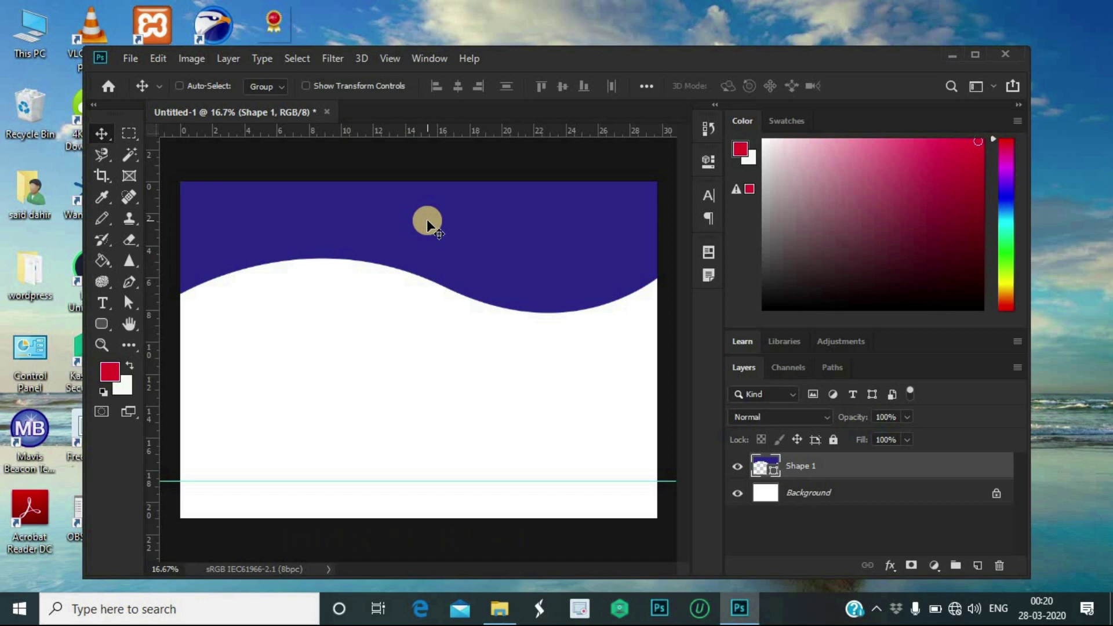
pyautogui.hotkey('ctrl', 'j')
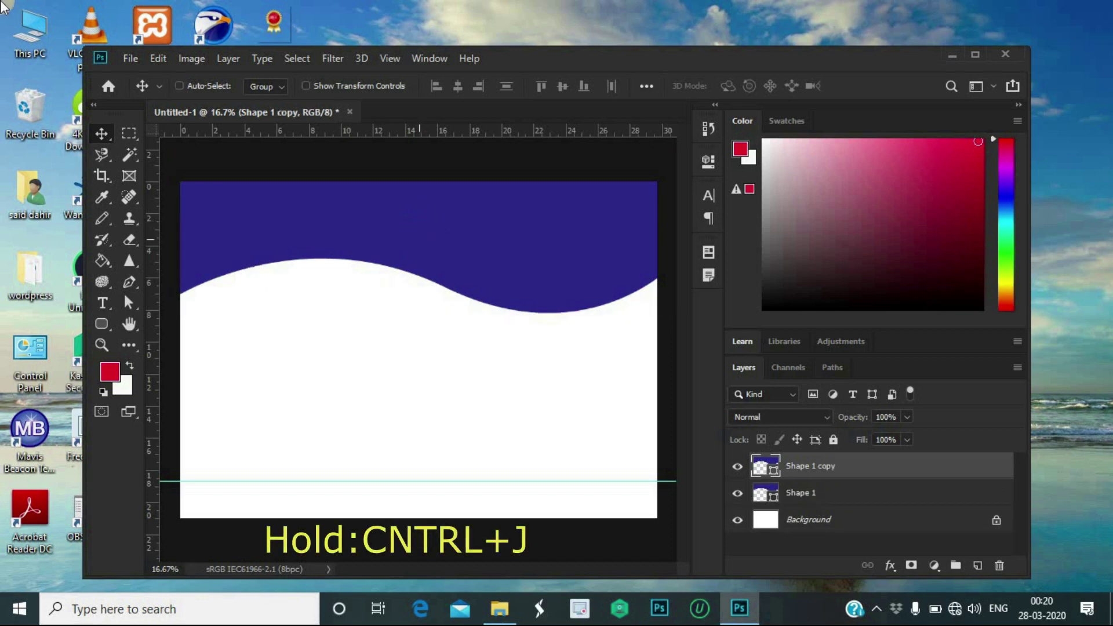
# Apply a yellow-green Gradient Overlay to the duplicated wave, Linear style at 100° with Reverse on
pyautogui.rightClick(828, 467)
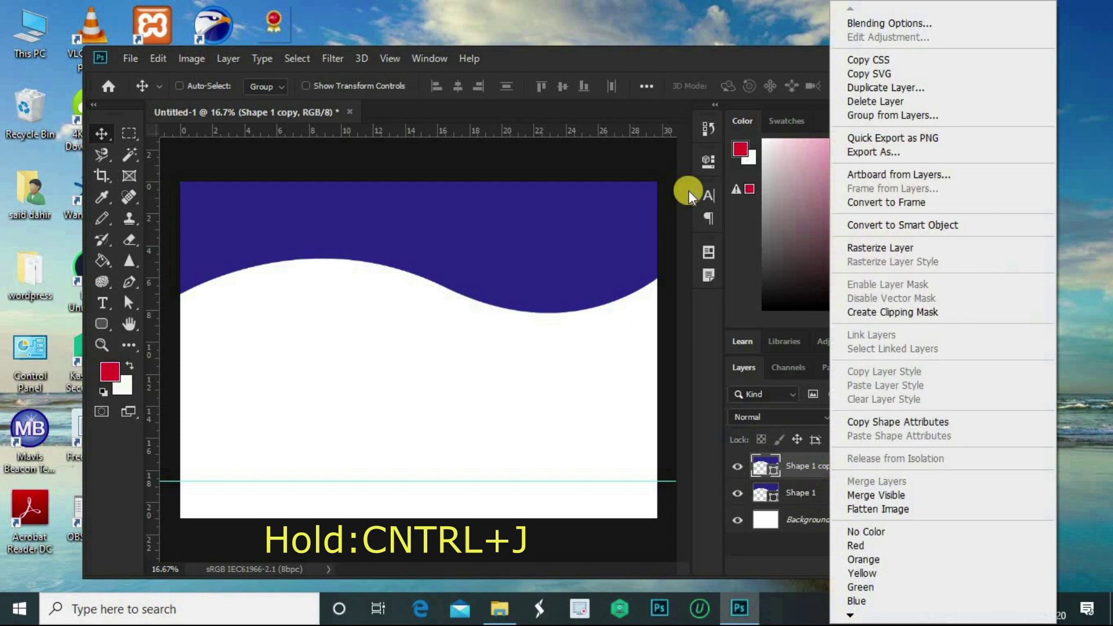
pyautogui.click(876, 22)
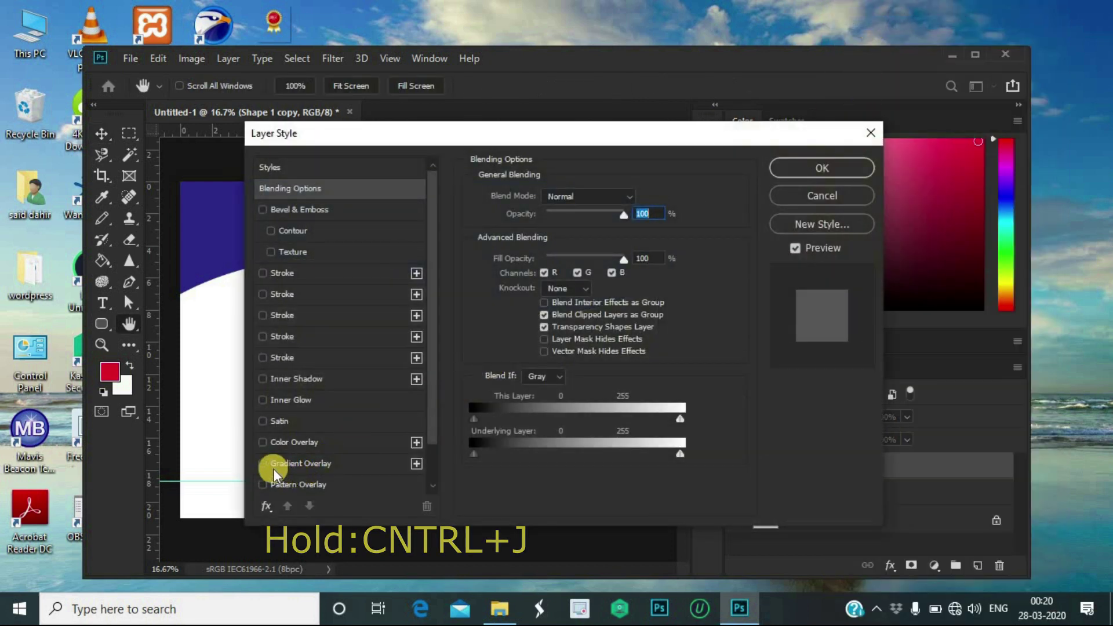
pyautogui.click(262, 464)
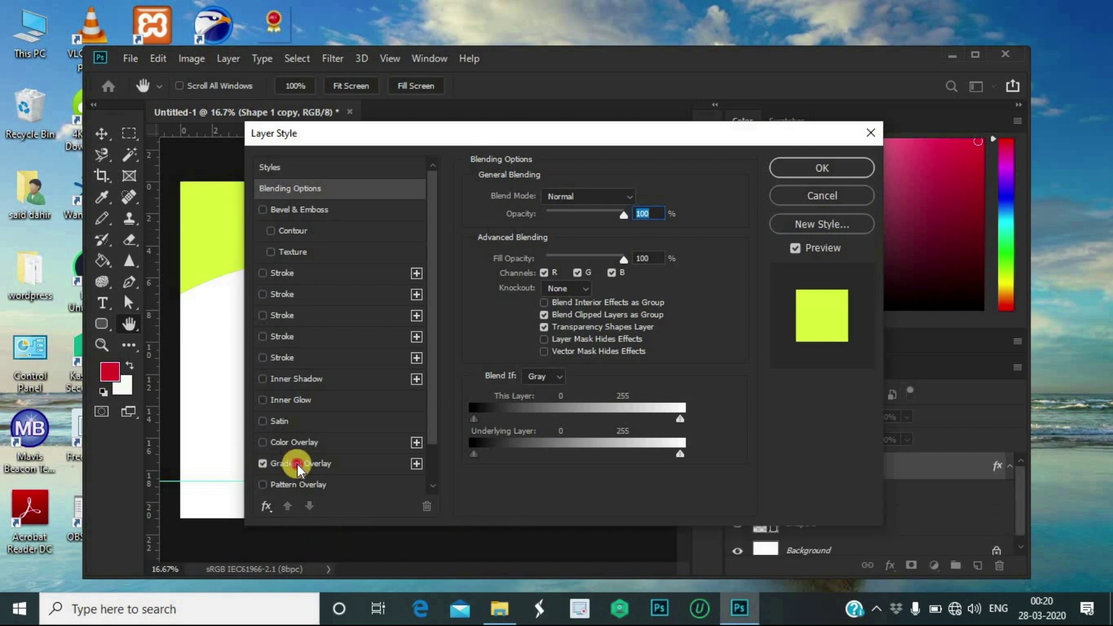
pyautogui.click(297, 464)
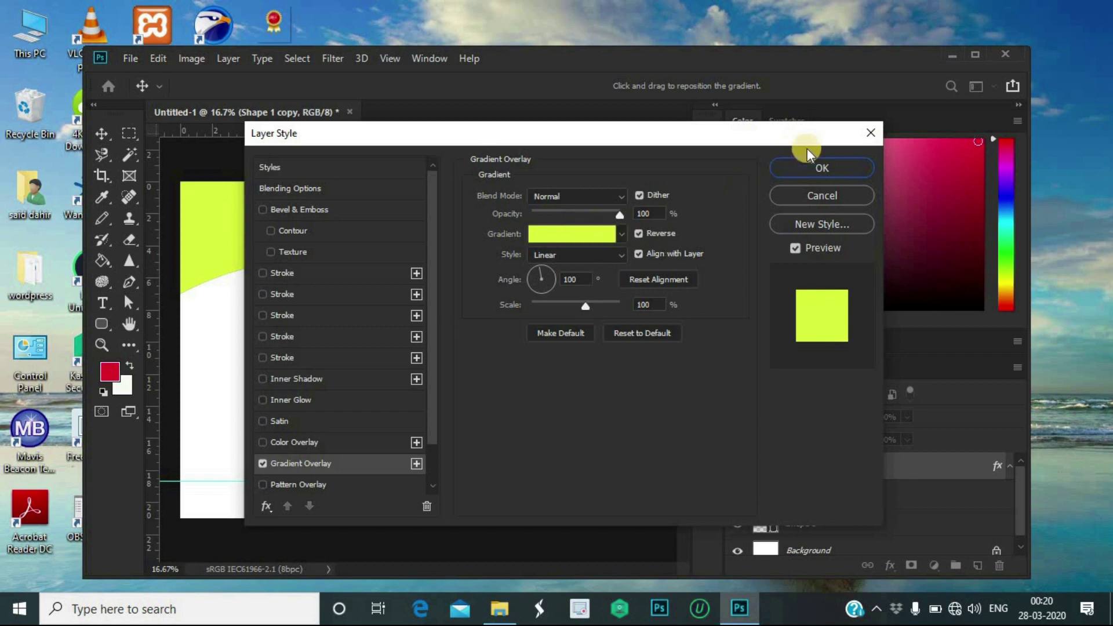
pyautogui.click(800, 167)
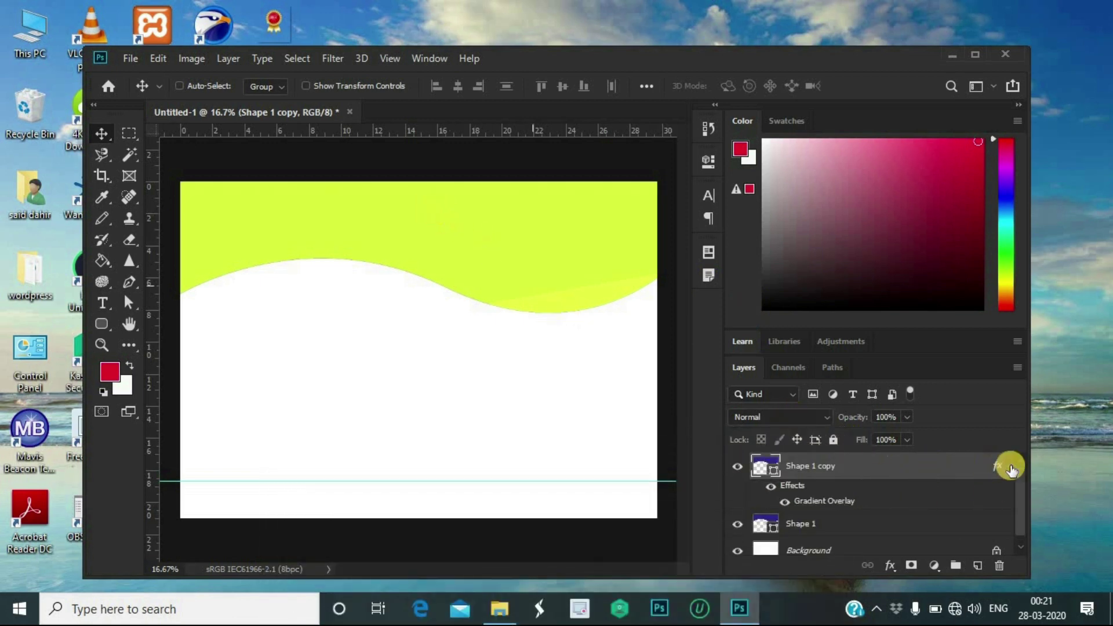
# Place the yellow-green copy beneath the blue wave layer and shift it slightly down as a thin border along the curve
pyautogui.moveTo(917, 464); pyautogui.dragTo(915, 563)
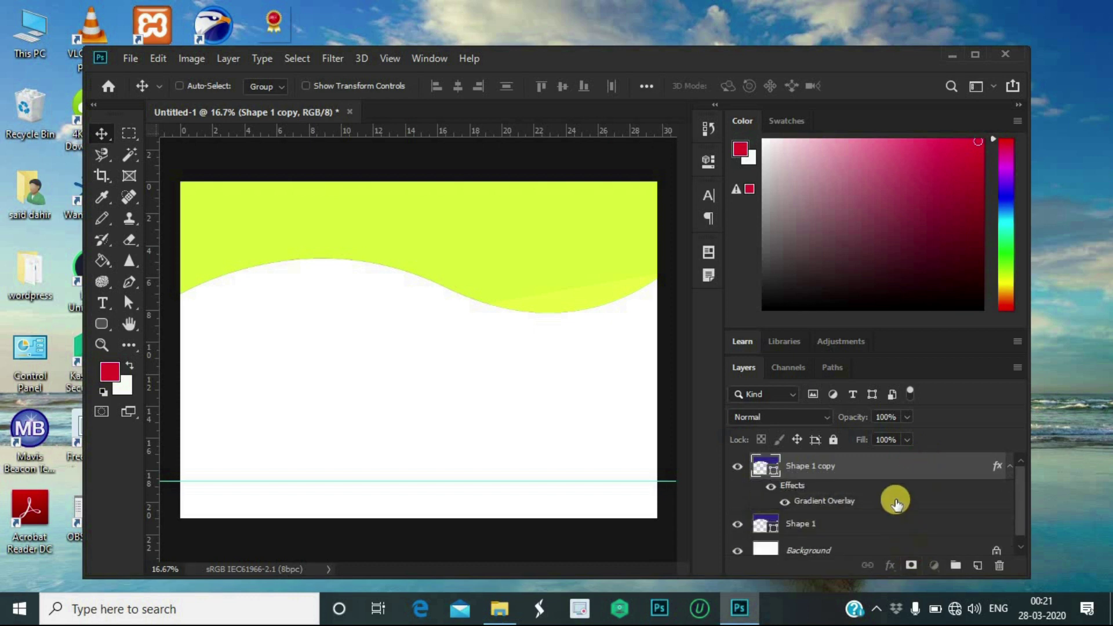
pyautogui.moveTo(900, 464); pyautogui.dragTo(878, 535)
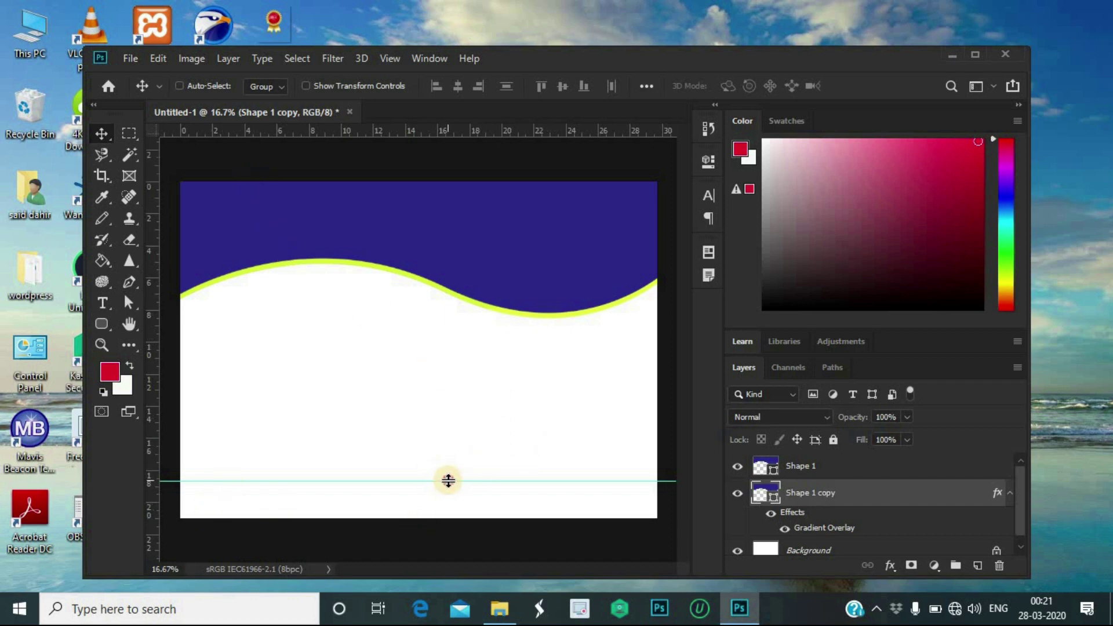
# Lower the horizontal guide to about 19 cm and add an empty layer above the blue wave layer
pyautogui.moveTo(449, 481); pyautogui.dragTo(454, 490)
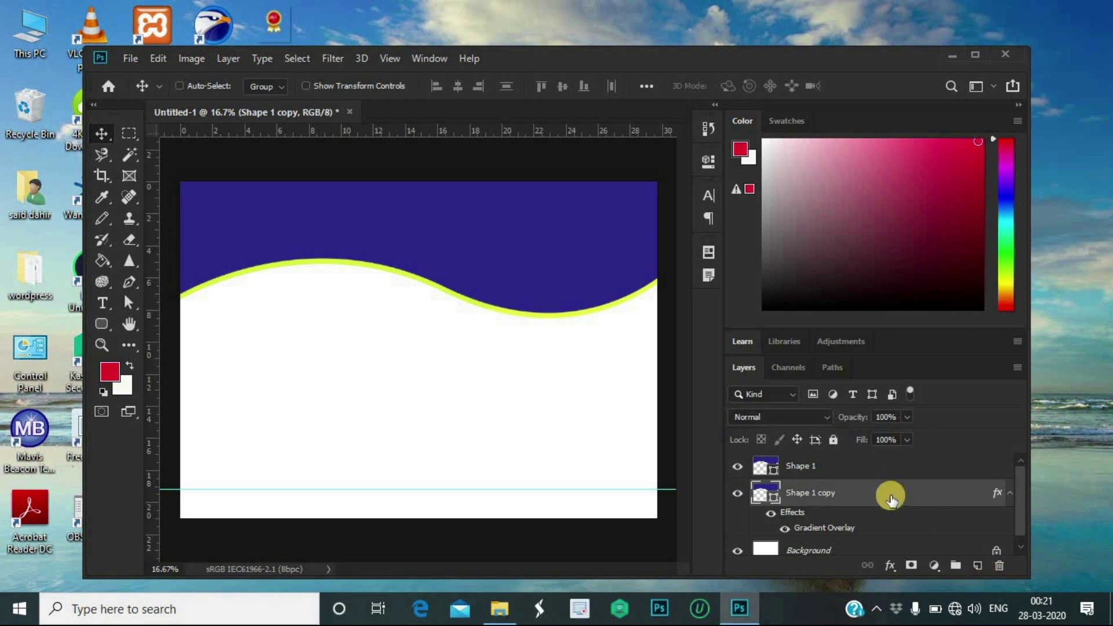
pyautogui.click(978, 567)
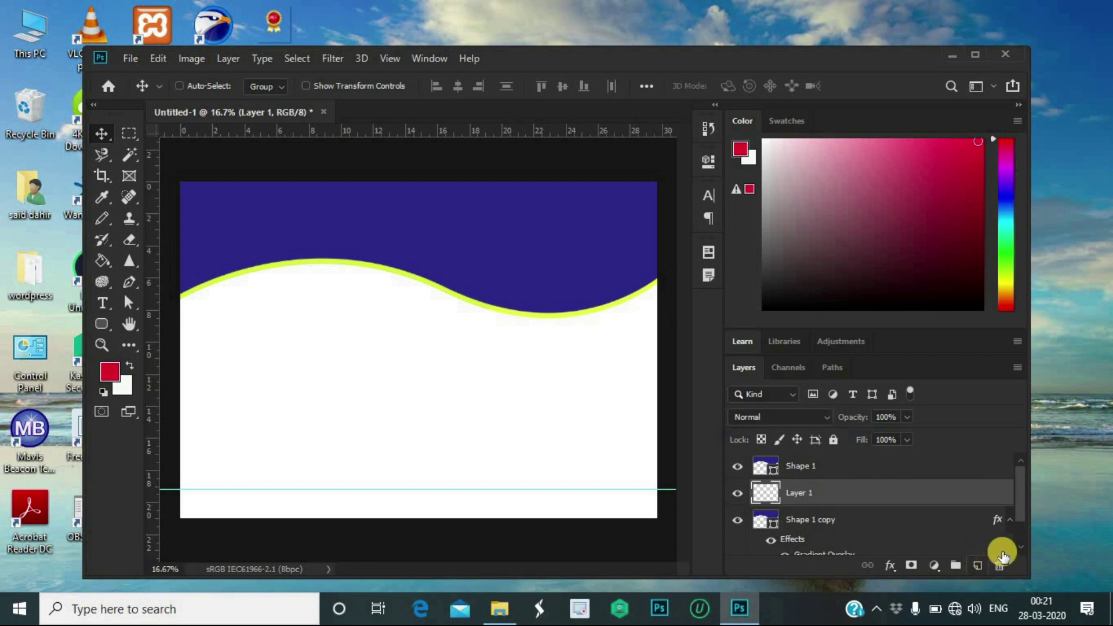
pyautogui.click(1000, 566)
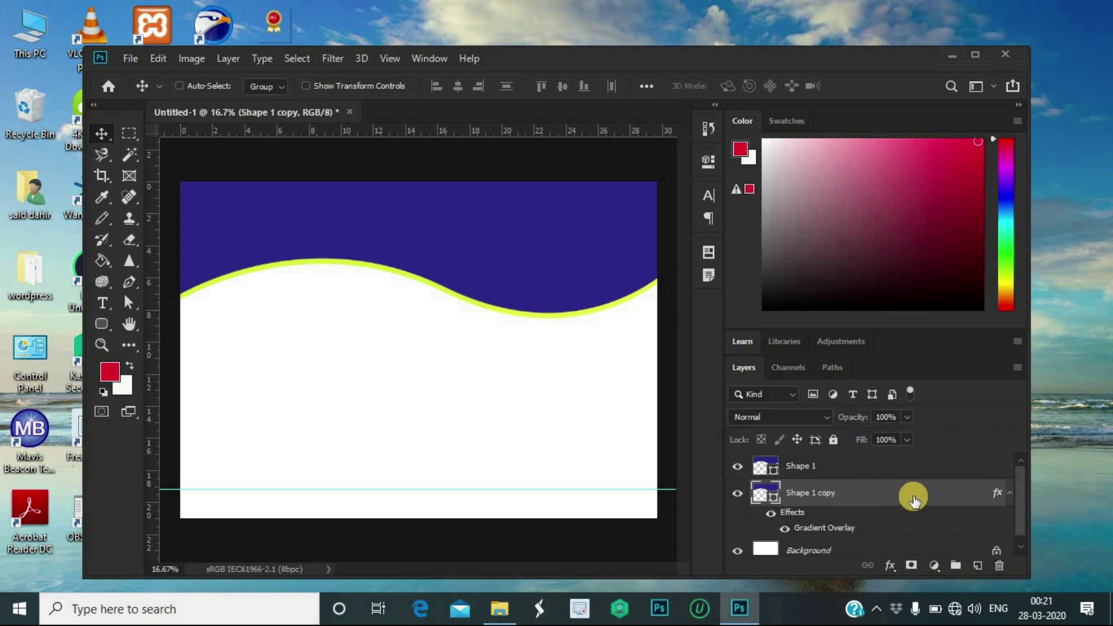
pyautogui.click(904, 465)
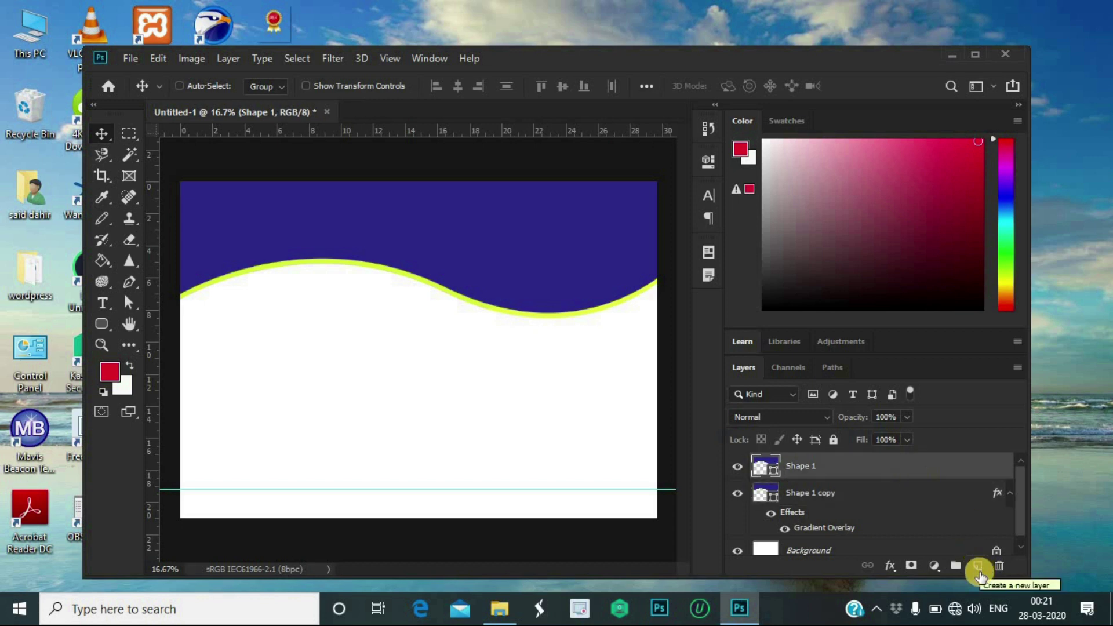
pyautogui.click(978, 567)
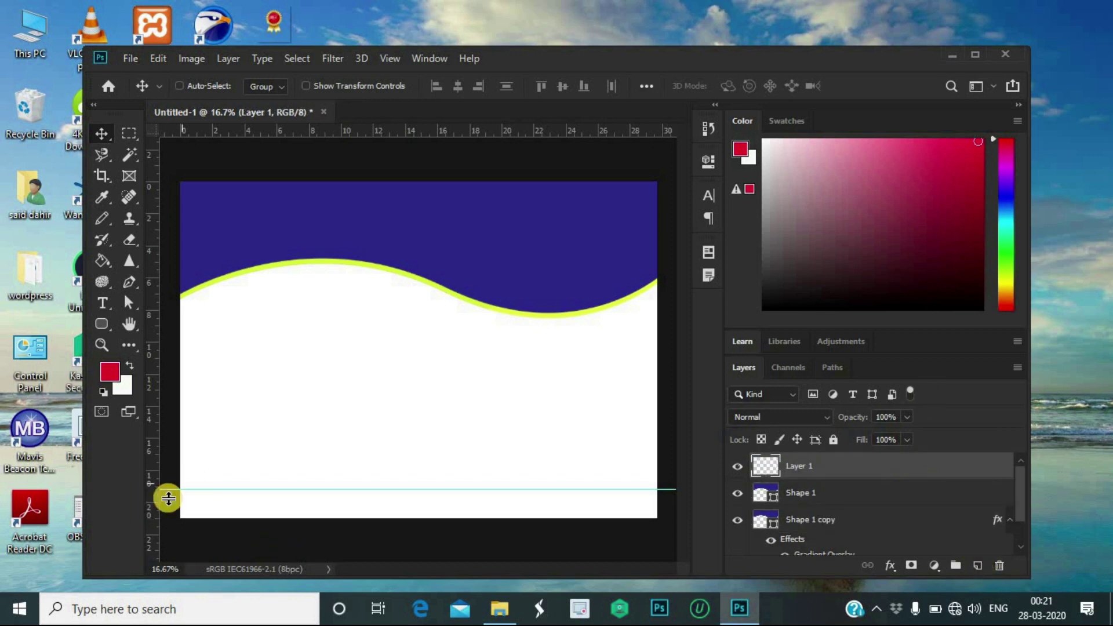
# Draw a closed blue Pen shape about 3664 × 366 px across the page's bottom, its upper edge dipping below the guide on the left half
pyautogui.press('p')
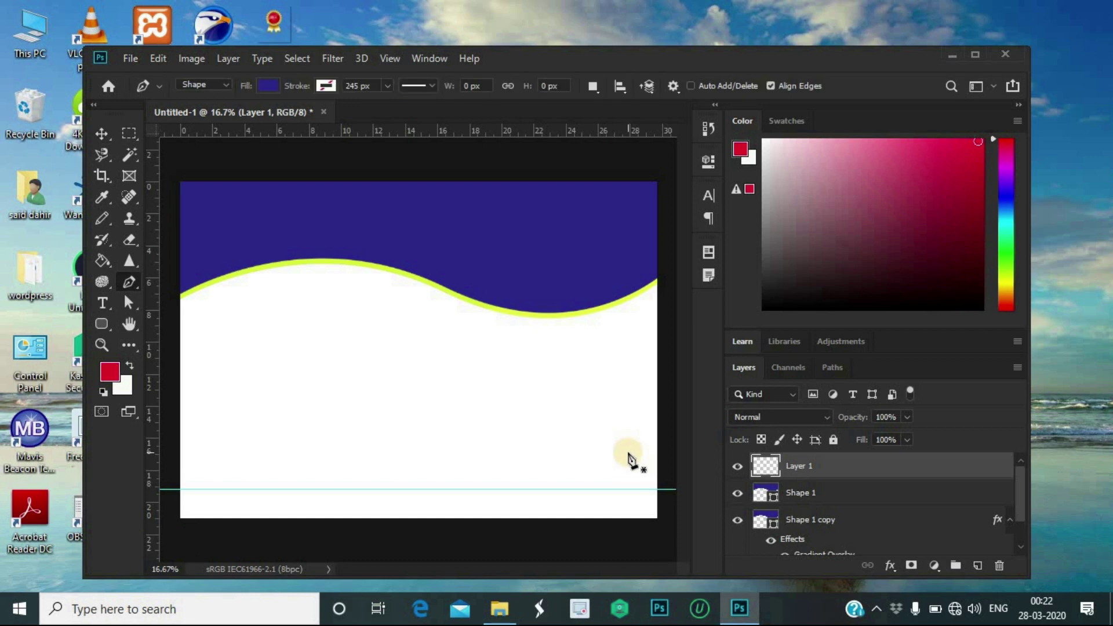
pyautogui.click(169, 490)
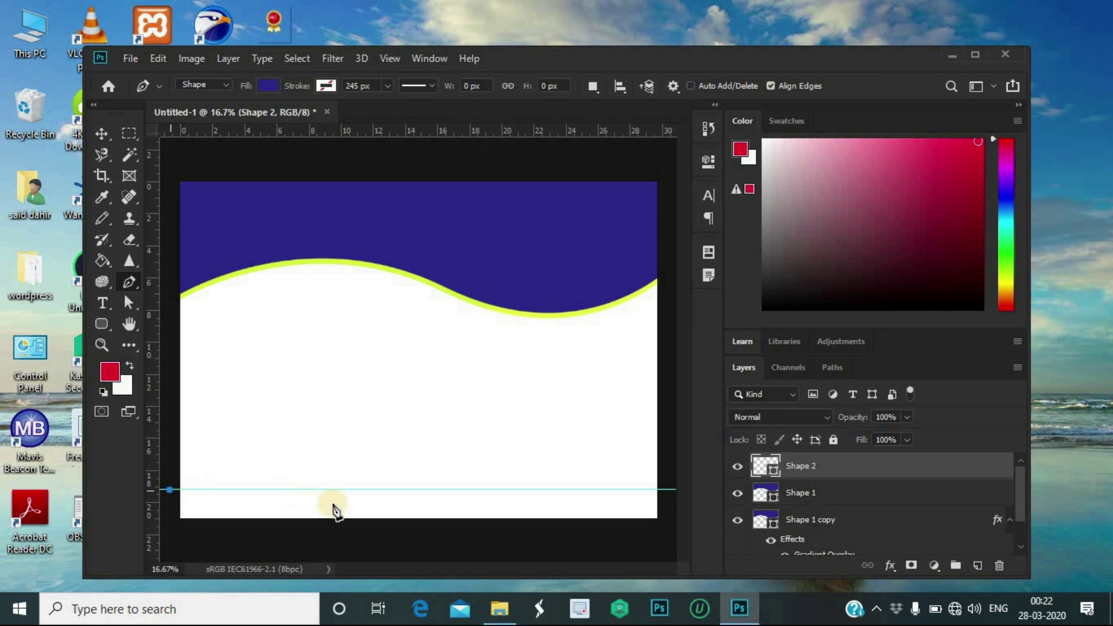
pyautogui.click(432, 490)
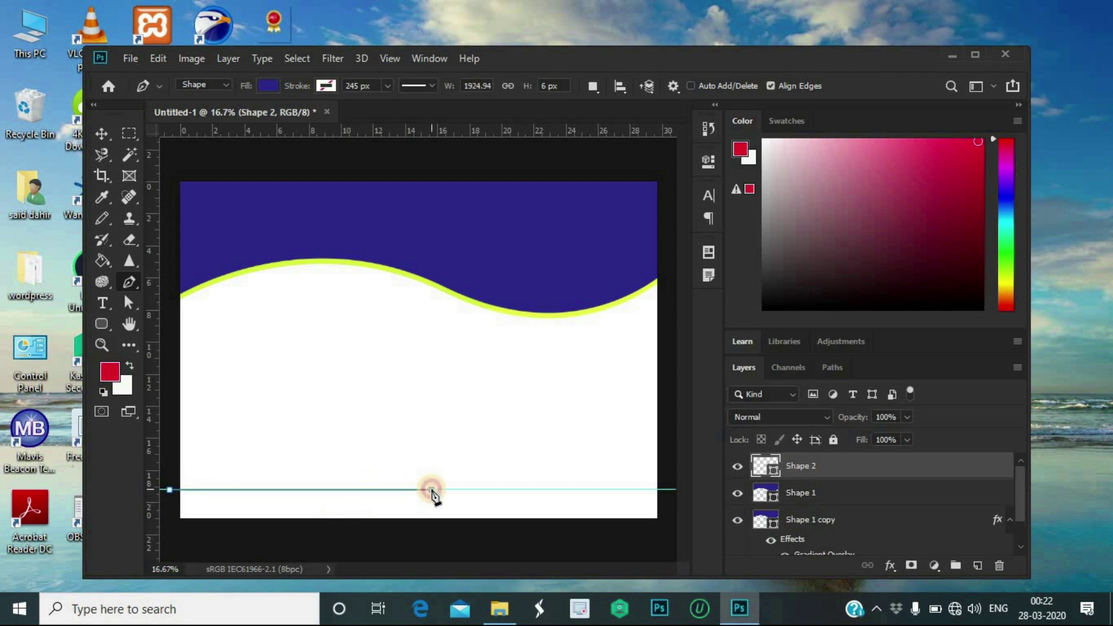
pyautogui.moveTo(431, 490); pyautogui.dragTo(484, 458)
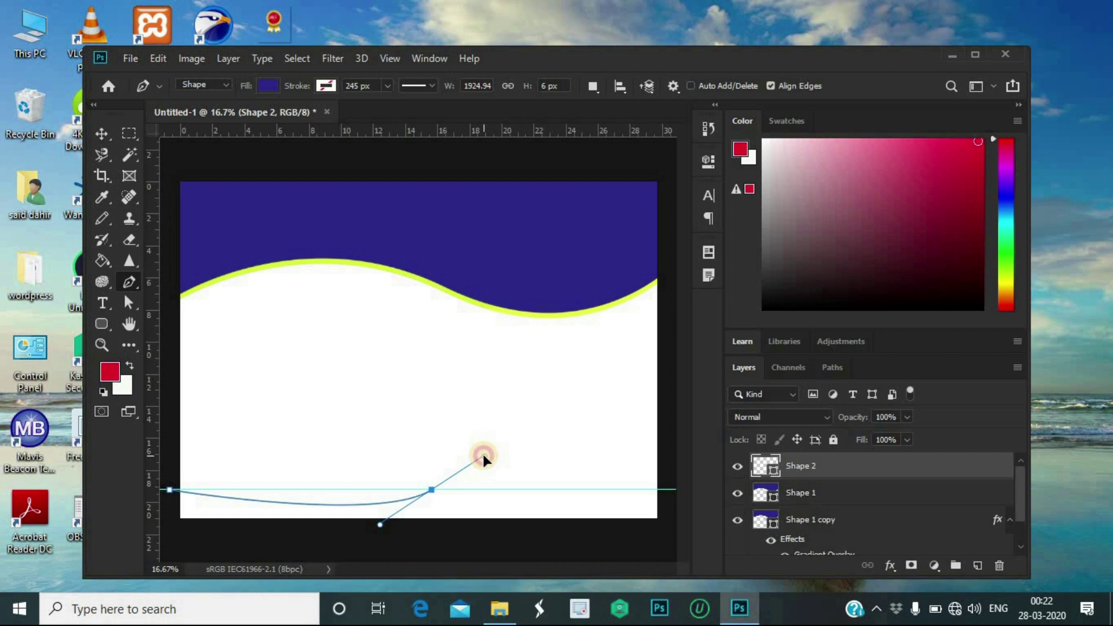
pyautogui.moveTo(484, 458); pyautogui.dragTo(484, 457)
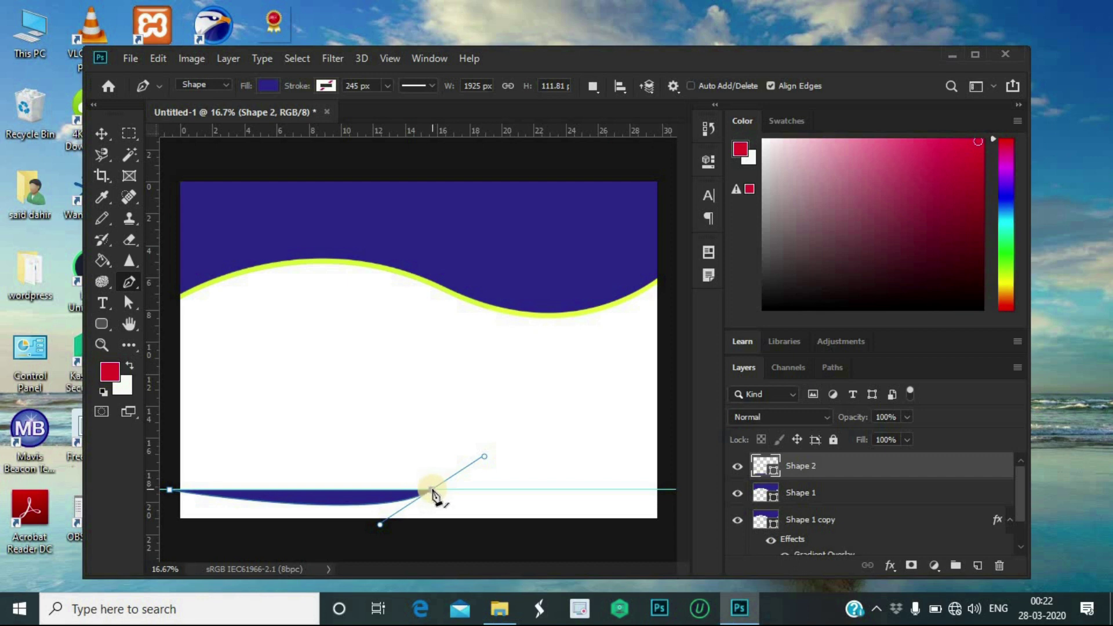
pyautogui.click(433, 492)
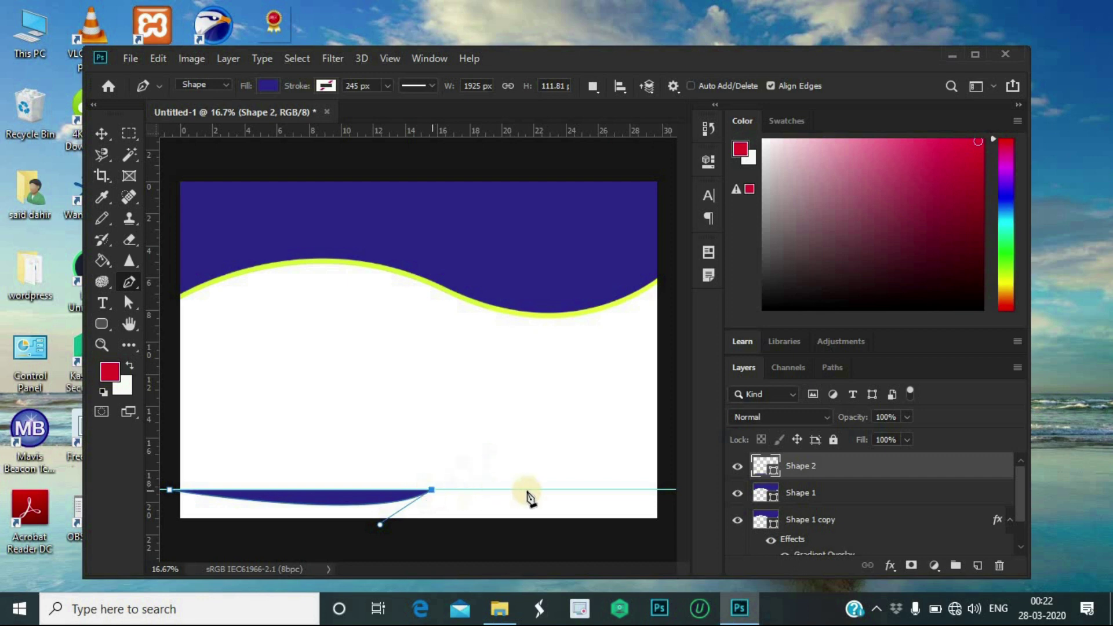
pyautogui.click(670, 491)
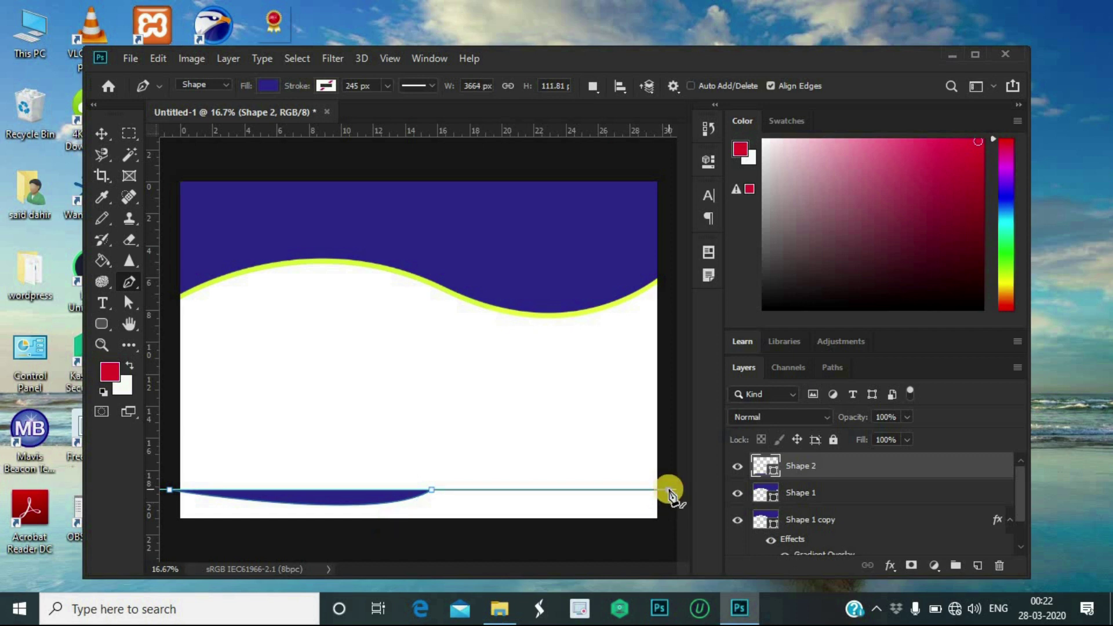
pyautogui.click(666, 540)
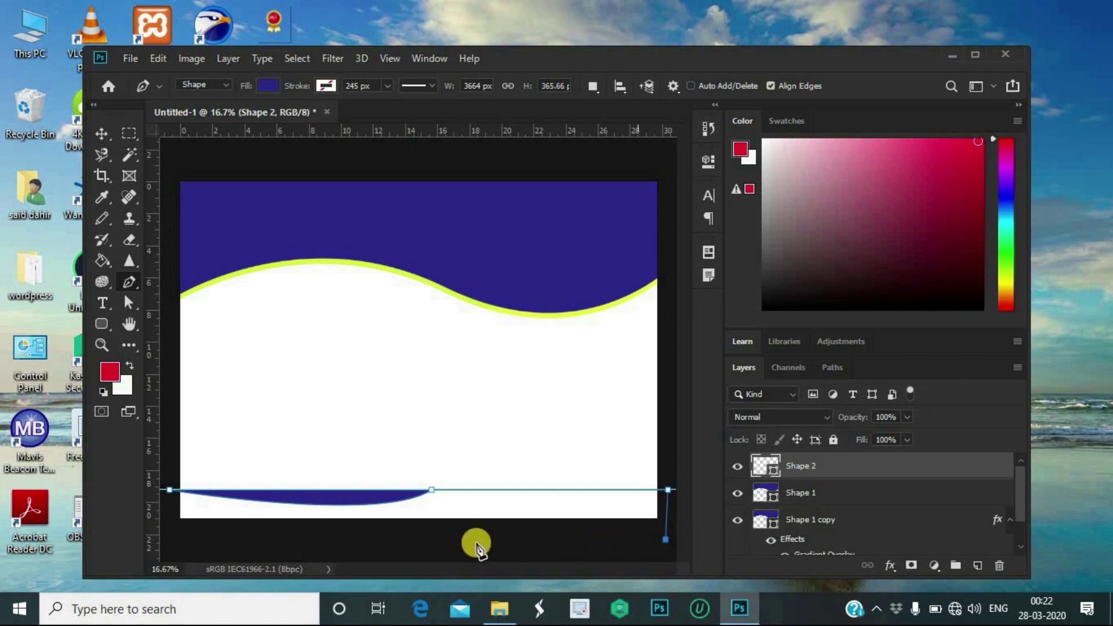
pyautogui.click(171, 537)
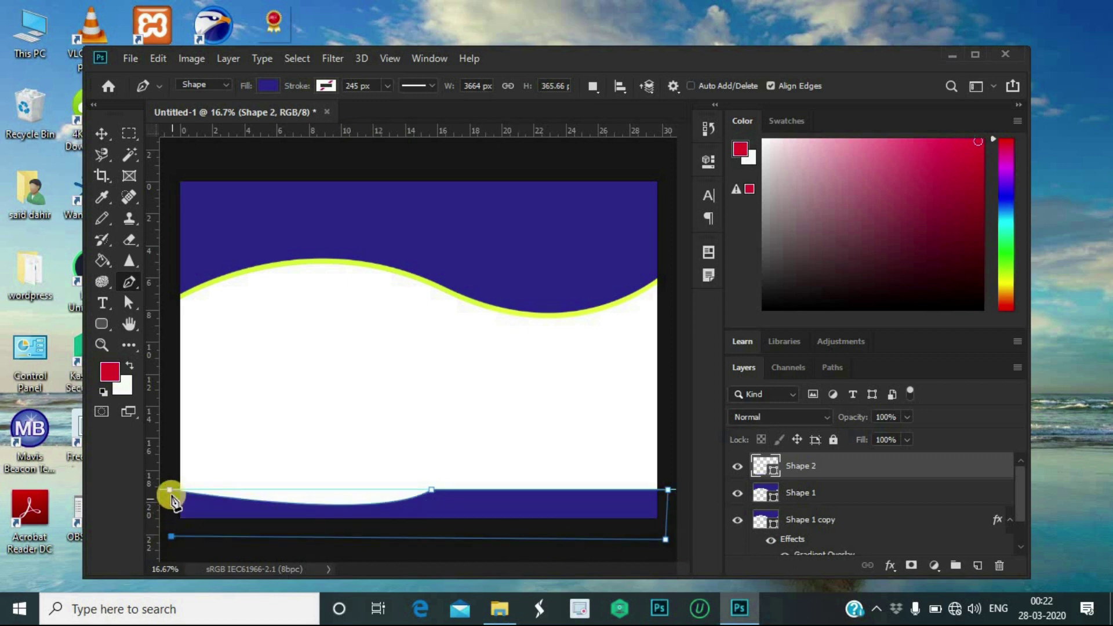
pyautogui.click(171, 491)
# Remove the horizontal guide and shift the blue footer shape slightly down
pyautogui.click(103, 137)
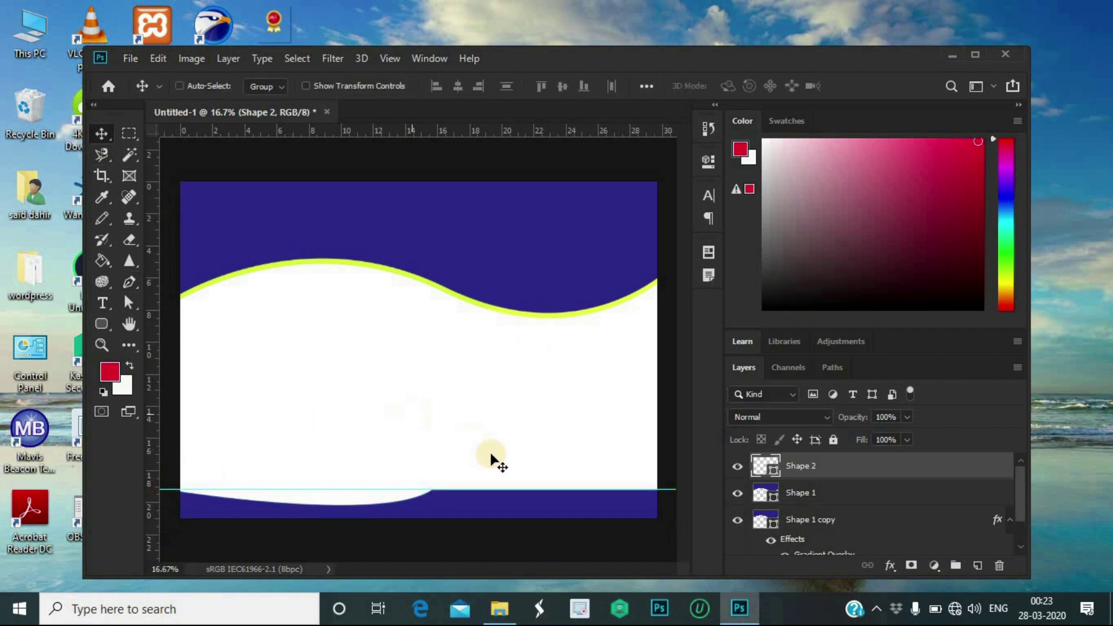
pyautogui.moveTo(400, 489); pyautogui.dragTo(412, 131)
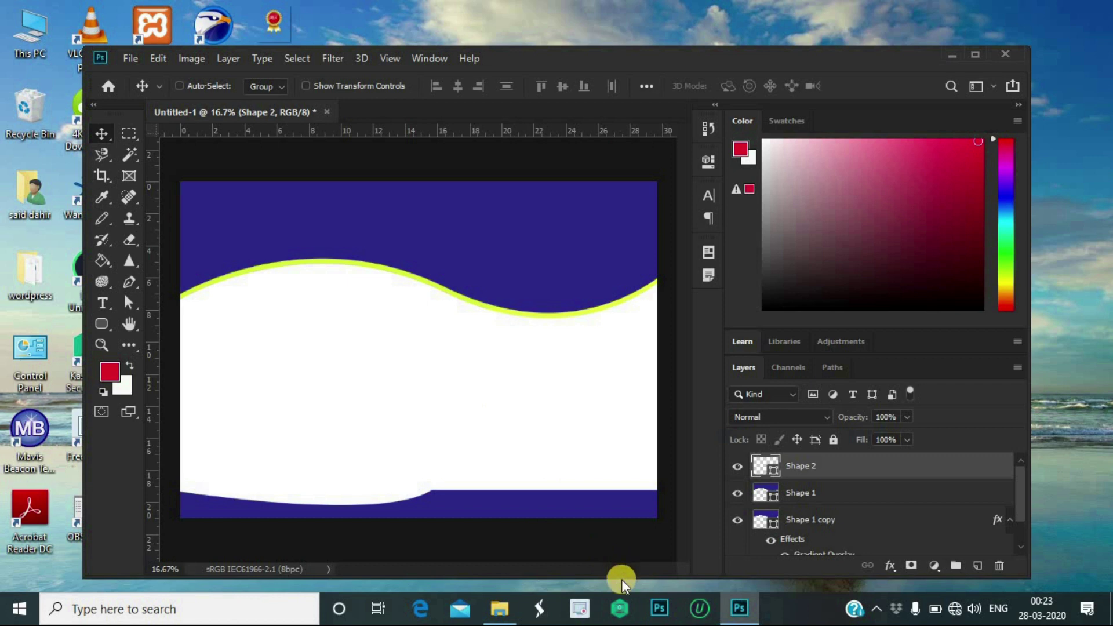
pyautogui.hotkey('shift', 'Down')
pyautogui.hotkey('shift', 'Down')
pyautogui.hotkey('shift', 'Down')
pyautogui.hotkey('shift', 'Down')
pyautogui.hotkey('shift', 'Down')
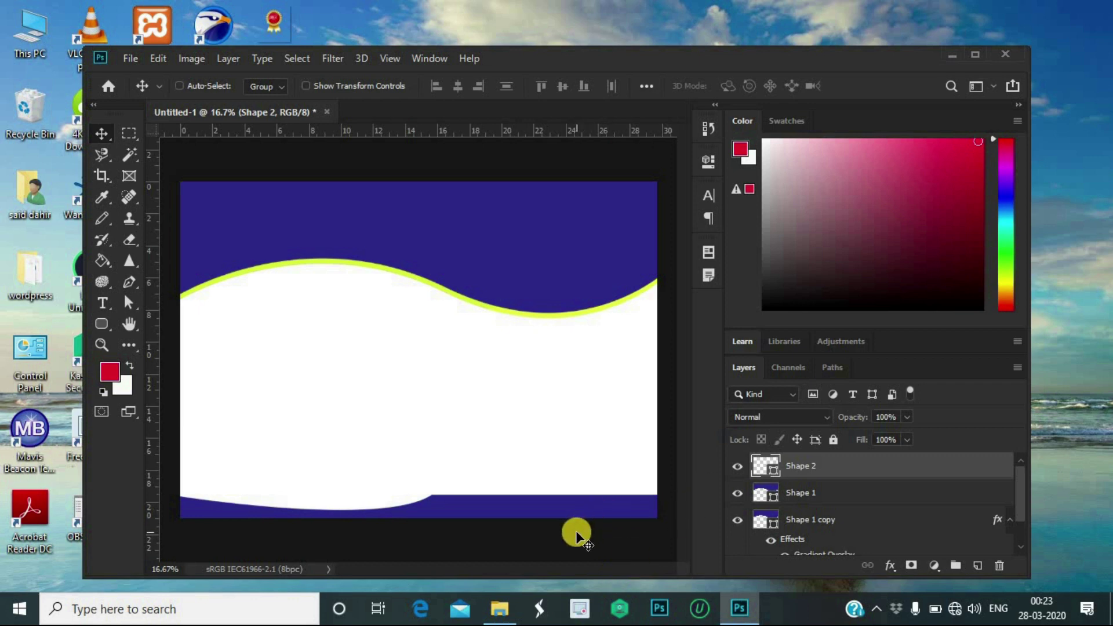
# Duplicate the blue footer shape layer and copy the layer style of the yellow-green wave copy
pyautogui.hotkey('ctrl', 'j')
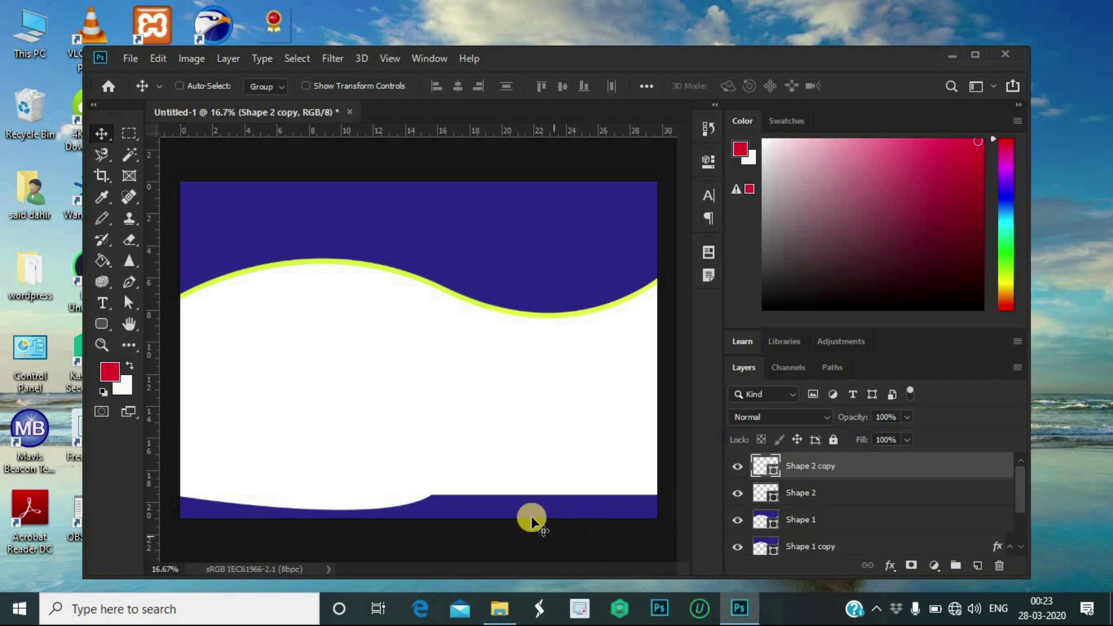
pyautogui.rightClick(799, 464)
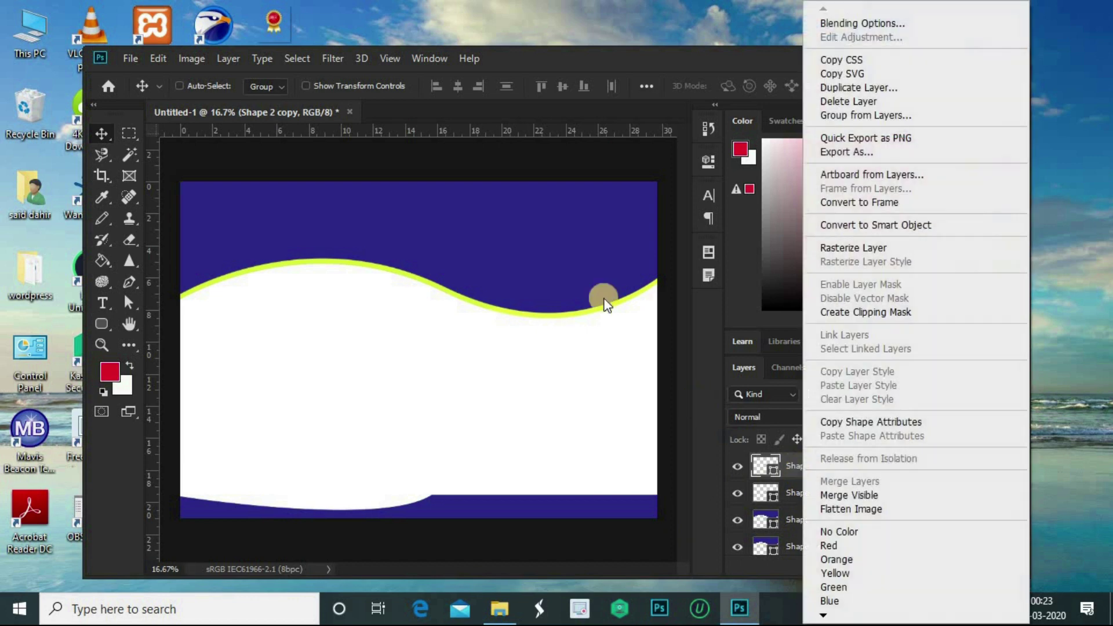
pyautogui.click(712, 484)
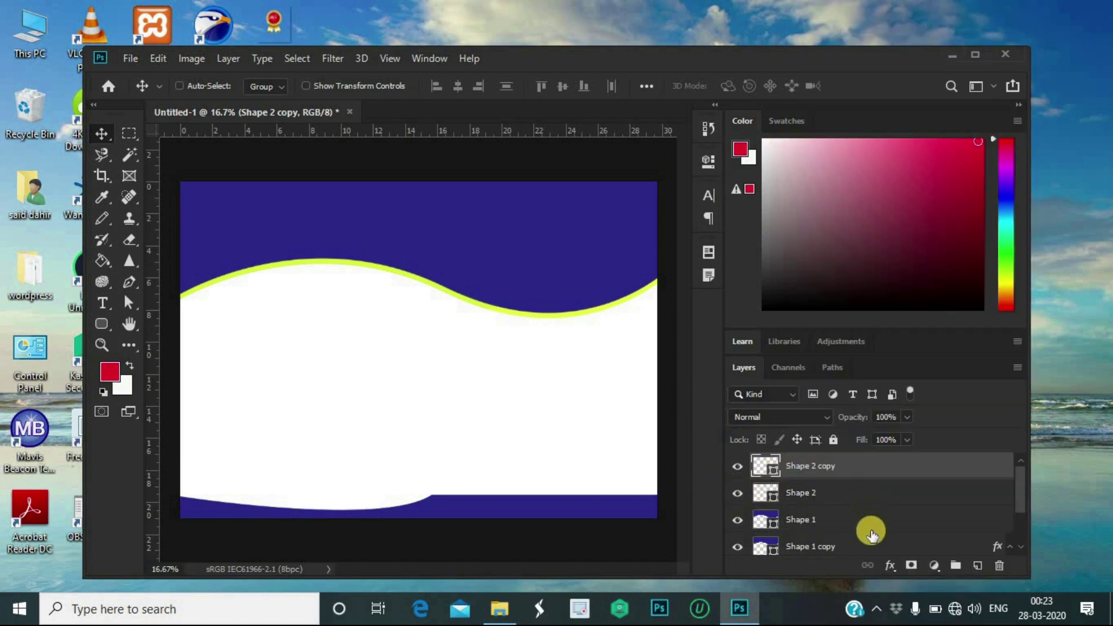
pyautogui.click(847, 548)
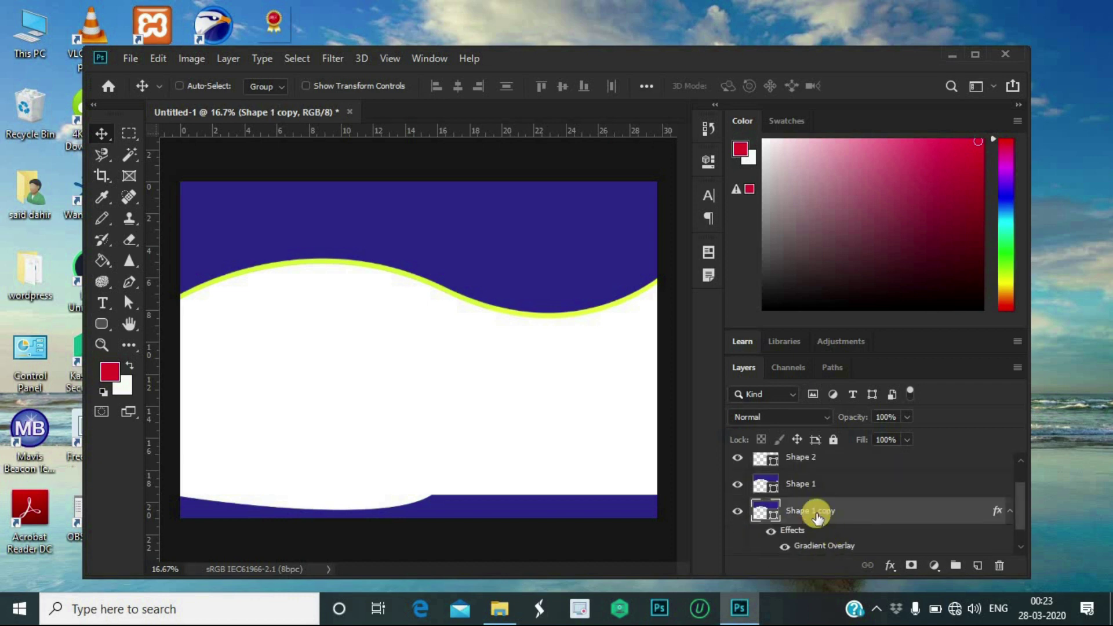
pyautogui.rightClick(816, 514)
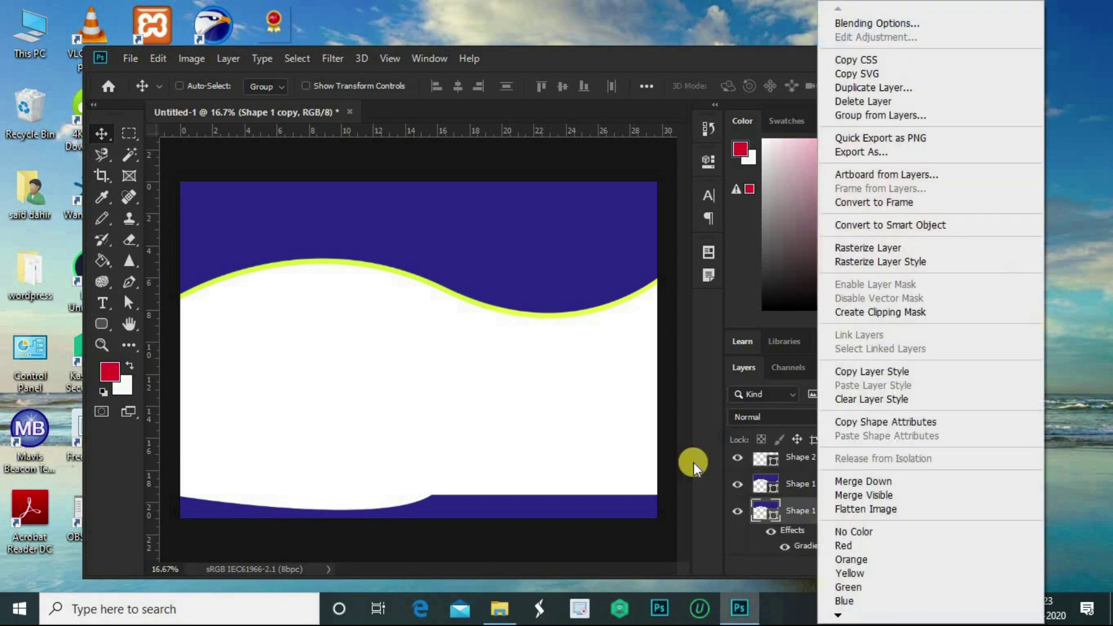
pyautogui.click(864, 371)
pyautogui.scroll(1, 823, 514)
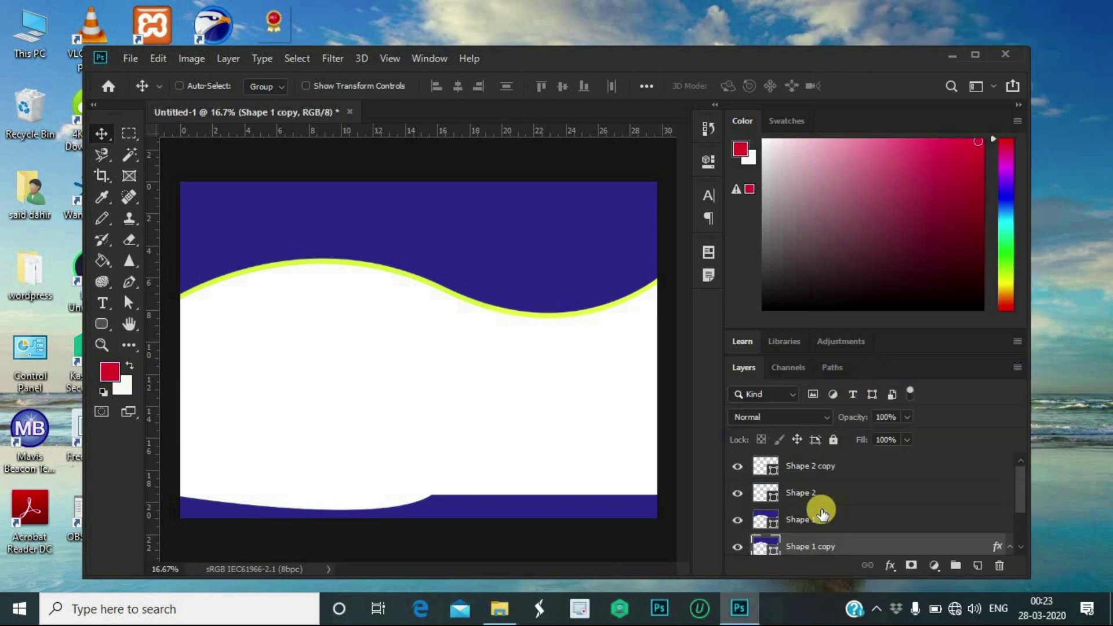
# Paste the yellow-green layer style onto the footer copy and place it beneath the blue footer, raised slightly as a thin border
pyautogui.click(815, 469)
pyautogui.rightClick(815, 469)
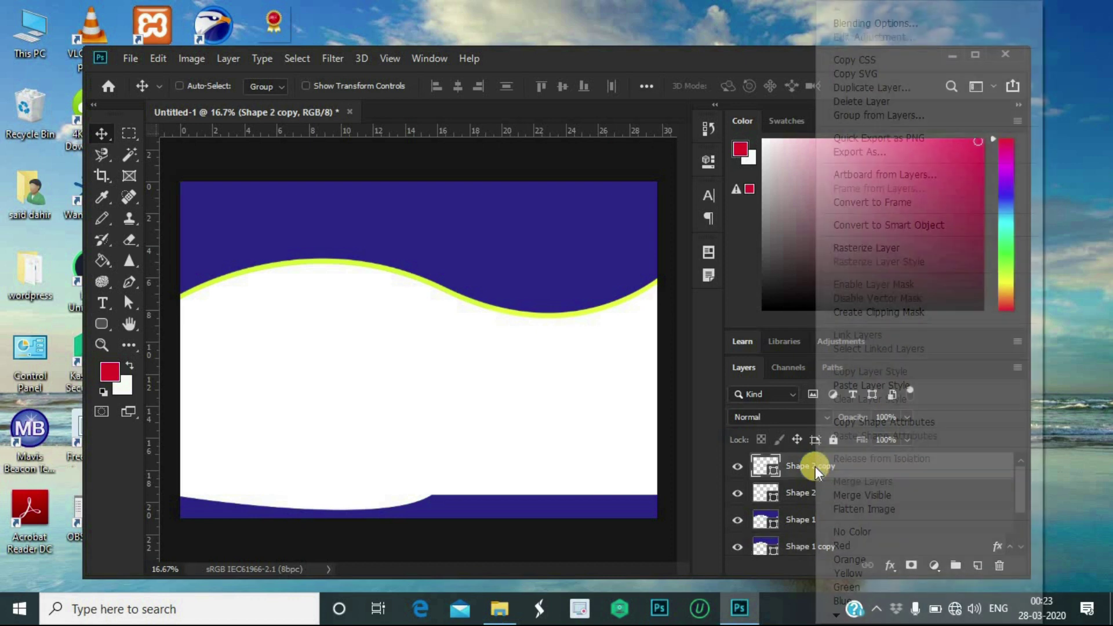
pyautogui.click(867, 387)
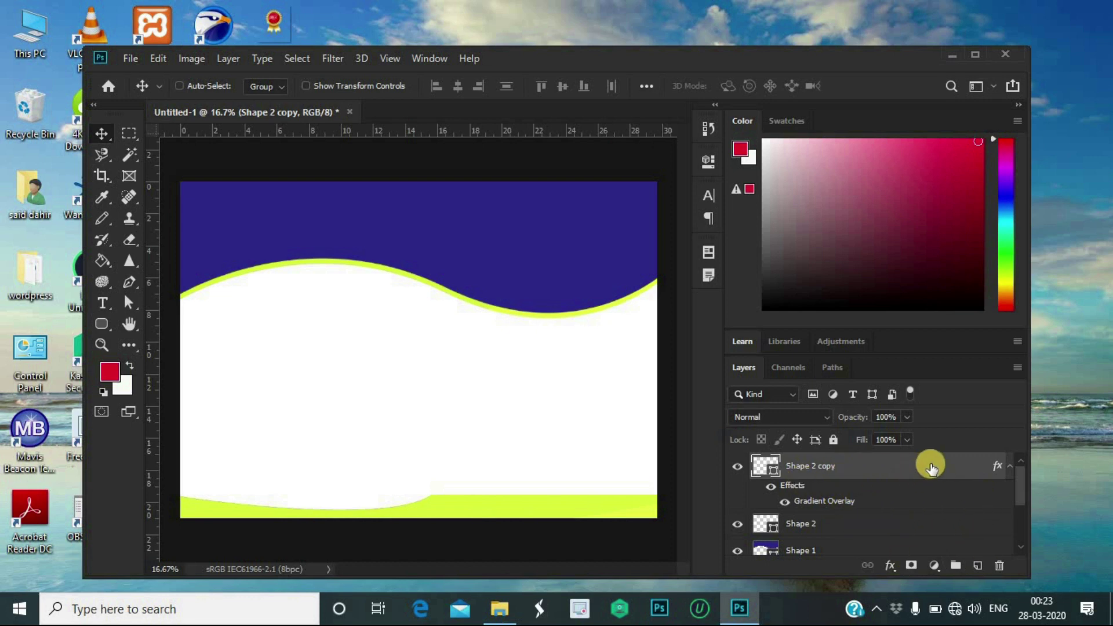
pyautogui.moveTo(931, 465); pyautogui.dragTo(926, 539)
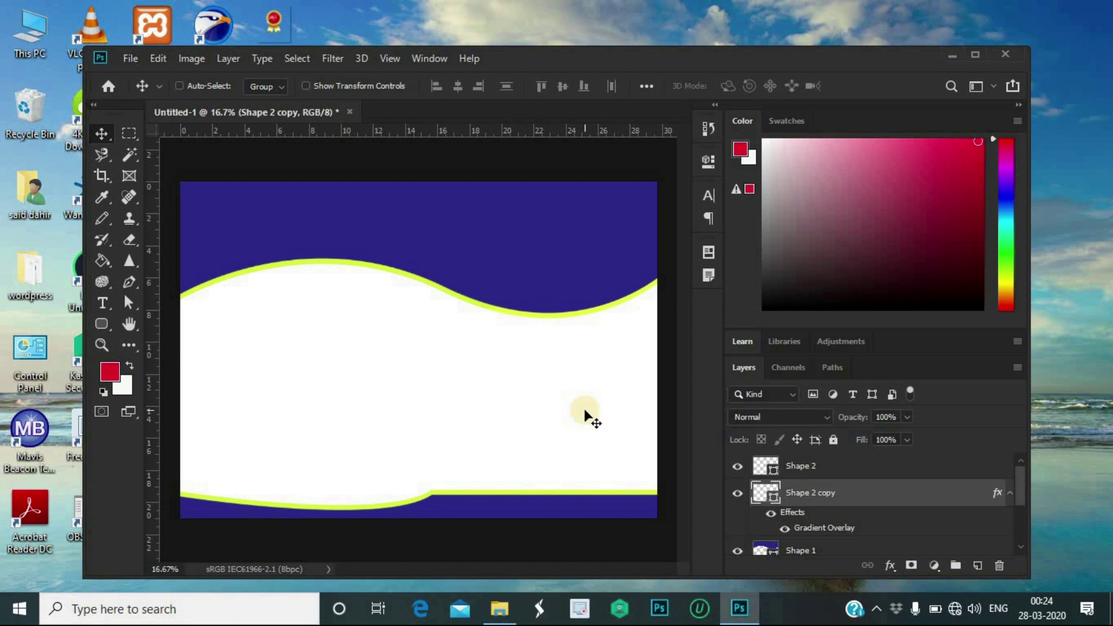
# Add a layer above the blue footer and draw a tall blue rounded rectangle about 457 × 2289 px down the page's left part
pyautogui.click(850, 470)
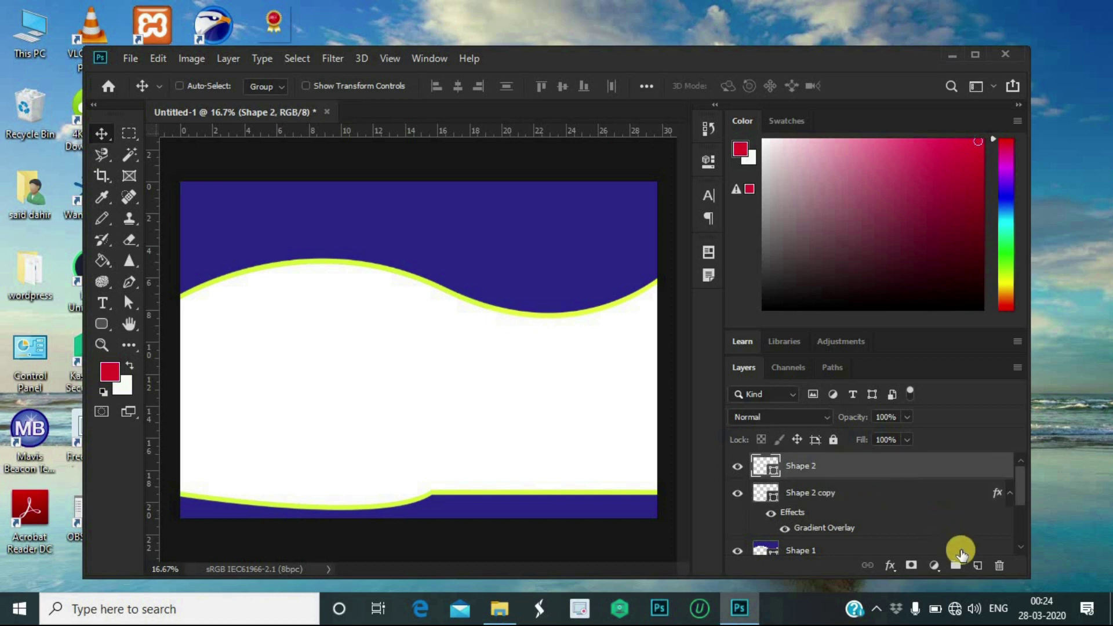
pyautogui.click(978, 567)
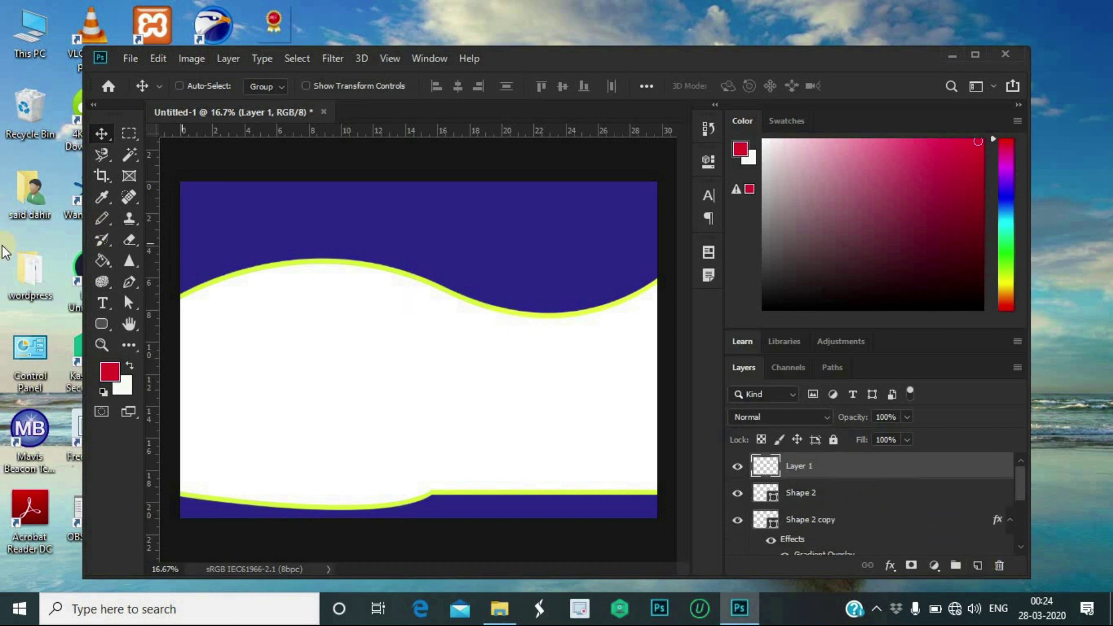
pyautogui.moveTo(105, 326); pyautogui.dragTo(173, 346)
pyautogui.click(179, 341)
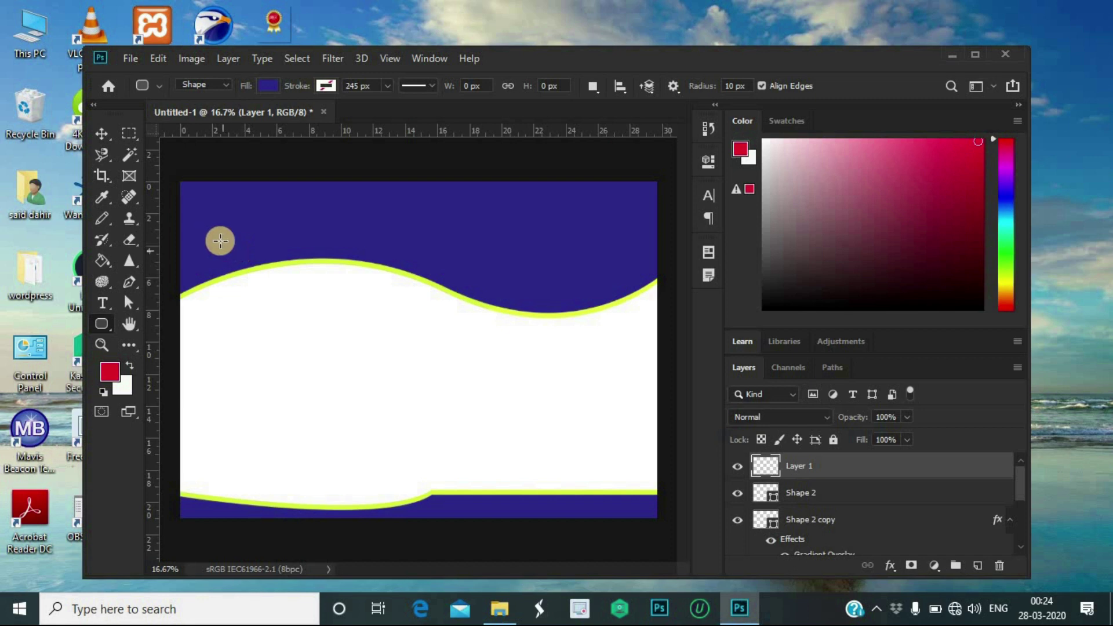
pyautogui.moveTo(219, 238); pyautogui.dragTo(280, 550)
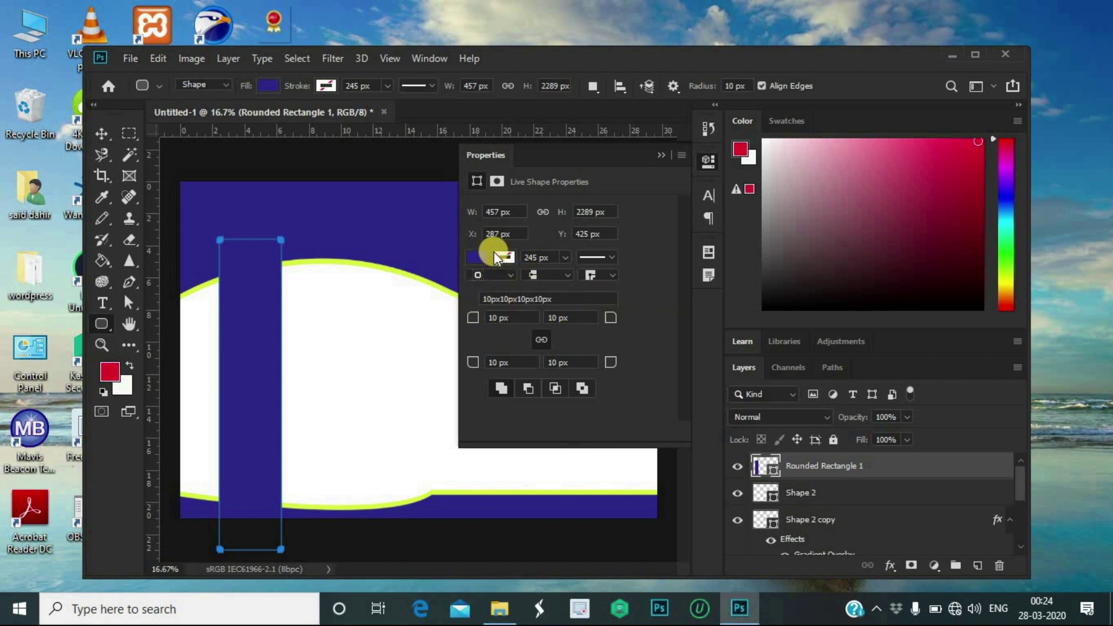
# Set all four corner radii of the blue rounded rectangle to 121 px
pyautogui.click(498, 320)
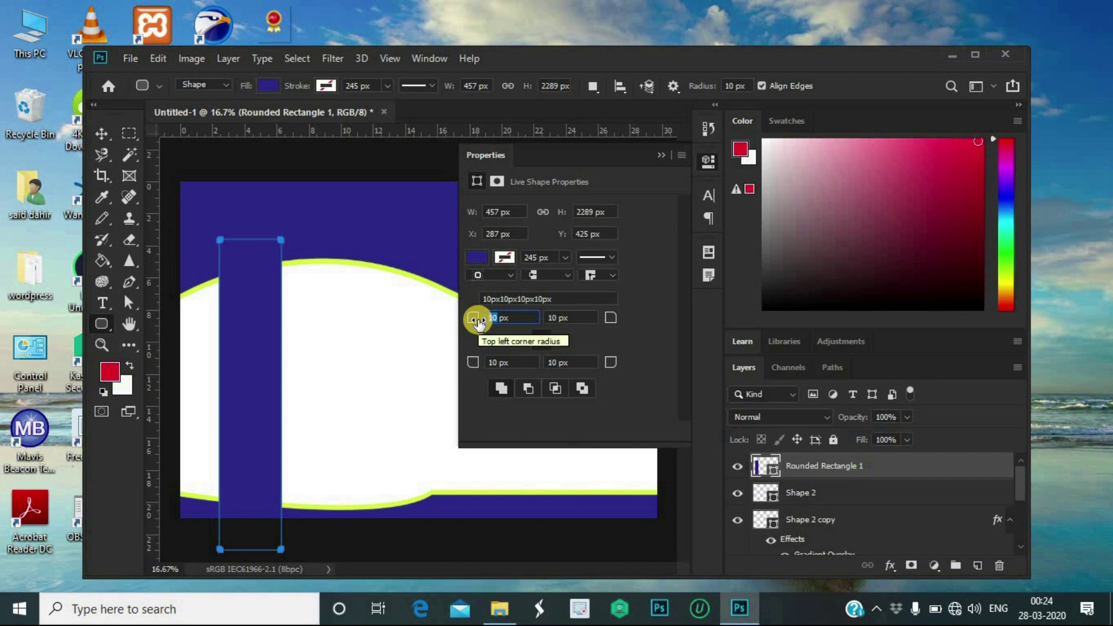
pyautogui.write('121')
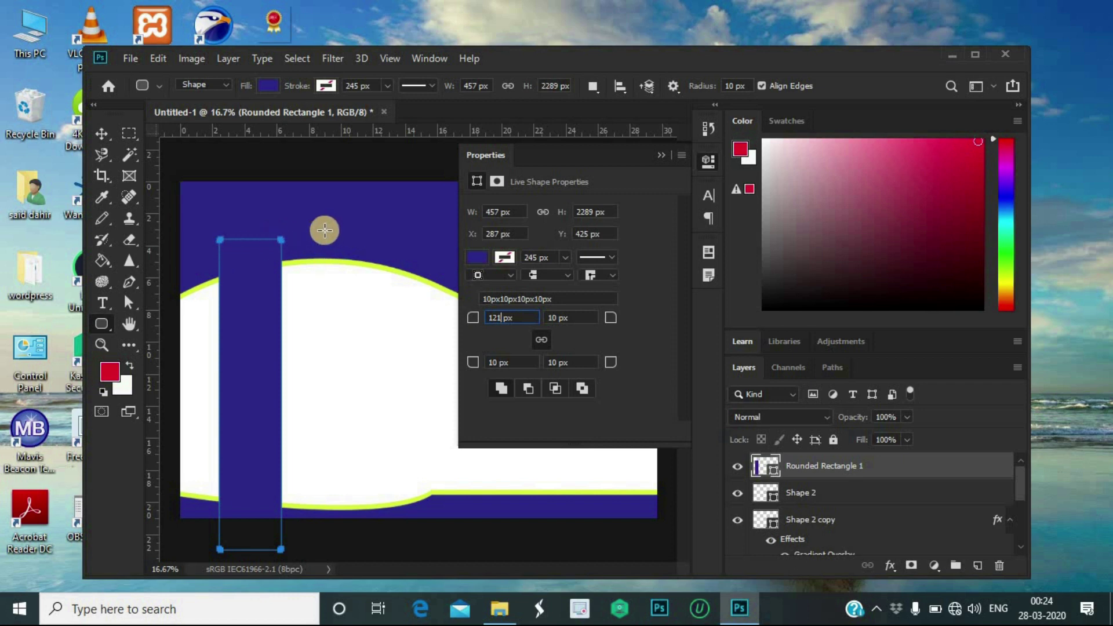
pyautogui.press('Return')
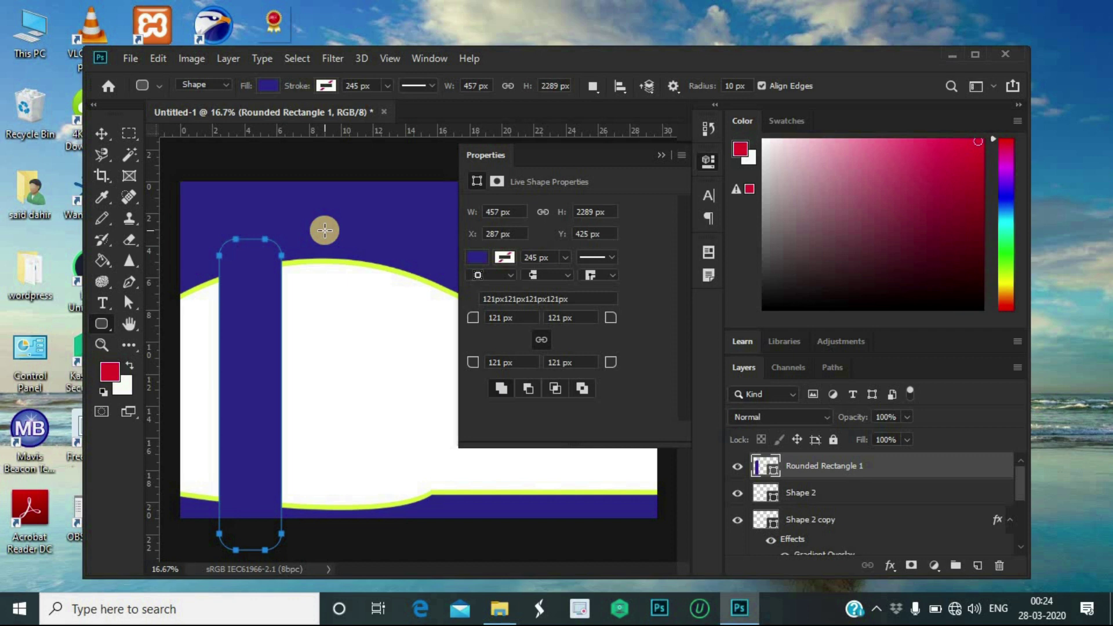
pyautogui.click(659, 150)
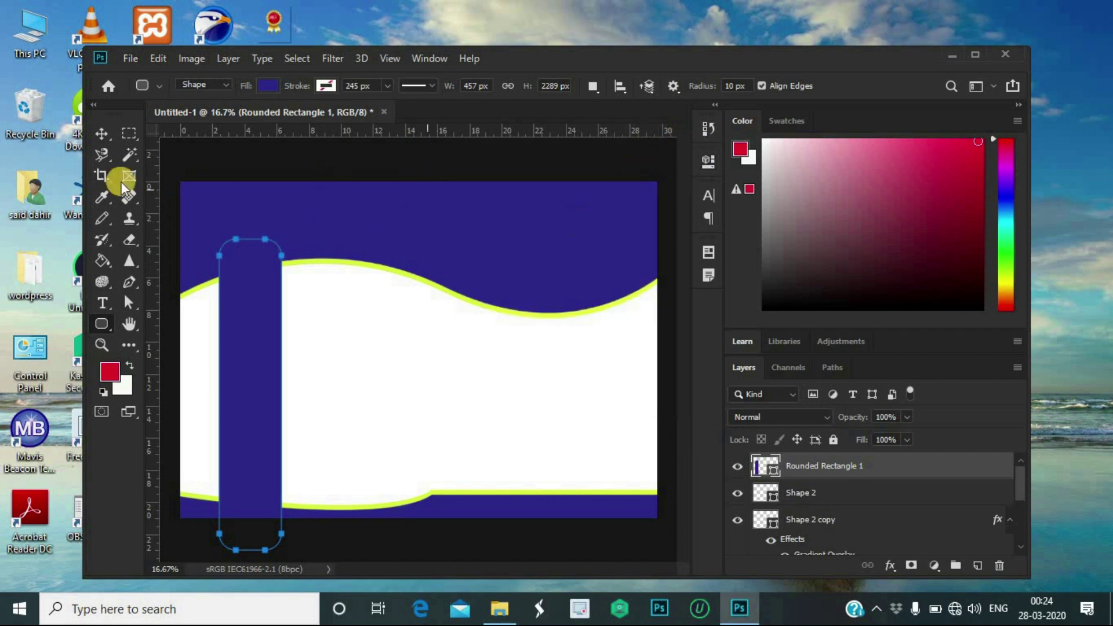
pyautogui.click(101, 135)
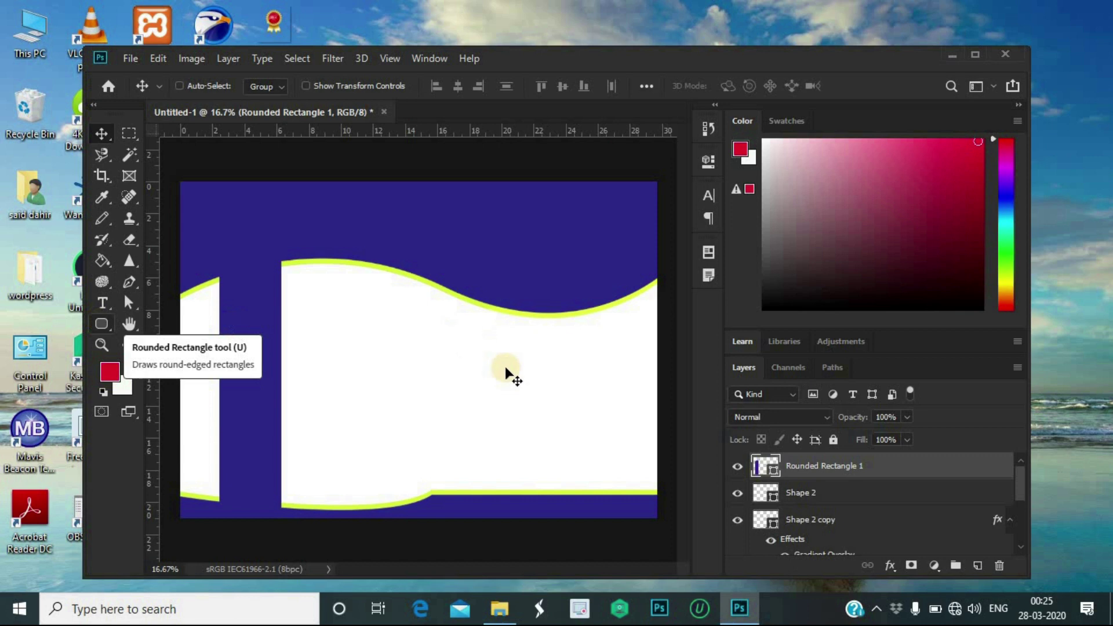
# Add a new layer and draw a thin yellow rounded rectangle about 19 × 2211 px down the middle of the blue vertical strip
pyautogui.click(977, 565)
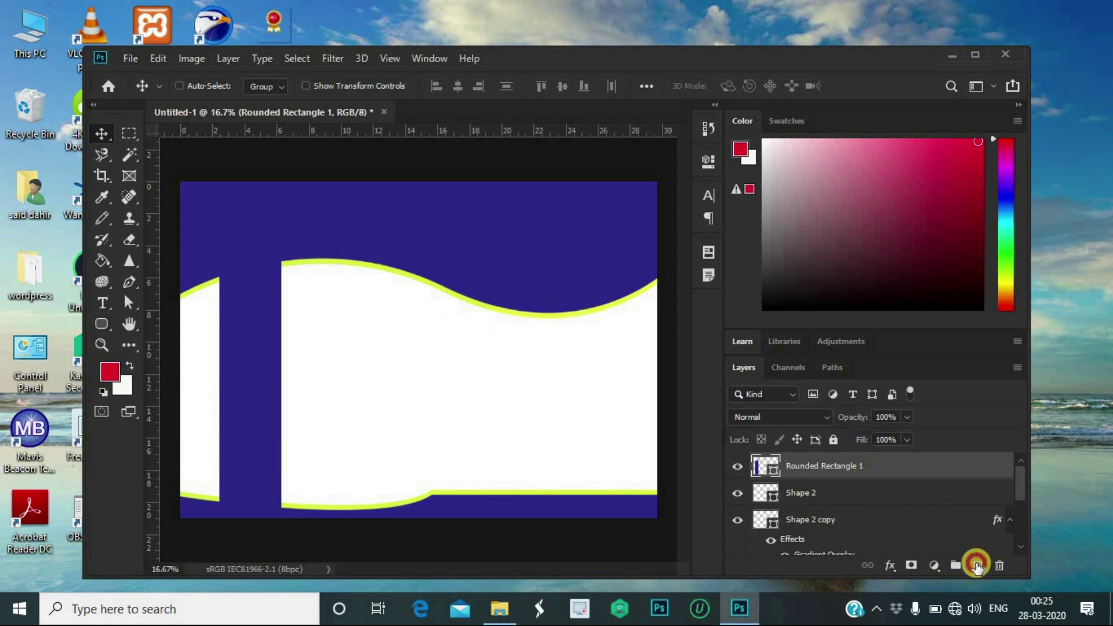
pyautogui.click(108, 325)
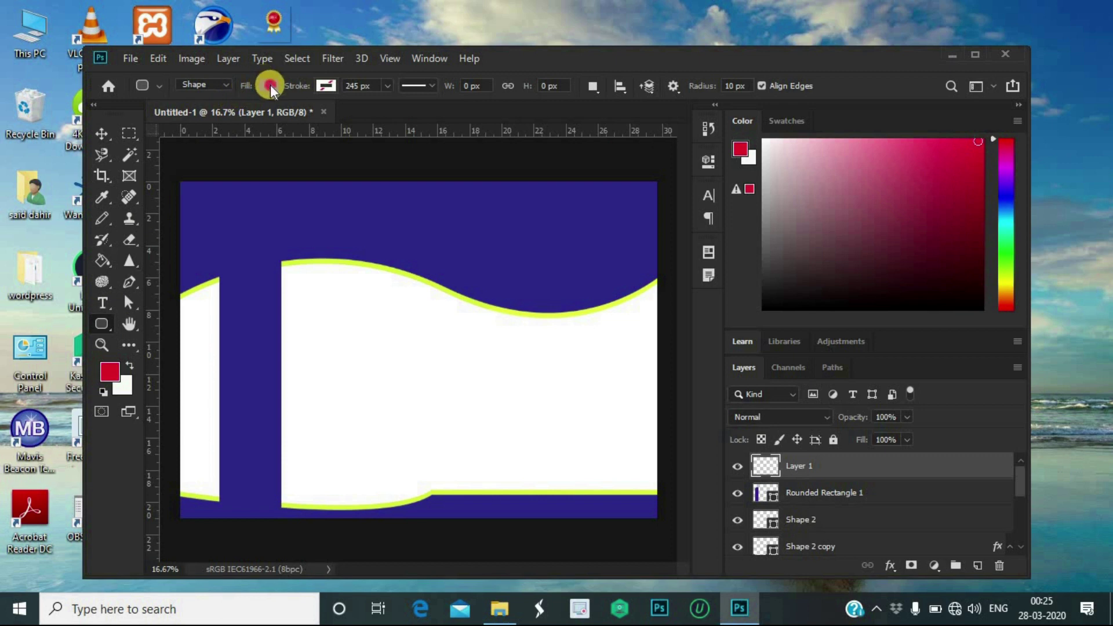
pyautogui.click(268, 85)
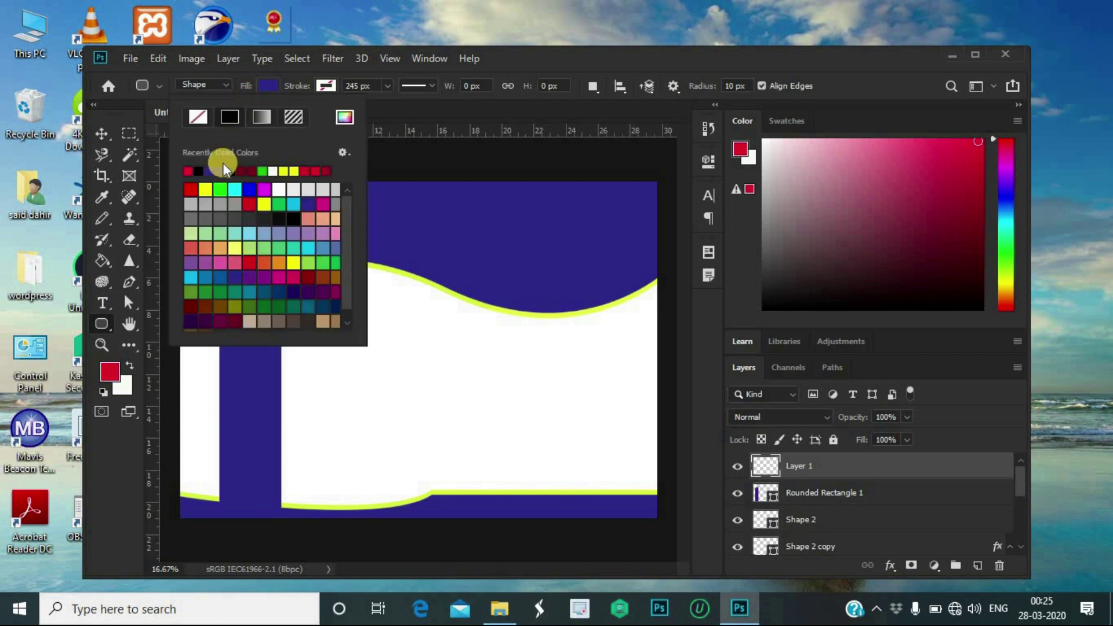
pyautogui.click(287, 170)
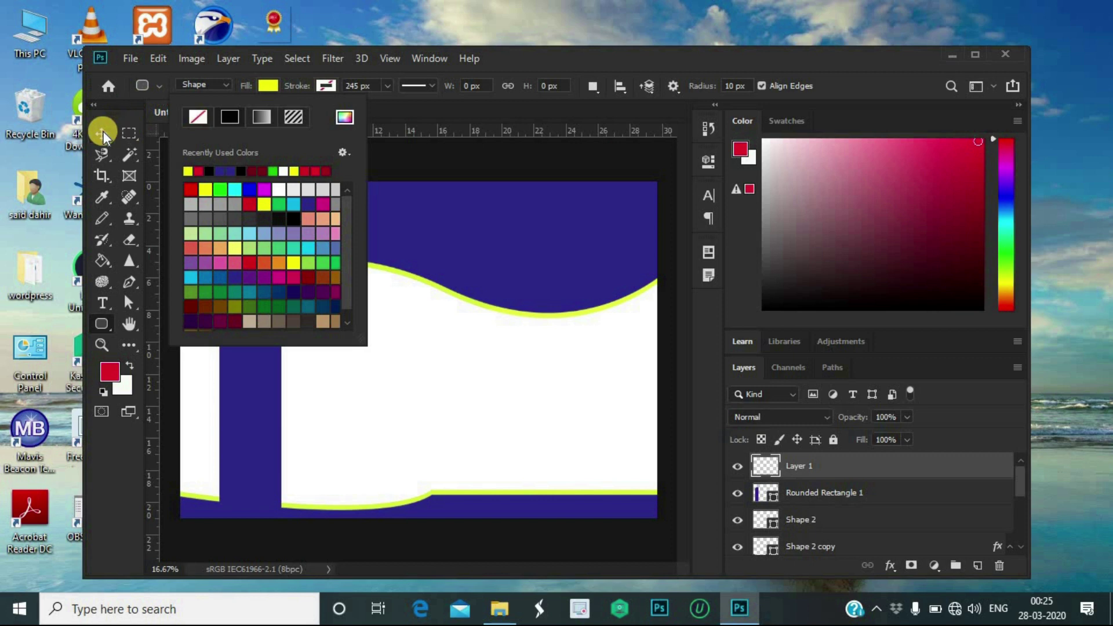
pyautogui.click(102, 324)
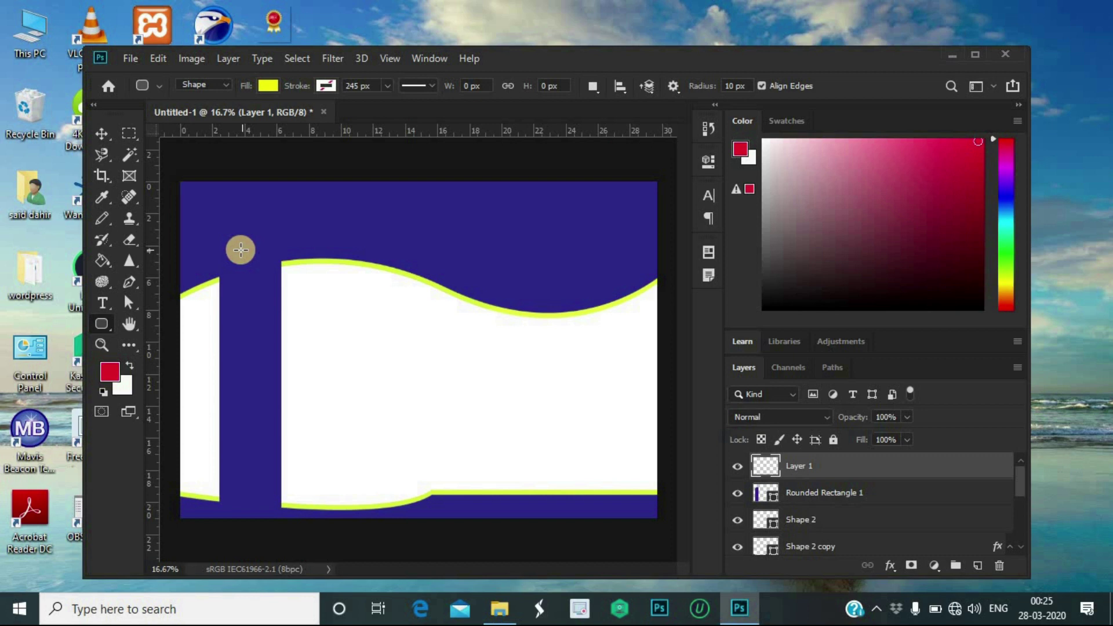
pyautogui.moveTo(245, 218); pyautogui.dragTo(247, 518)
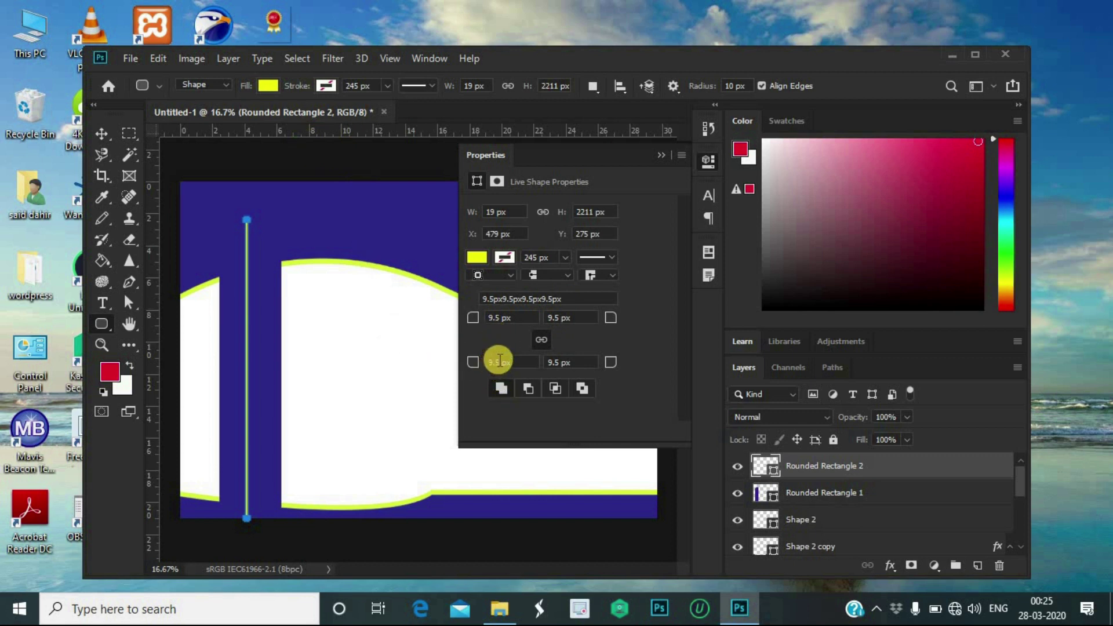
# Try to set the thin yellow rectangle's top-left corner radius to 12 px
pyautogui.click(476, 322)
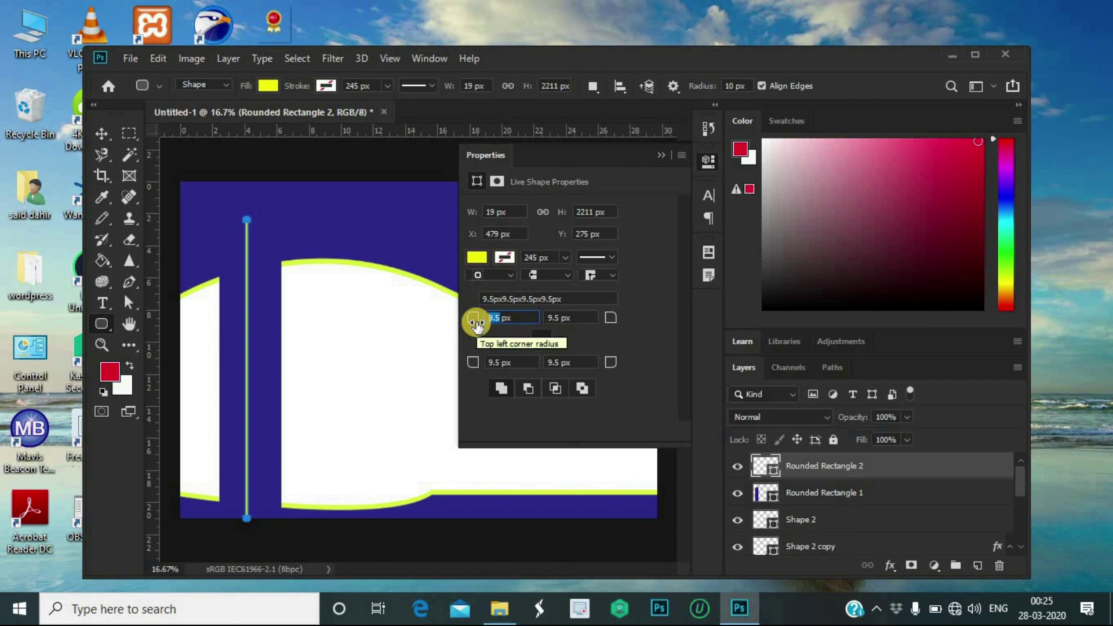
pyautogui.write('12')
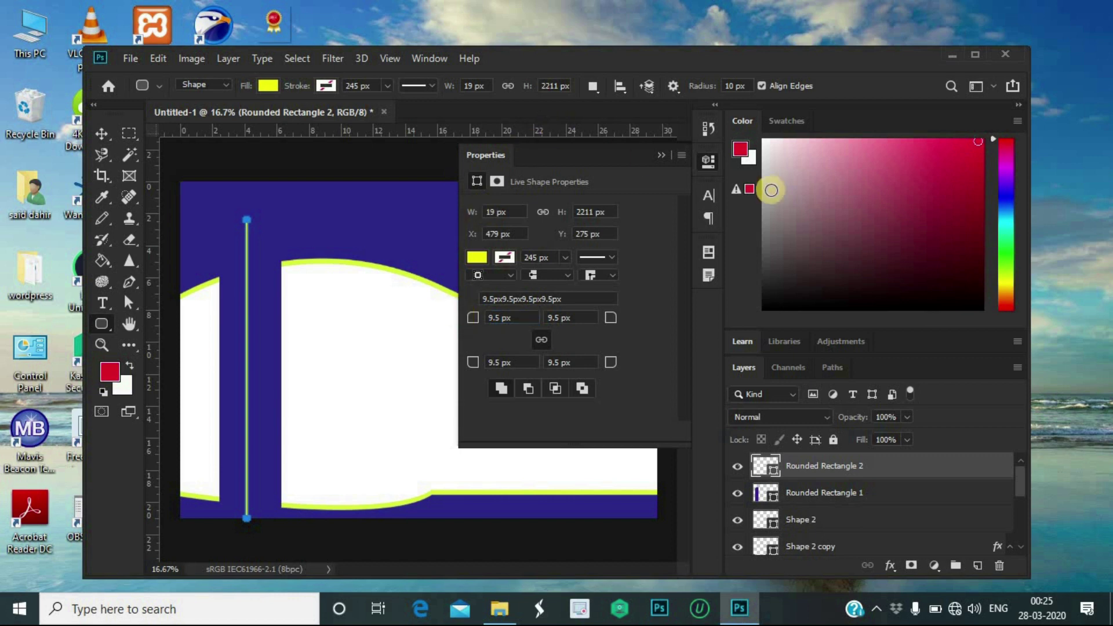
pyautogui.click(660, 159)
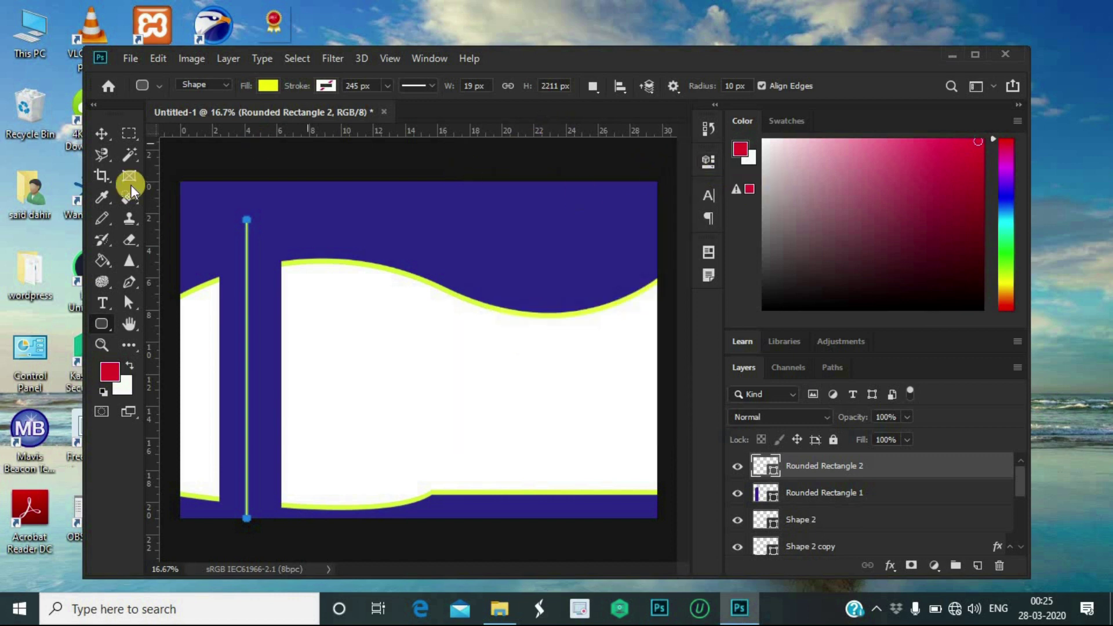
# Move the thin yellow line left so it runs just inside the blue strip's left edge
pyautogui.click(102, 132)
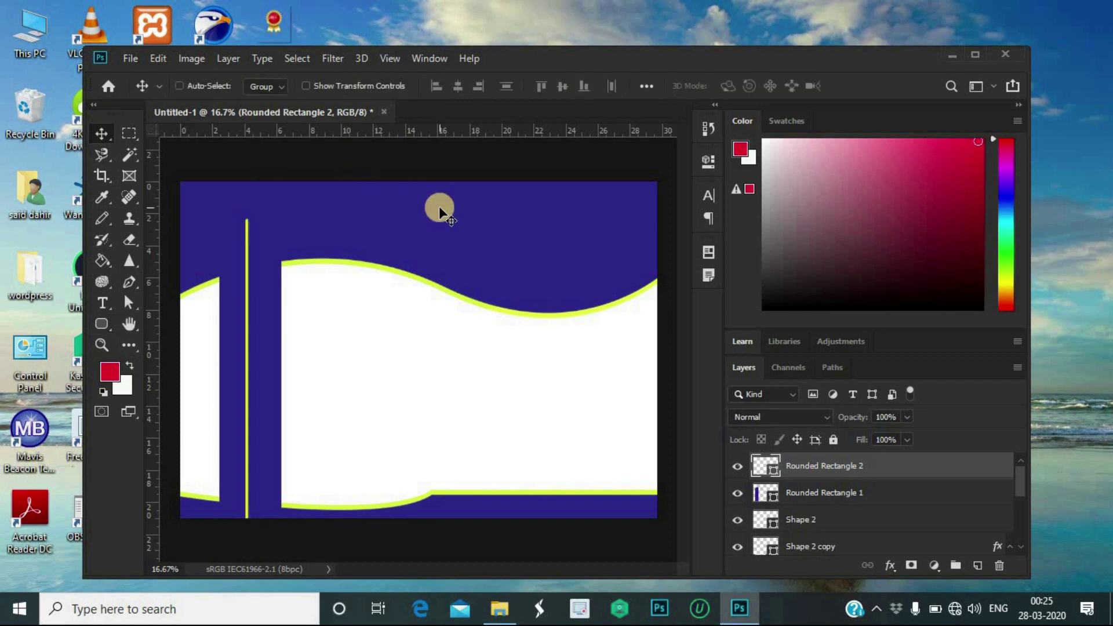
pyautogui.hotkey('shift', 'Left')
pyautogui.hotkey('shift', 'Left')
pyautogui.hotkey('shift', 'Left')
pyautogui.hotkey('shift', 'Left')
pyautogui.hotkey('shift', 'Left')
pyautogui.hotkey('shift', 'Left')
pyautogui.hotkey('shift', 'Left')
pyautogui.hotkey('shift', 'Left')
pyautogui.hotkey('shift', 'Left')
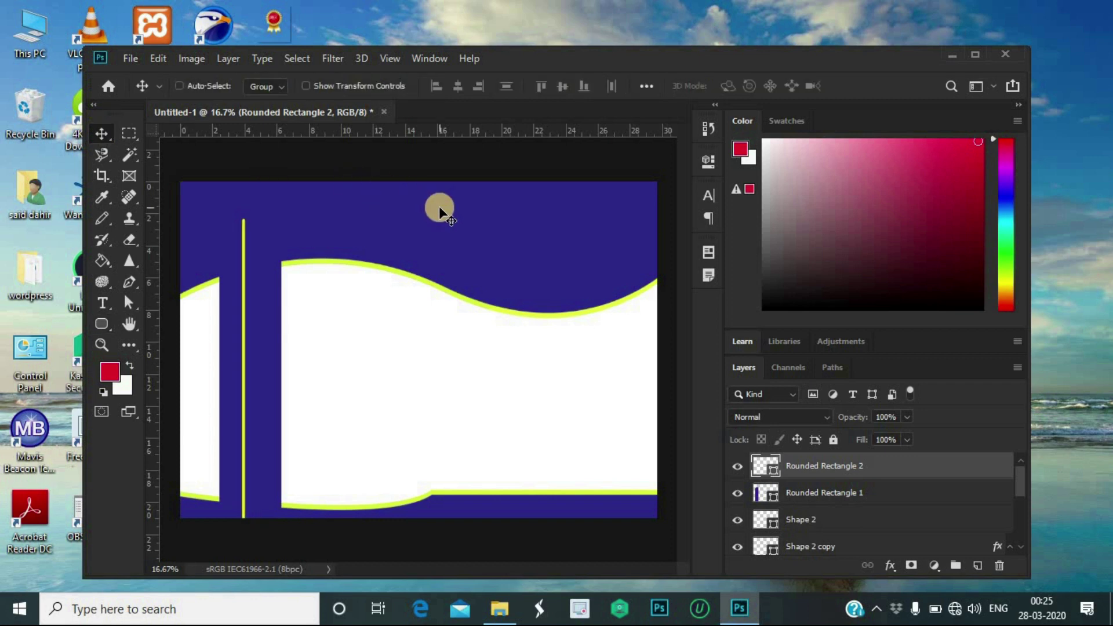
pyautogui.hotkey('shift', 'Left')
pyautogui.hotkey('shift', 'Left')
pyautogui.hotkey('shift', 'Left')
pyautogui.hotkey('shift', 'Left')
pyautogui.hotkey('shift', 'Left')
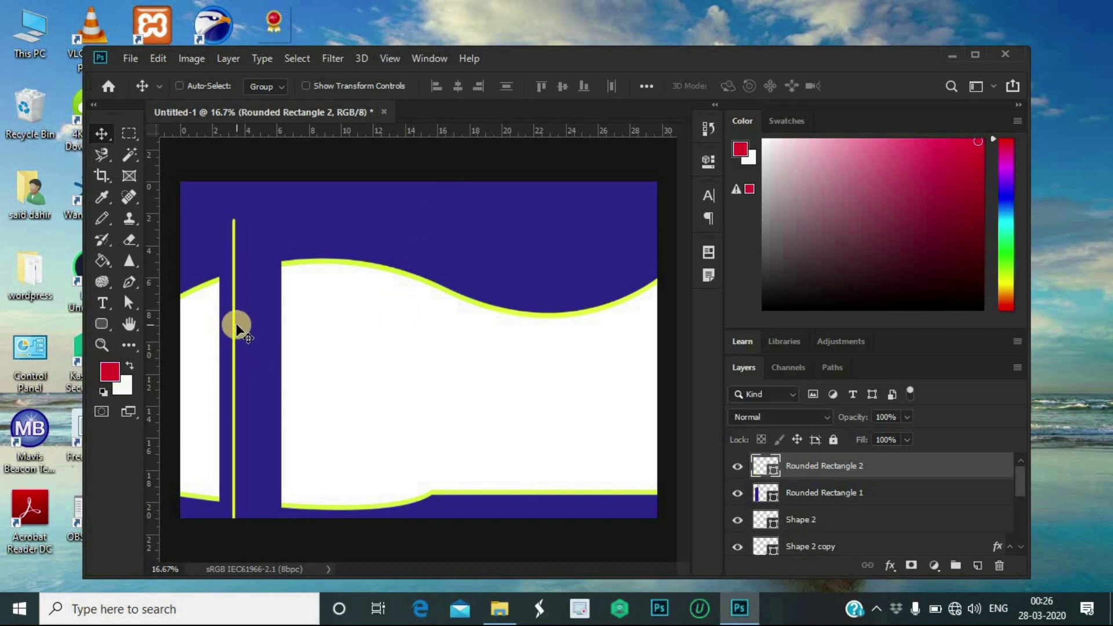
# Duplicate the yellow line near the blue strip's right edge and nudge the original slightly left for even margins
pyautogui.moveTo(233, 327); pyautogui.dragTo(267, 329)
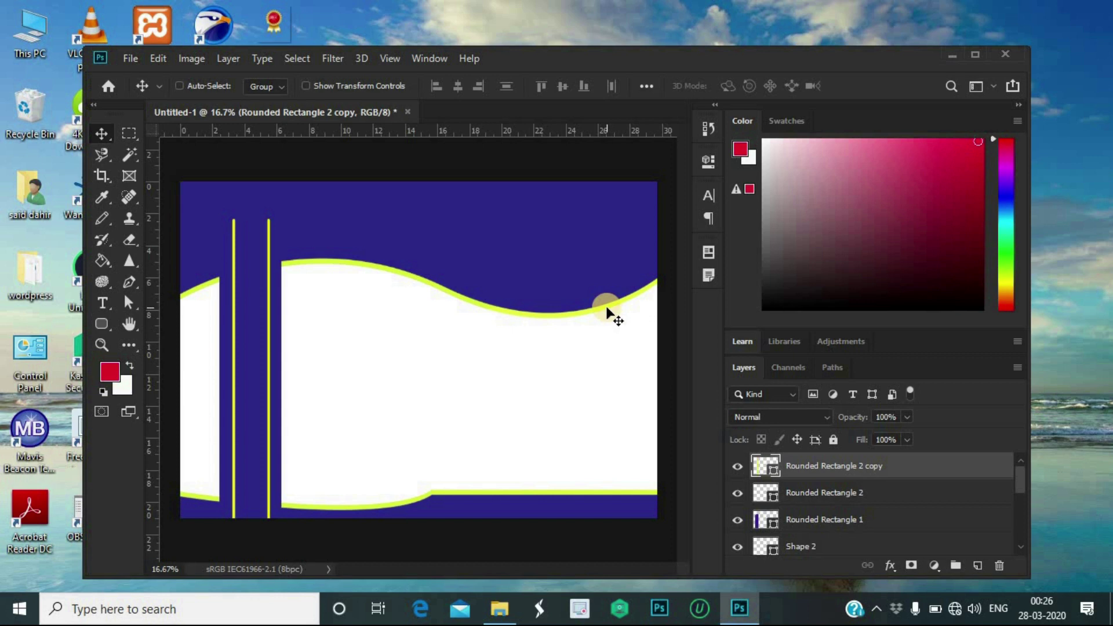
pyautogui.press('Left')
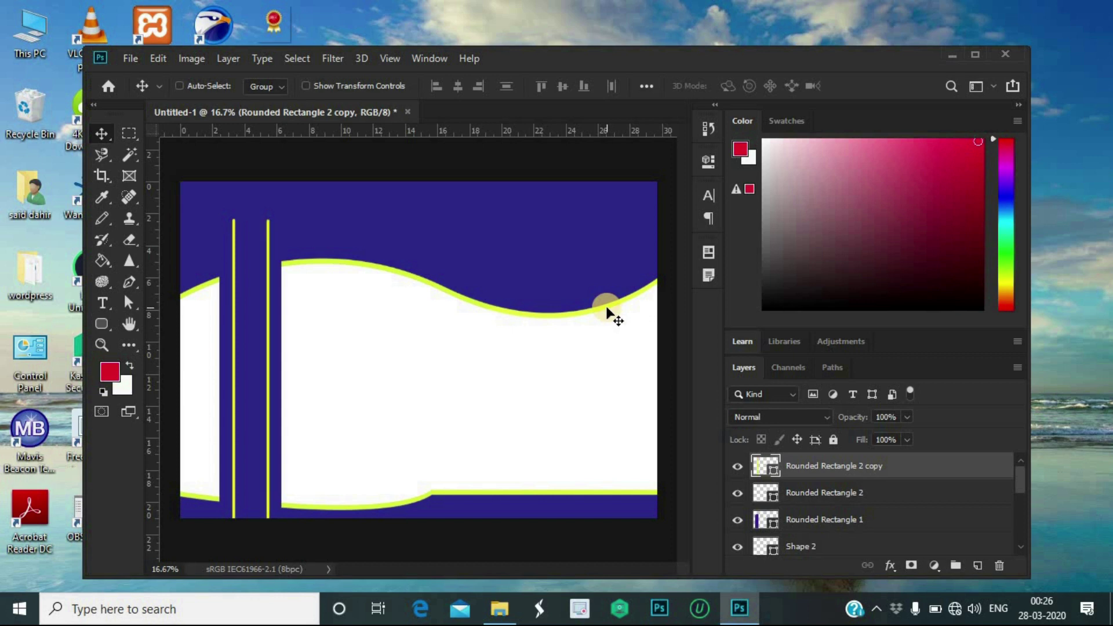
pyautogui.press('Right')
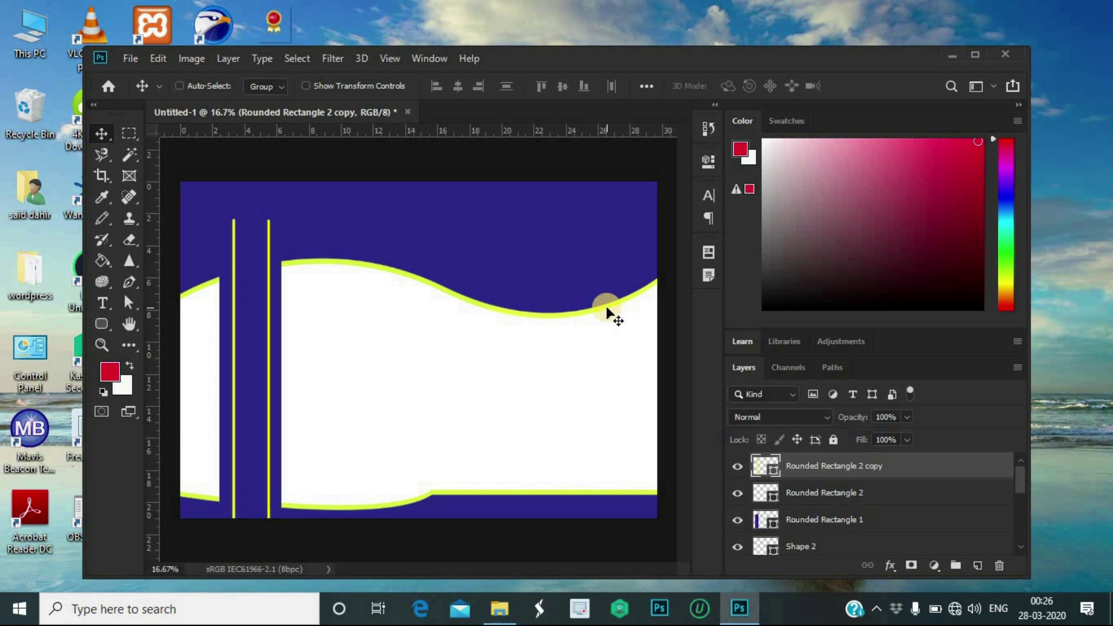
pyautogui.click(855, 494)
pyautogui.press('Left')
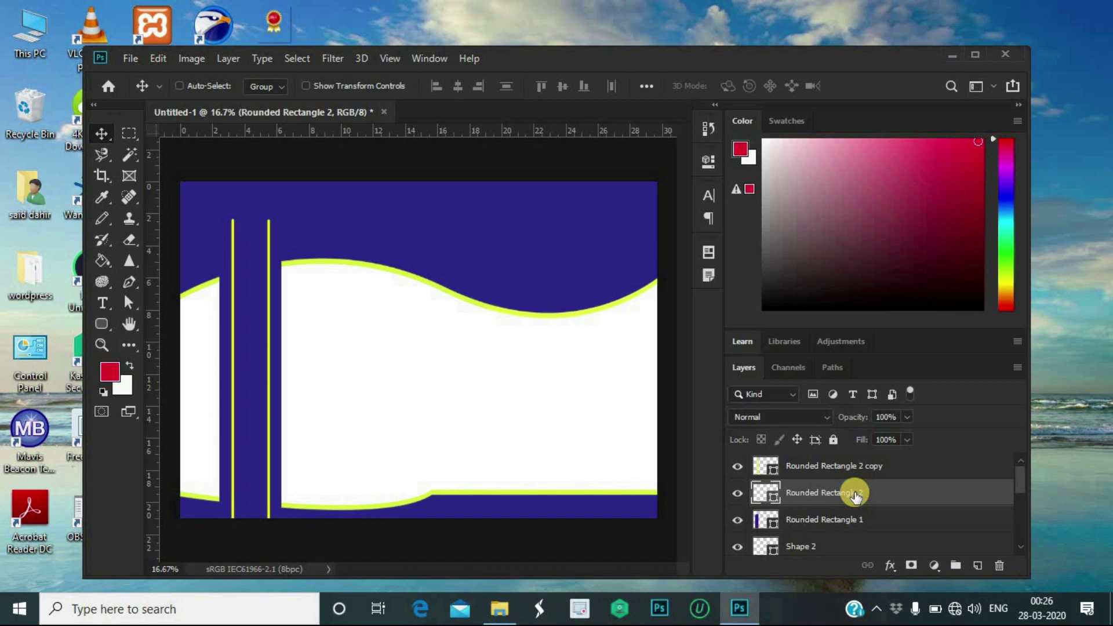
pyautogui.press('Left')
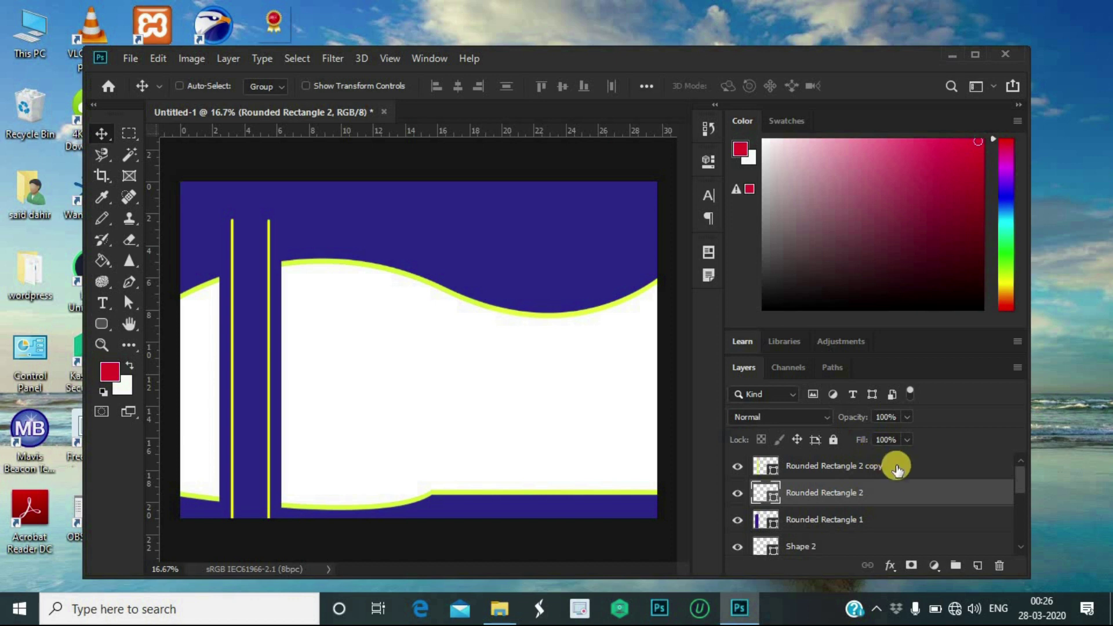
# Group the blue vertical strip layer with its two yellow line layers
pyautogui.doubleClick(848, 517)
pyautogui.click(879, 518)
pyautogui.keyDown('ctrl'); pyautogui.click(863, 495); pyautogui.keyUp('ctrl')
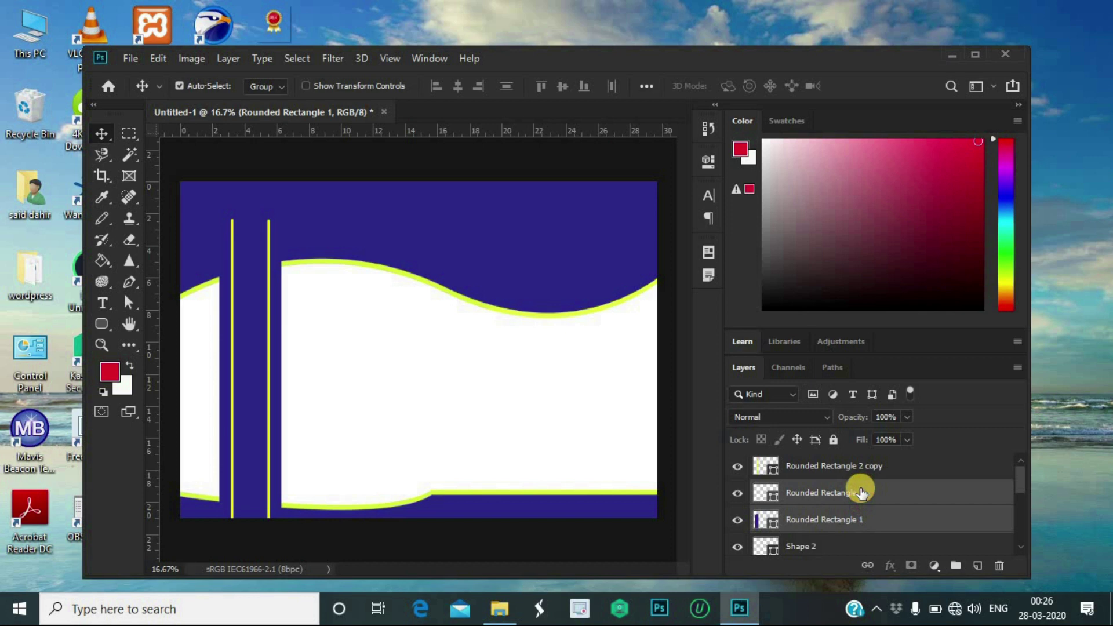
pyautogui.keyDown('ctrl'); pyautogui.click(861, 467); pyautogui.keyUp('ctrl')
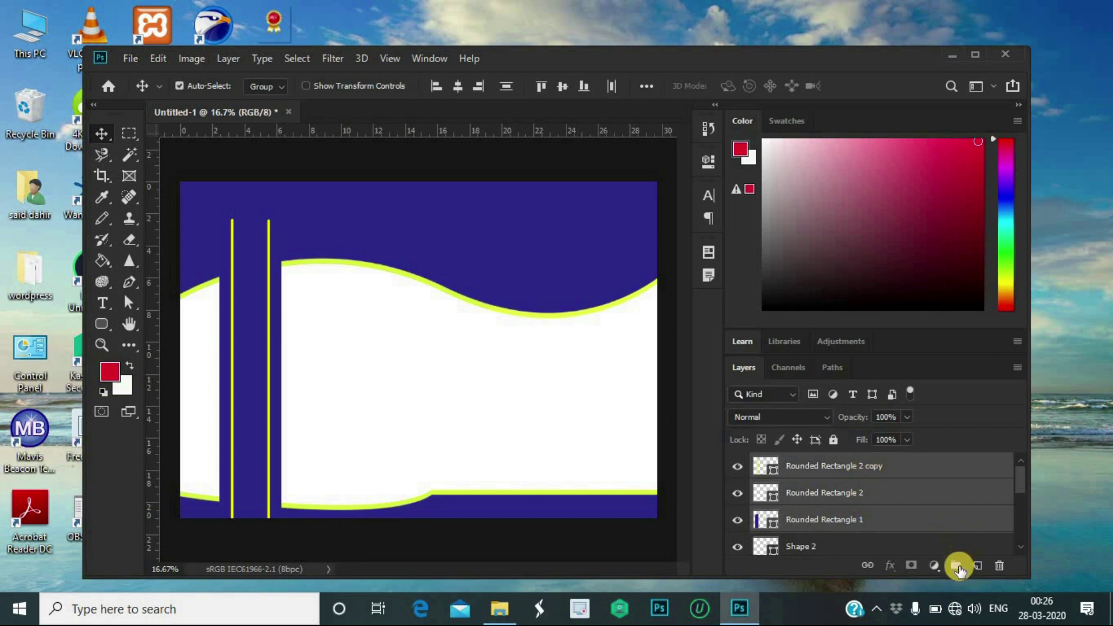
pyautogui.hotkey('ctrl', 'g')
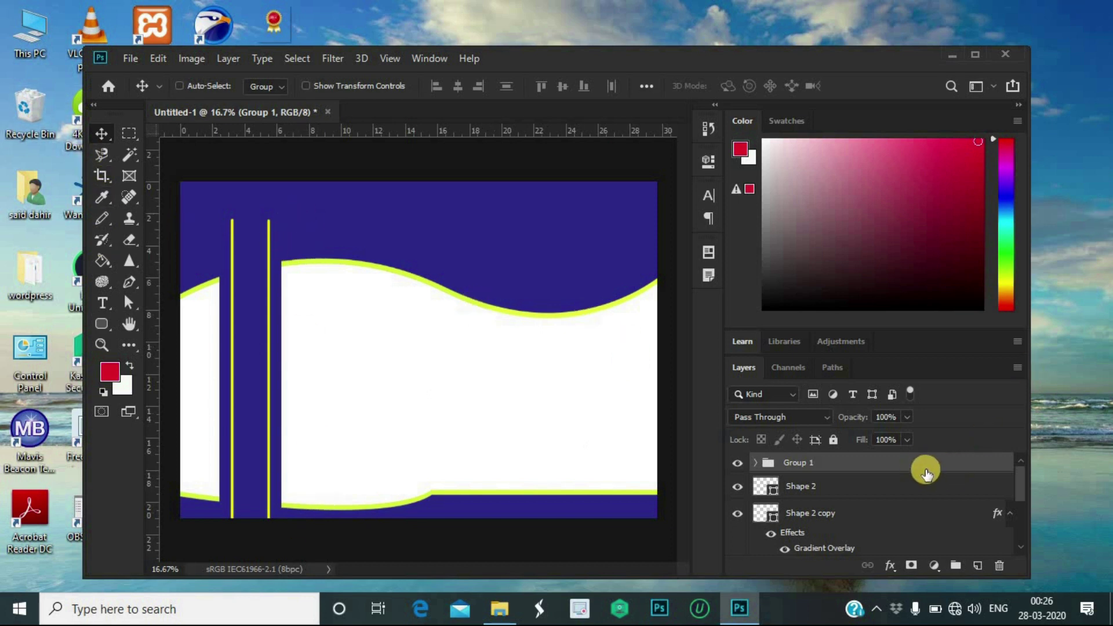
# Place the strip group directly above the Background layer, beneath all the header and footer wave shapes
pyautogui.moveTo(938, 465); pyautogui.dragTo(945, 531)
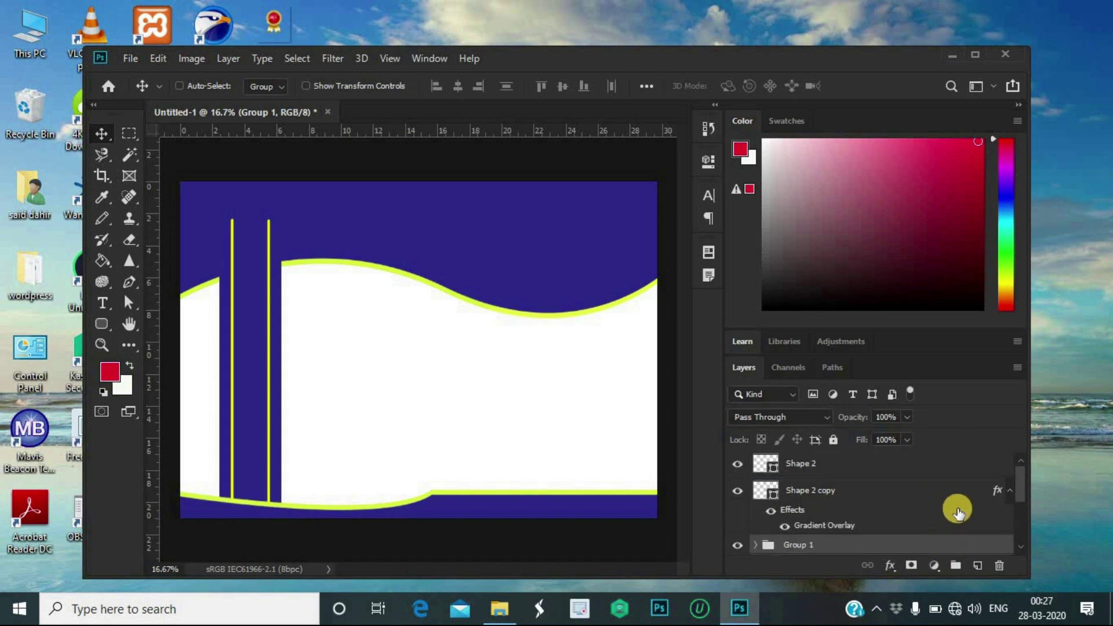
pyautogui.scroll(-1, 924, 503)
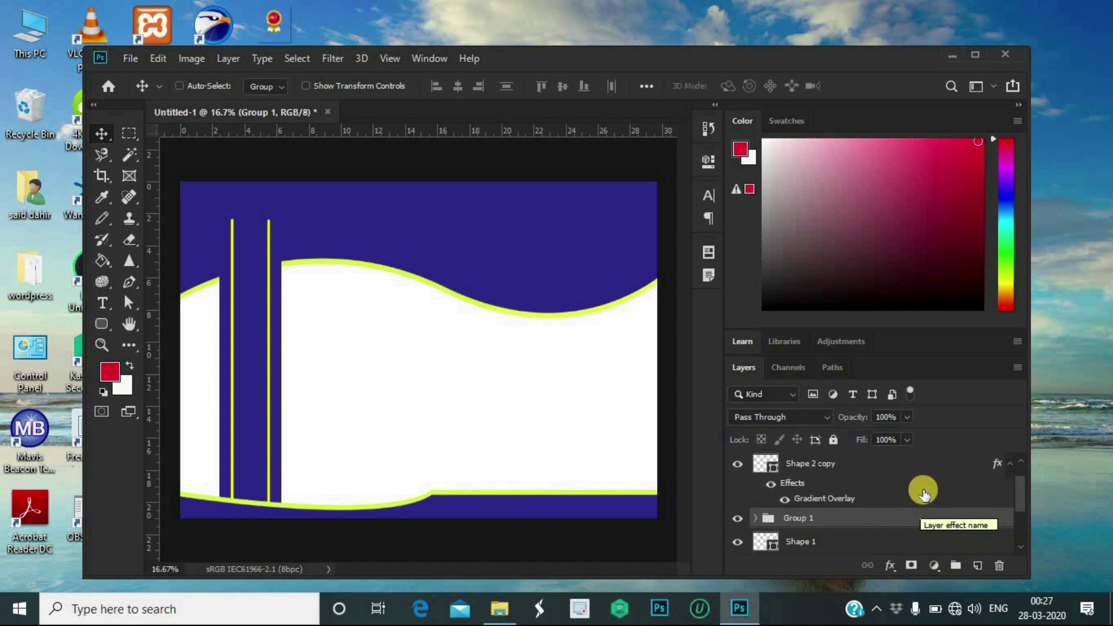
pyautogui.moveTo(908, 525); pyautogui.dragTo(913, 553)
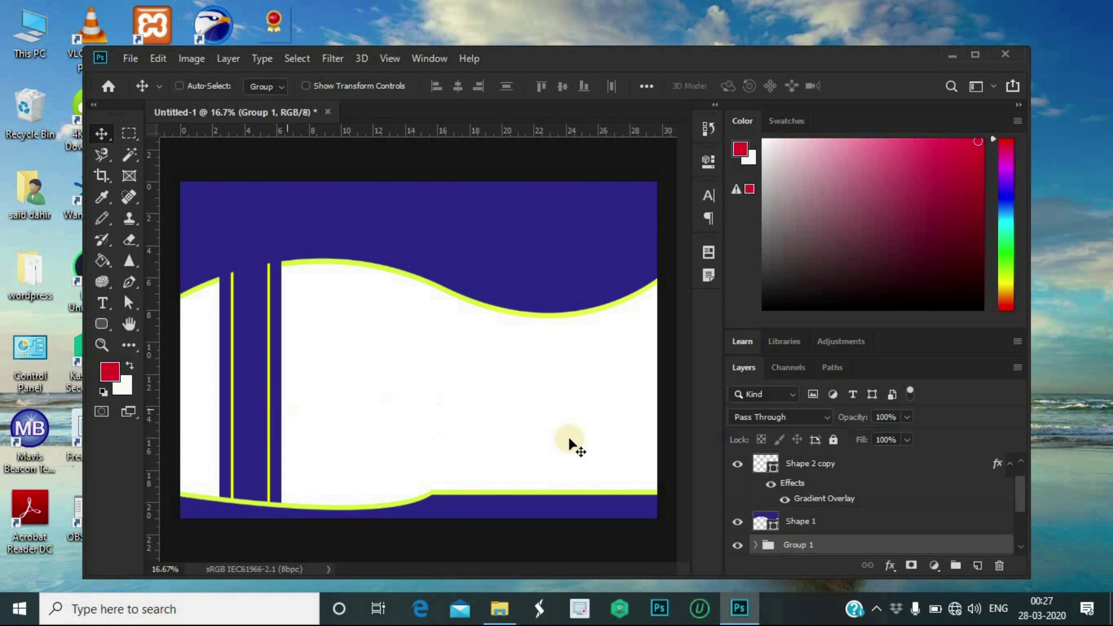
pyautogui.scroll(-3, 900, 513)
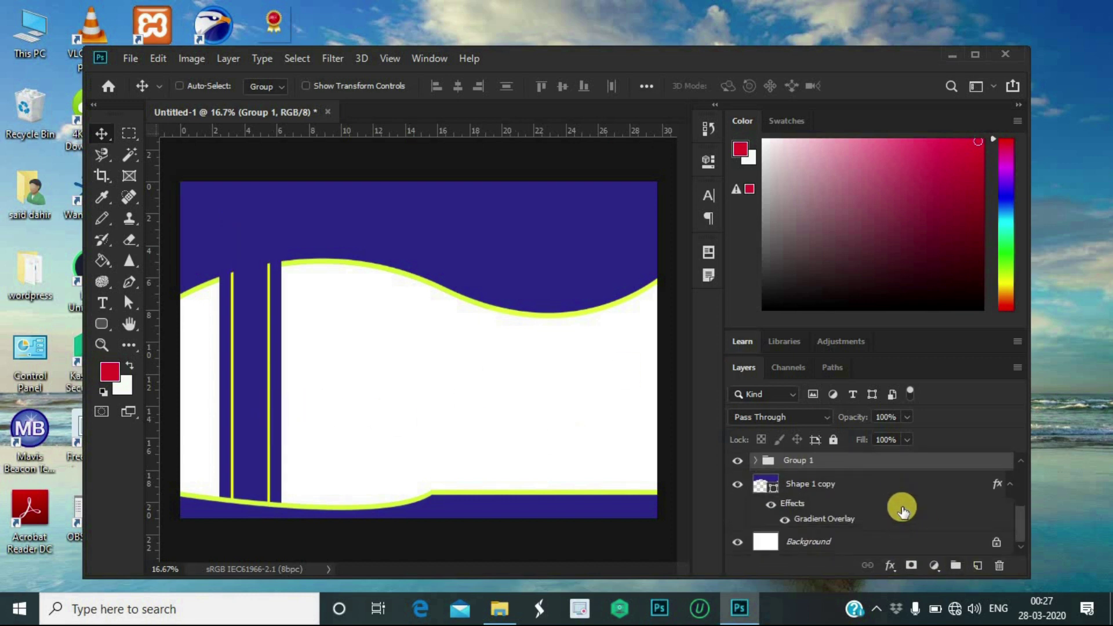
pyautogui.moveTo(924, 462); pyautogui.dragTo(923, 534)
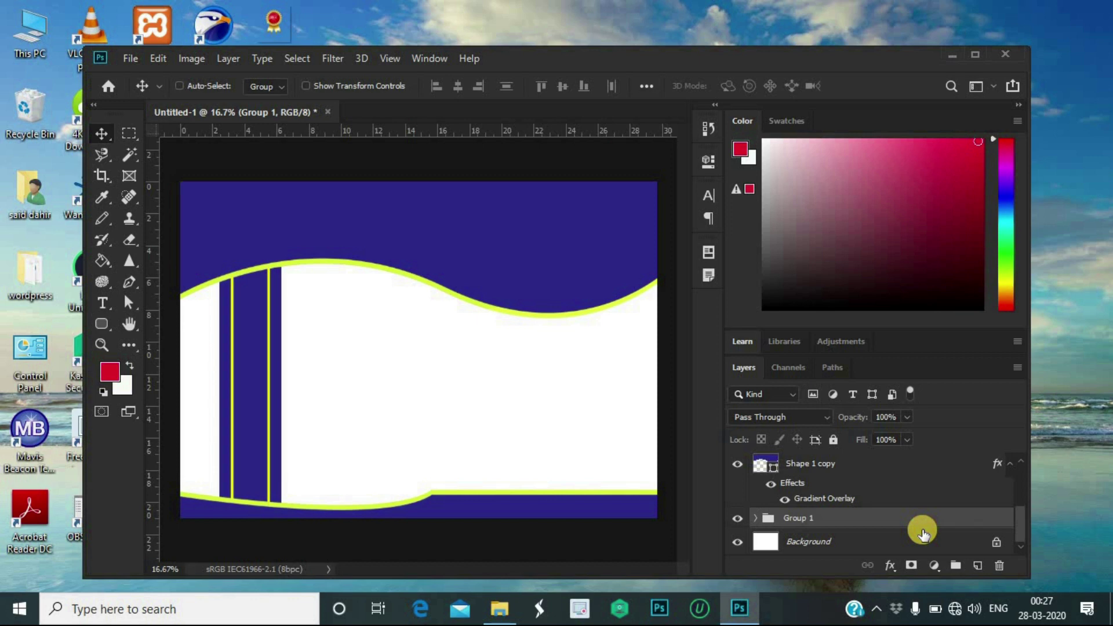
# Shift the strip group left until only a narrow white margin separates it from the page's left edge
pyautogui.hotkey('shift', 'Left')
pyautogui.hotkey('shift', 'Left')
pyautogui.hotkey('shift', 'Left')
pyautogui.hotkey('shift', 'Left')
pyautogui.hotkey('shift', 'Left')
pyautogui.hotkey('shift', 'Left')
pyautogui.hotkey('shift', 'Left')
pyautogui.hotkey('shift', 'Left')
pyautogui.hotkey('shift', 'Left')
pyautogui.hotkey('shift', 'Left')
pyautogui.hotkey('shift', 'Left')
pyautogui.hotkey('shift', 'Left')
pyautogui.hotkey('shift', 'Left')
pyautogui.hotkey('shift', 'Left')
pyautogui.hotkey('shift', 'Left')
pyautogui.hotkey('shift', 'Left')
pyautogui.hotkey('shift', 'Left')
pyautogui.hotkey('shift', 'Left')
pyautogui.hotkey('shift', 'Left')
pyautogui.hotkey('shift', 'Left')
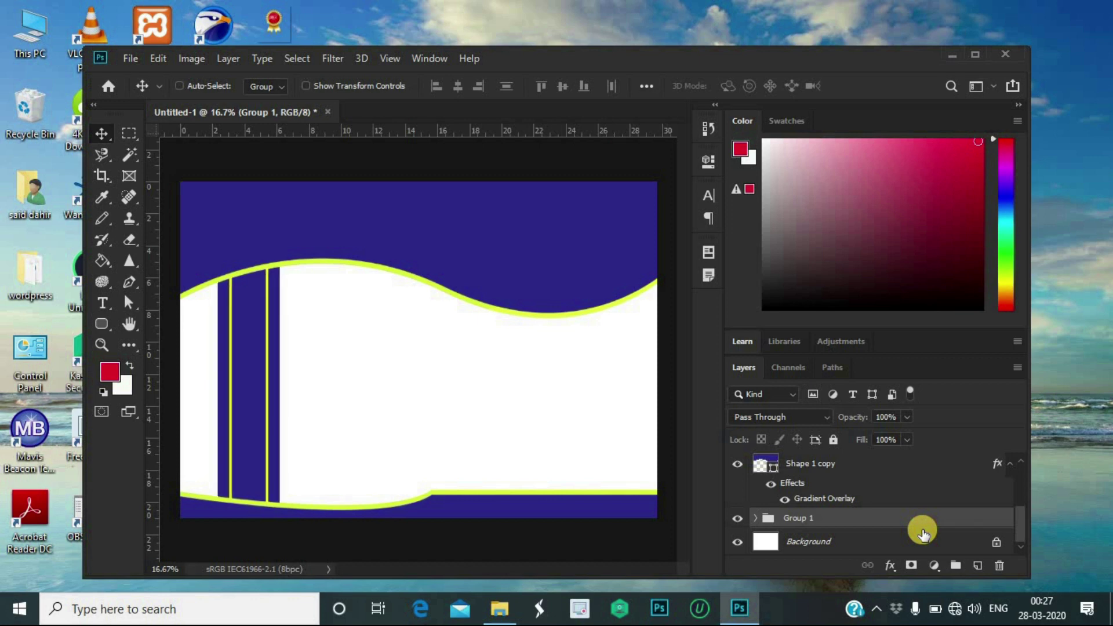
pyautogui.hotkey('shift', 'Left')
pyautogui.hotkey('shift', 'Left')
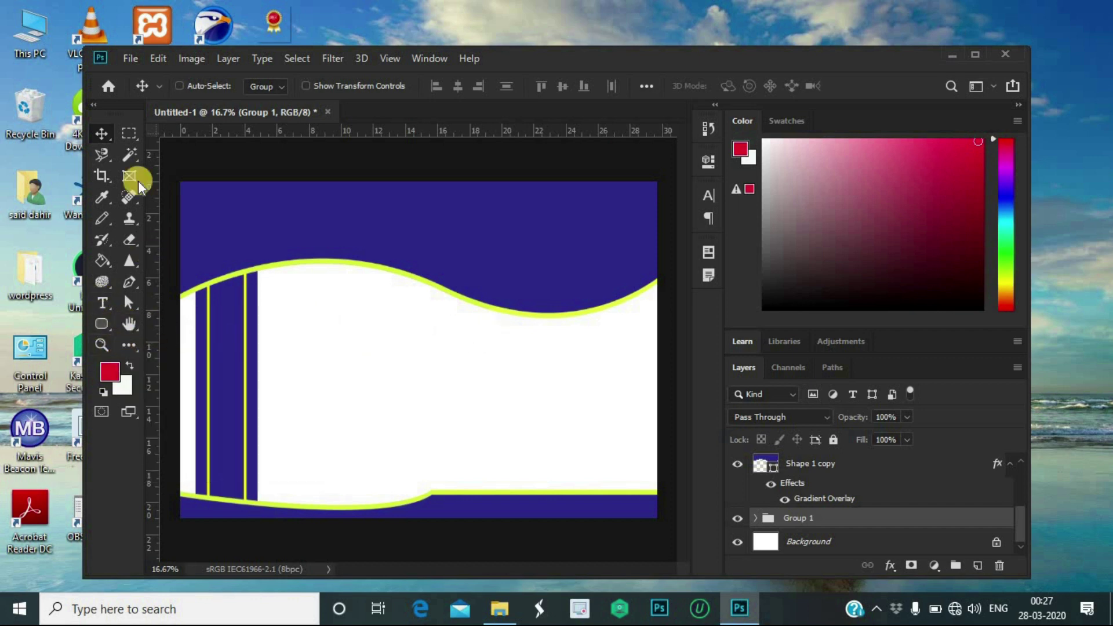
# Place the black-thumbnail version of the "certificate notes" image from the Desktop as a linked file above Group 1
pyautogui.click(129, 59)
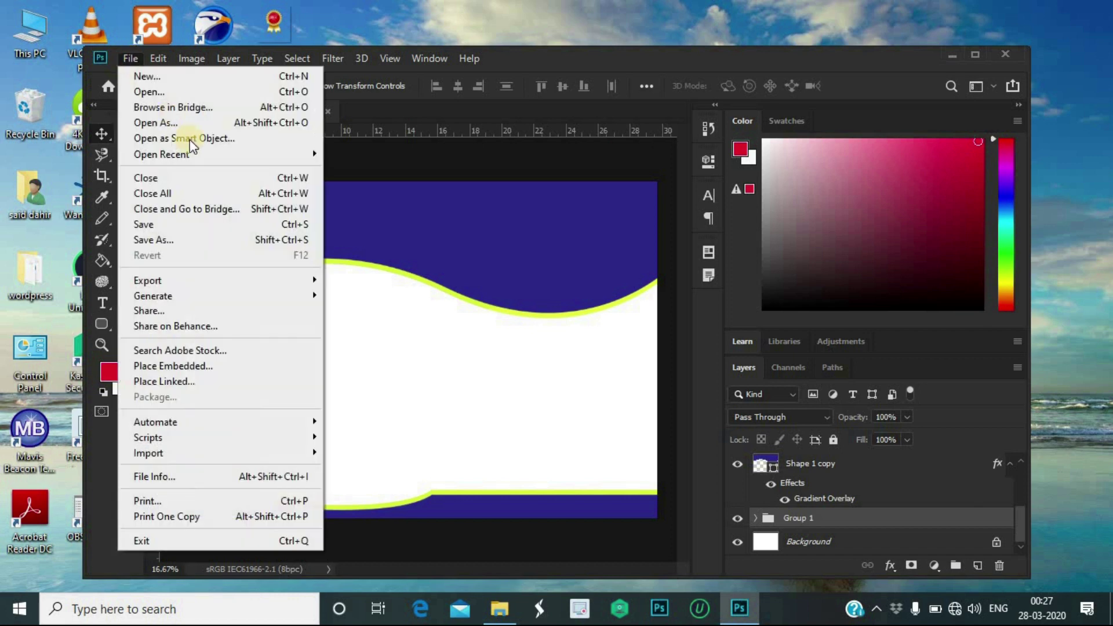
pyautogui.click(105, 136)
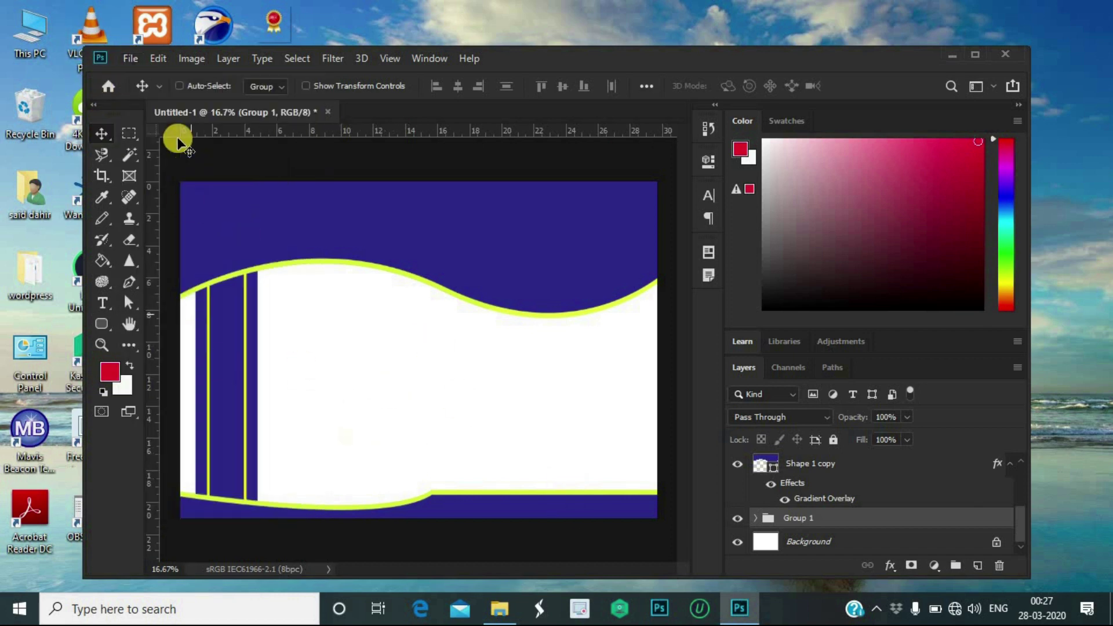
pyautogui.click(131, 58)
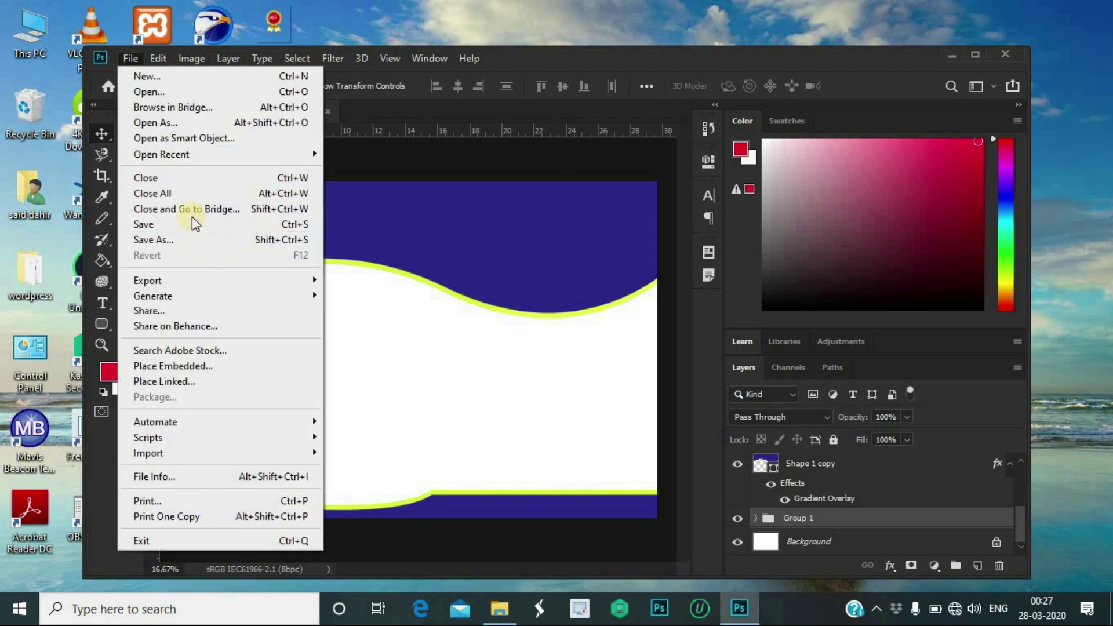
pyautogui.click(210, 380)
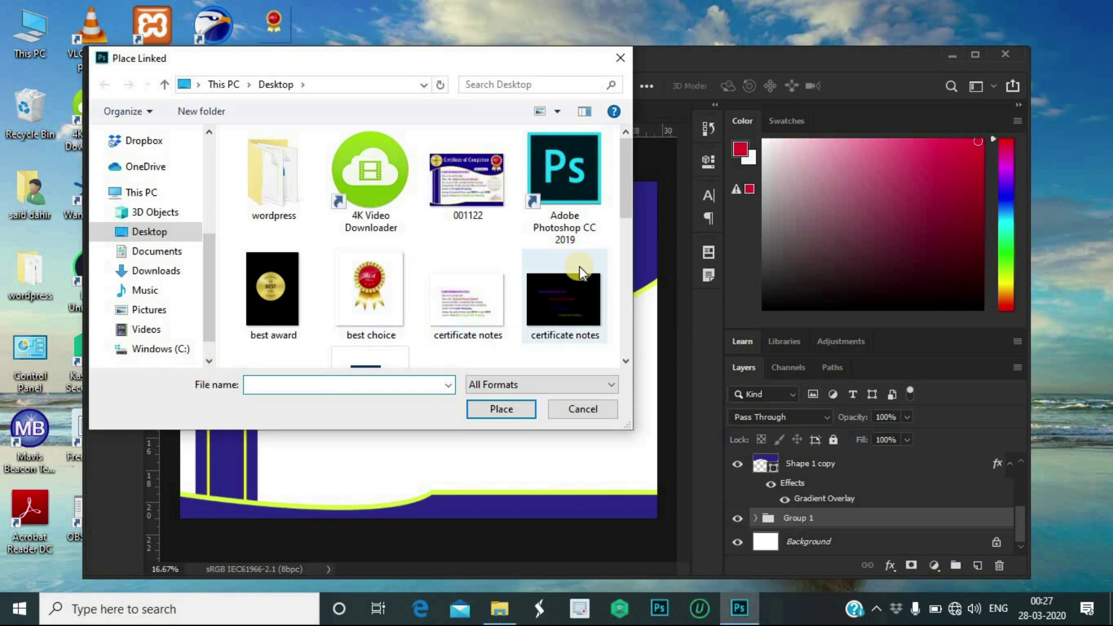
pyautogui.scroll(-1, 578, 273)
pyautogui.scroll(-1, 575, 269)
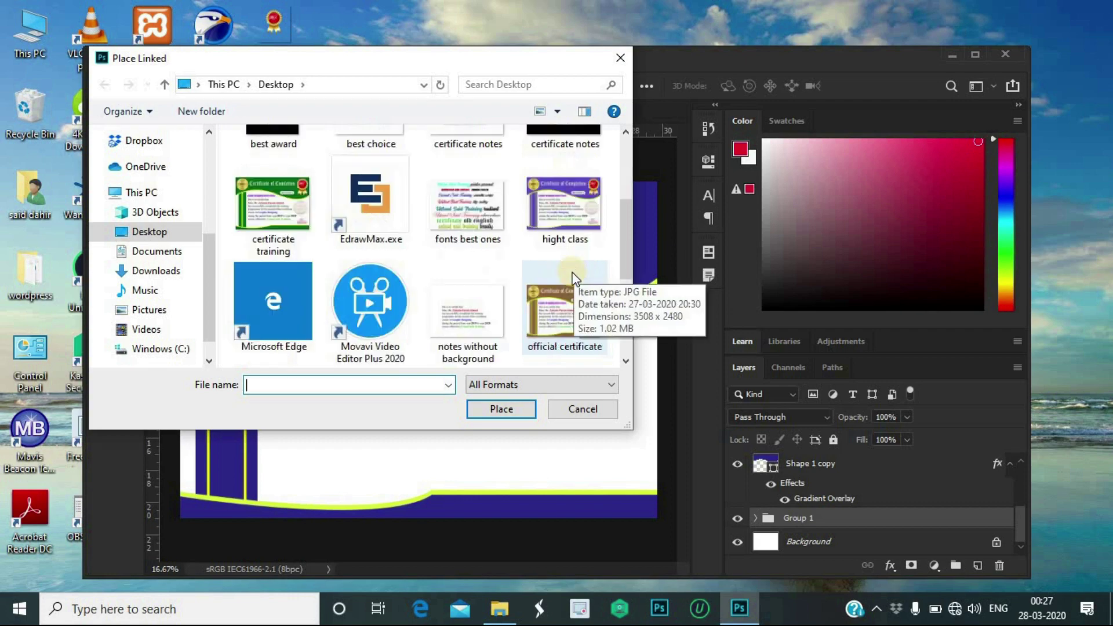
pyautogui.scroll(-2, 465, 259)
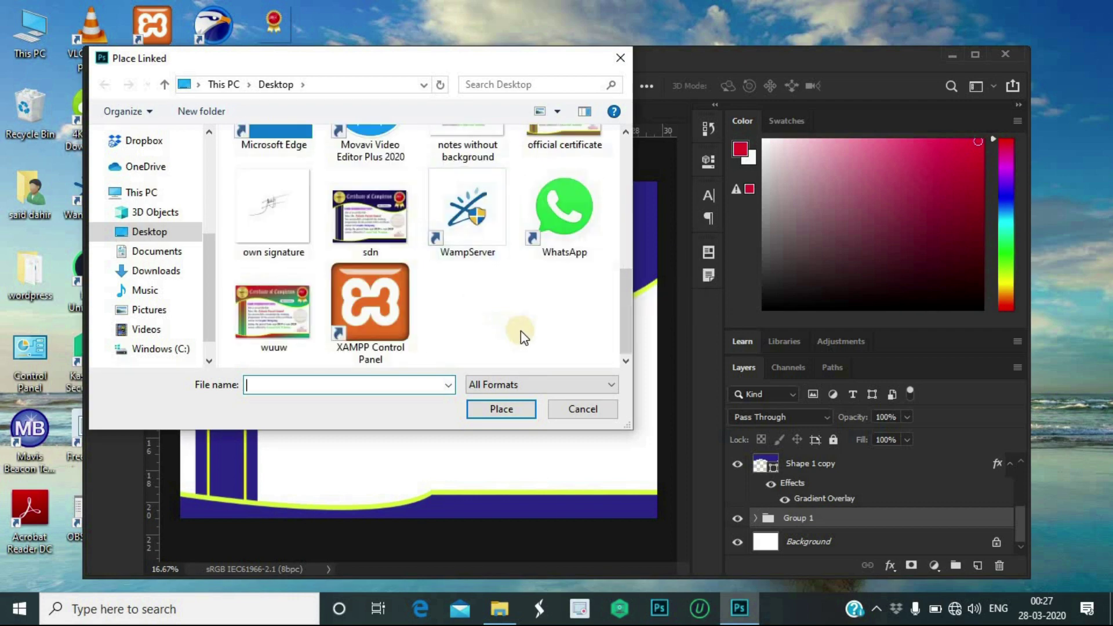
pyautogui.scroll(1, 523, 331)
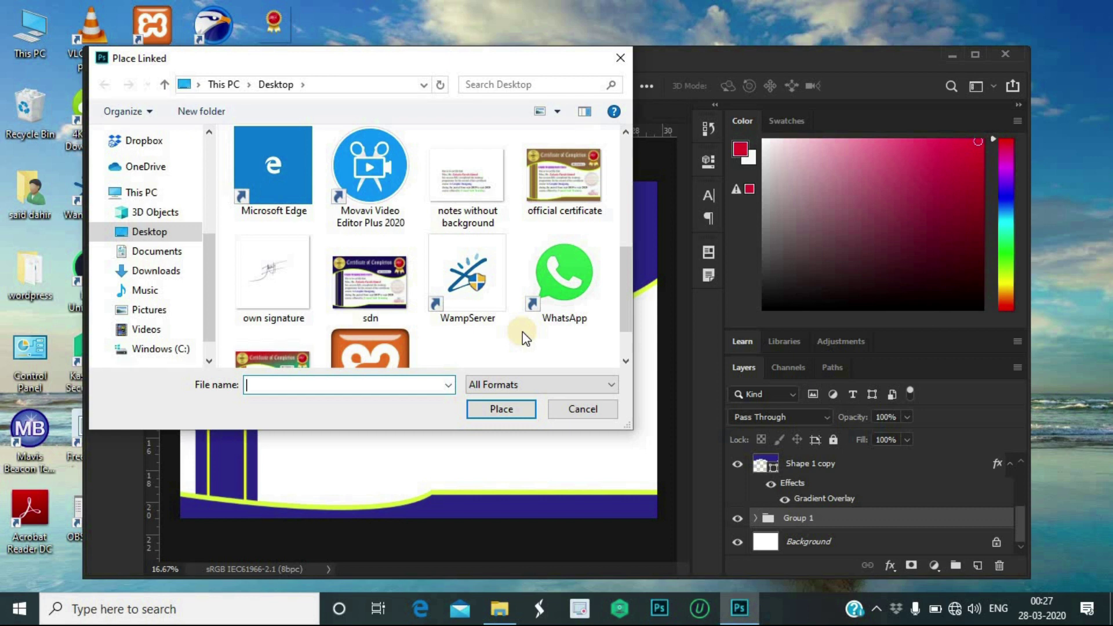
pyautogui.scroll(4, 523, 332)
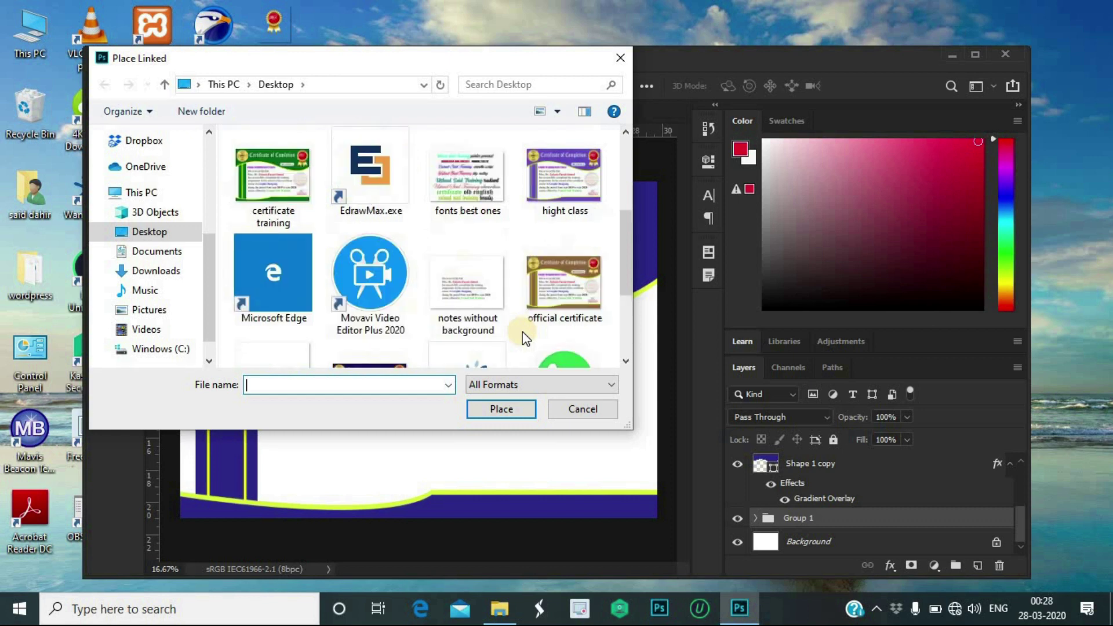
pyautogui.click(568, 182)
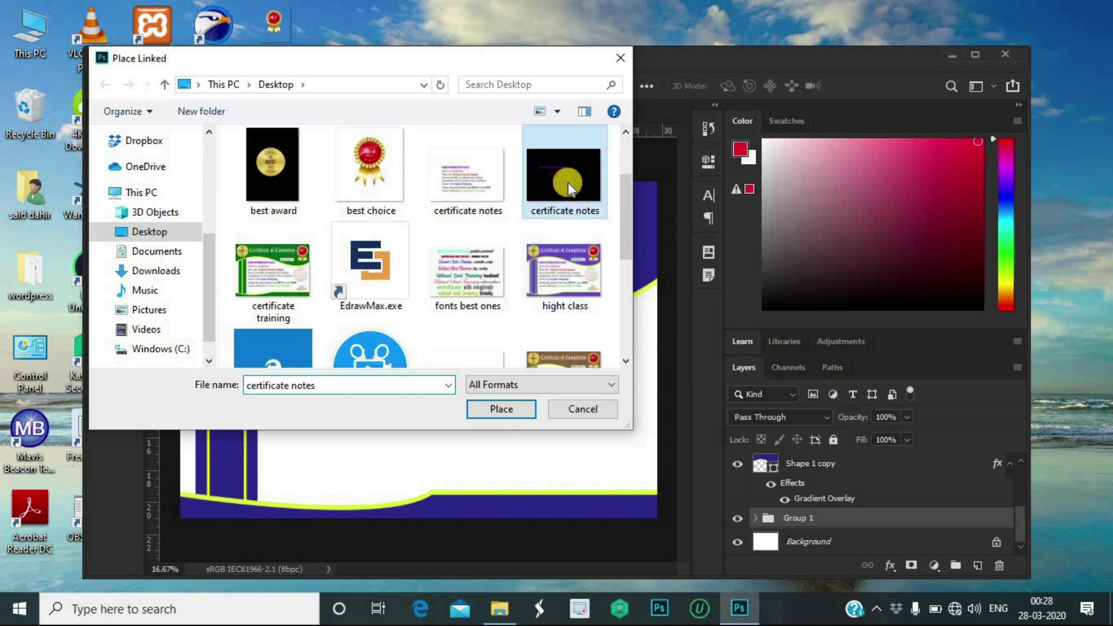
pyautogui.click(512, 411)
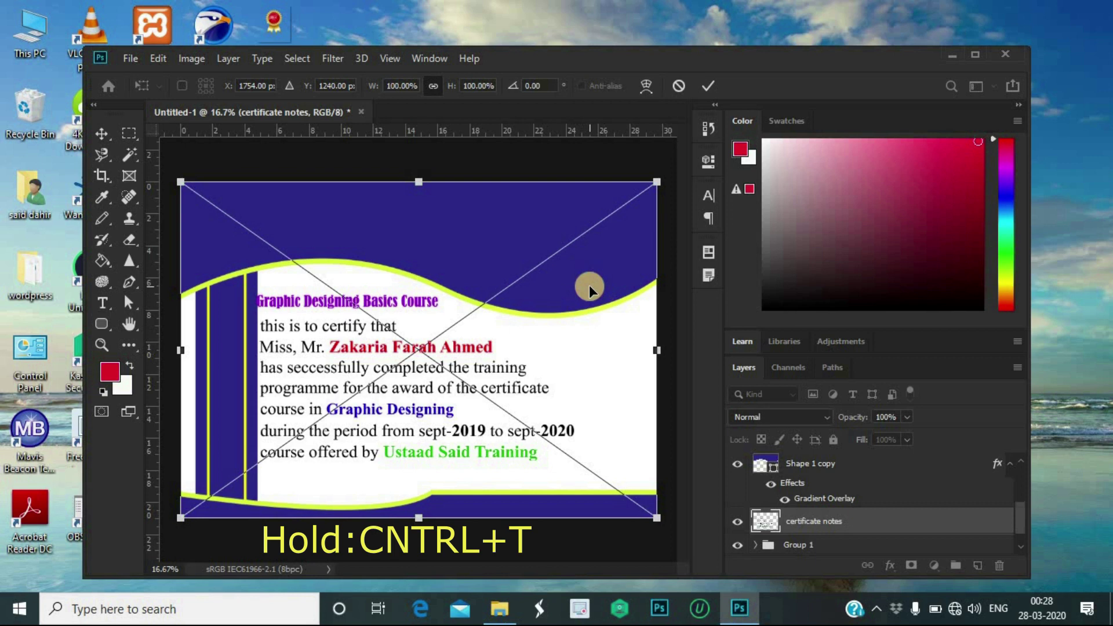
# Nudge the placed certificate notes right, away from the blue vertical strip
pyautogui.press('Right')
pyautogui.press('Right')
pyautogui.press('Right')
pyautogui.press('Right')
pyautogui.press('Right')
pyautogui.press('Right')
pyautogui.press('Right')
pyautogui.press('Right')
pyautogui.press('Right')
pyautogui.press('Right')
pyautogui.press('Right')
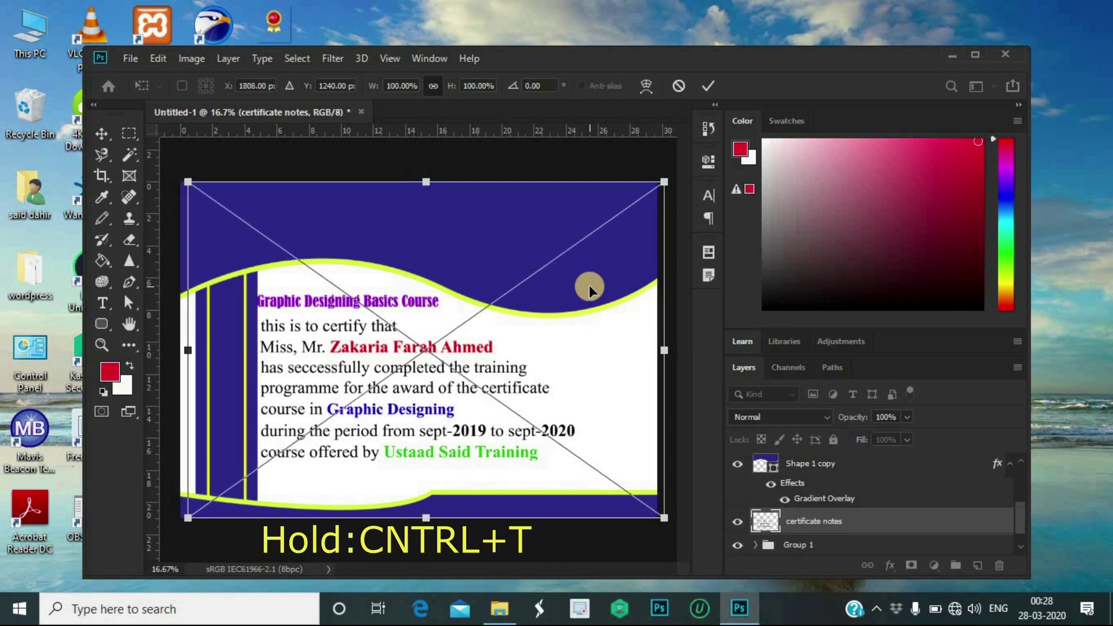
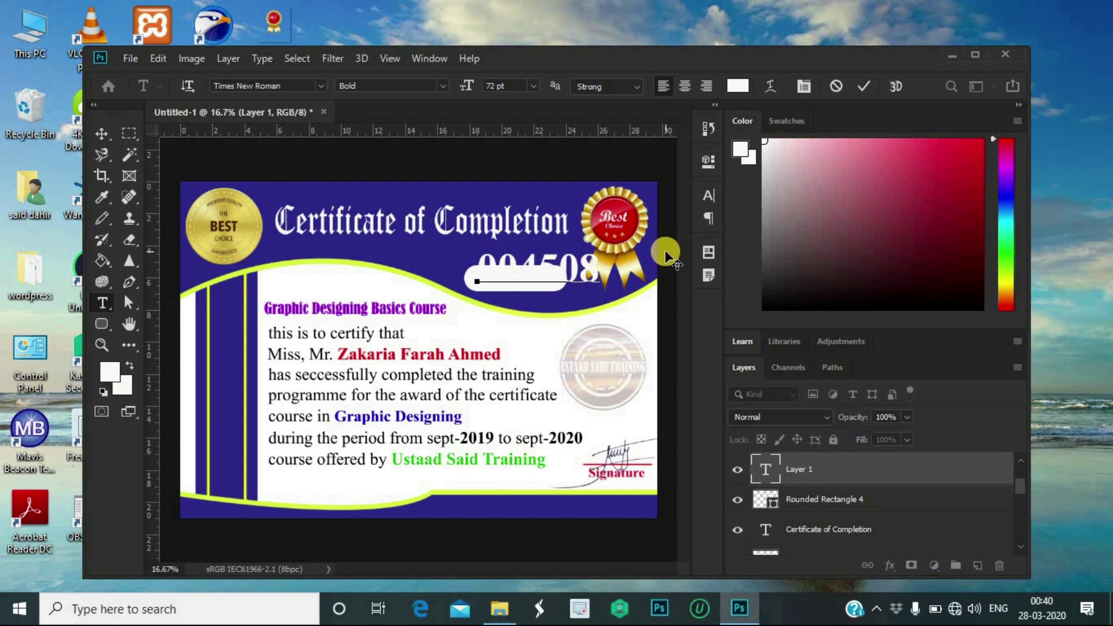
# Finish entering the certificate number with its last two digits and color the whole number black
pyautogui.write('01')
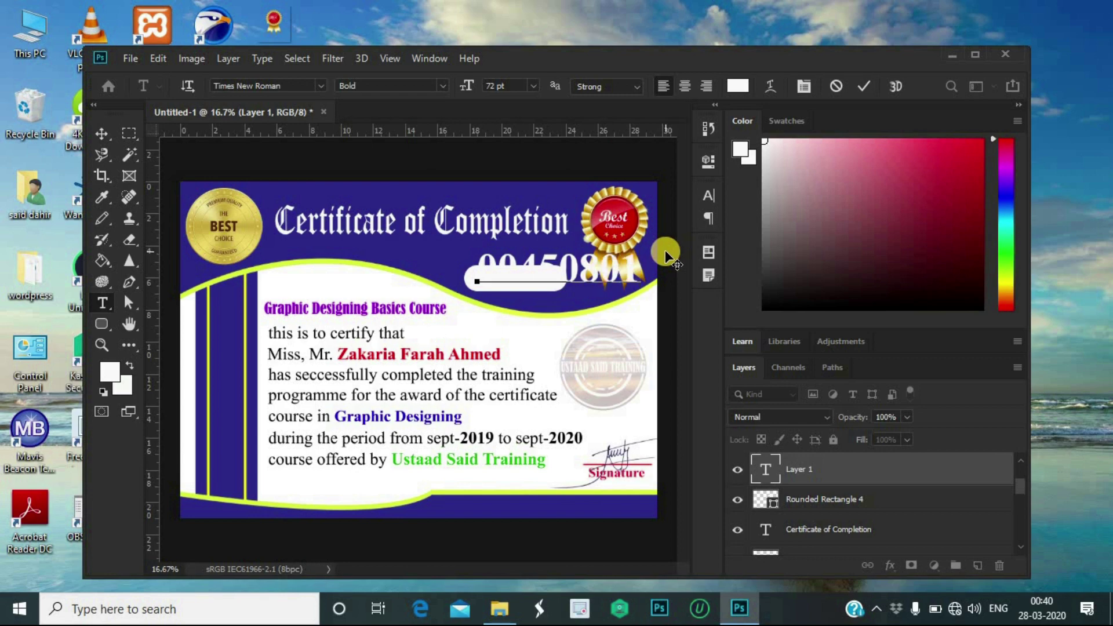
pyautogui.click(737, 85)
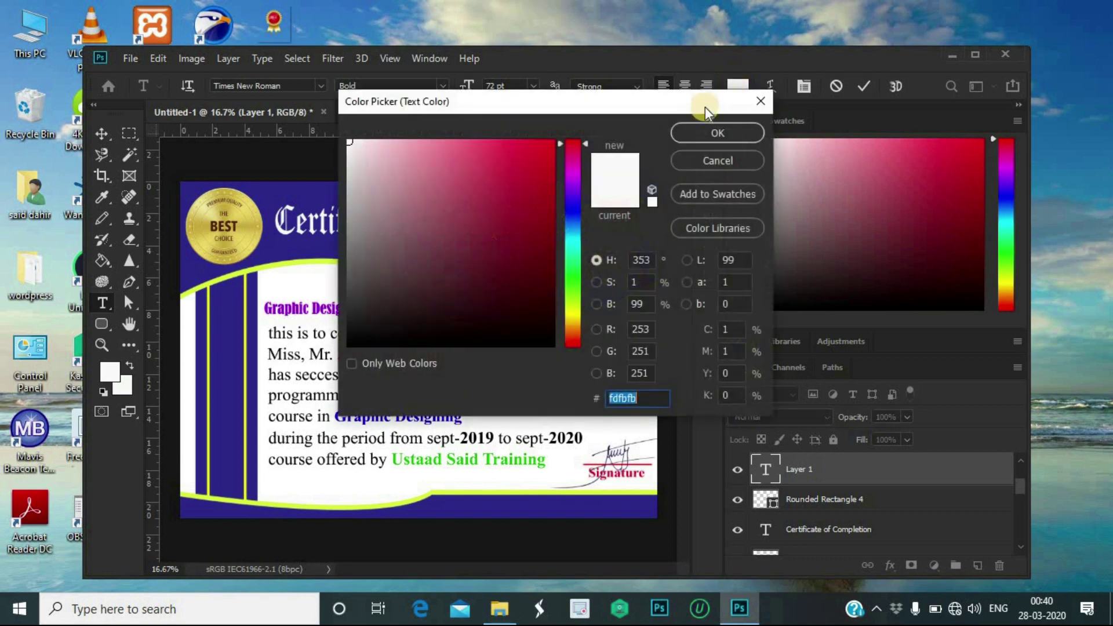
pyautogui.click(760, 102)
pyautogui.moveTo(640, 272); pyautogui.dragTo(419, 68)
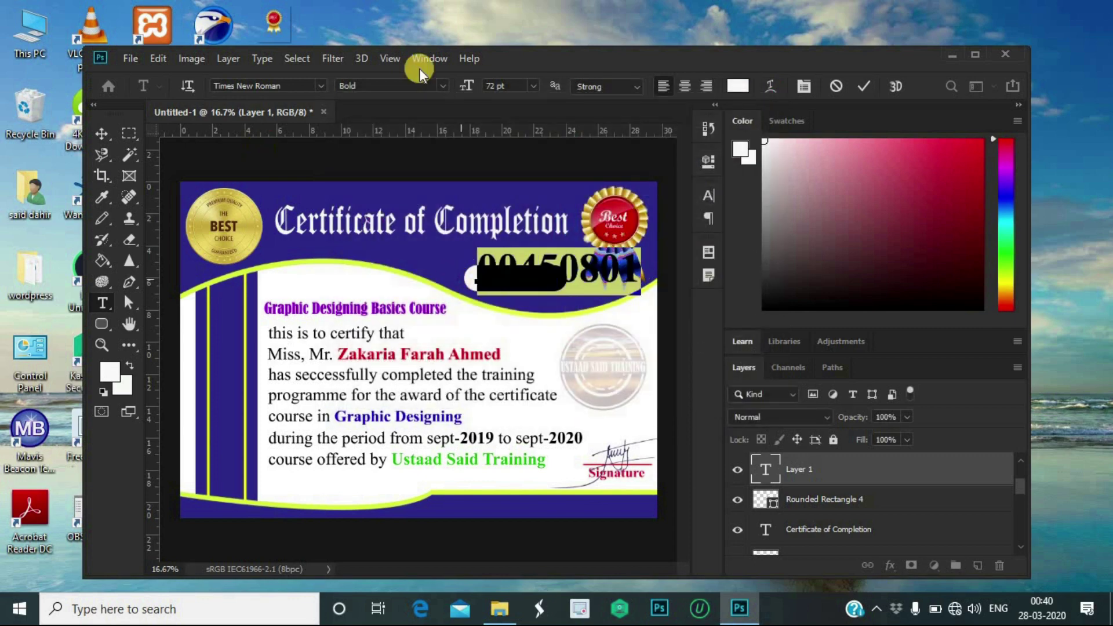
pyautogui.click(735, 86)
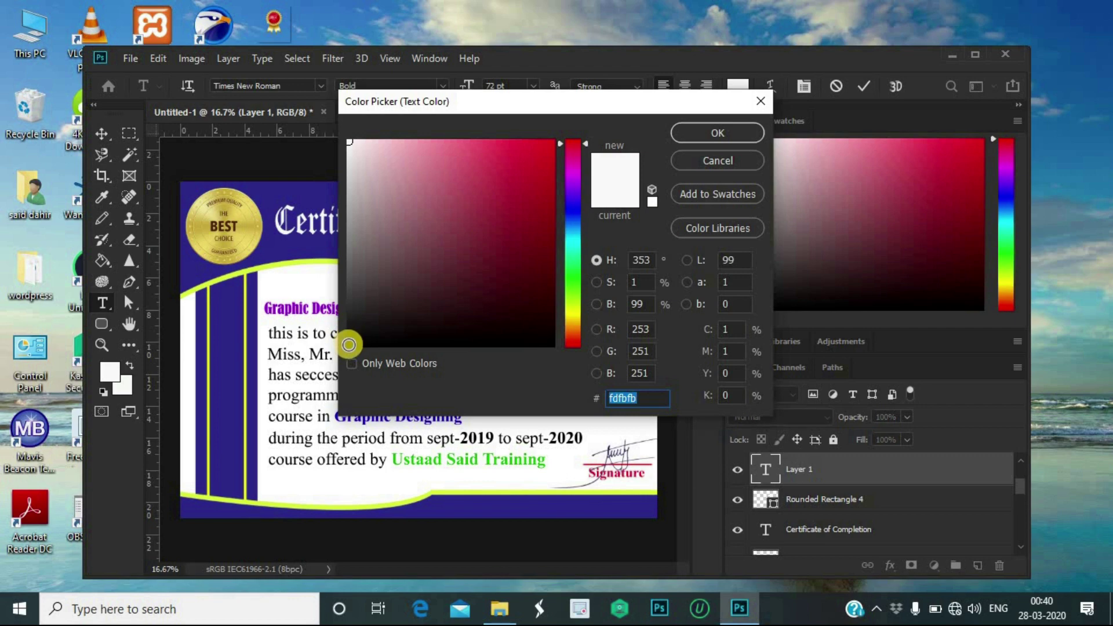
pyautogui.click(350, 345)
pyautogui.click(708, 128)
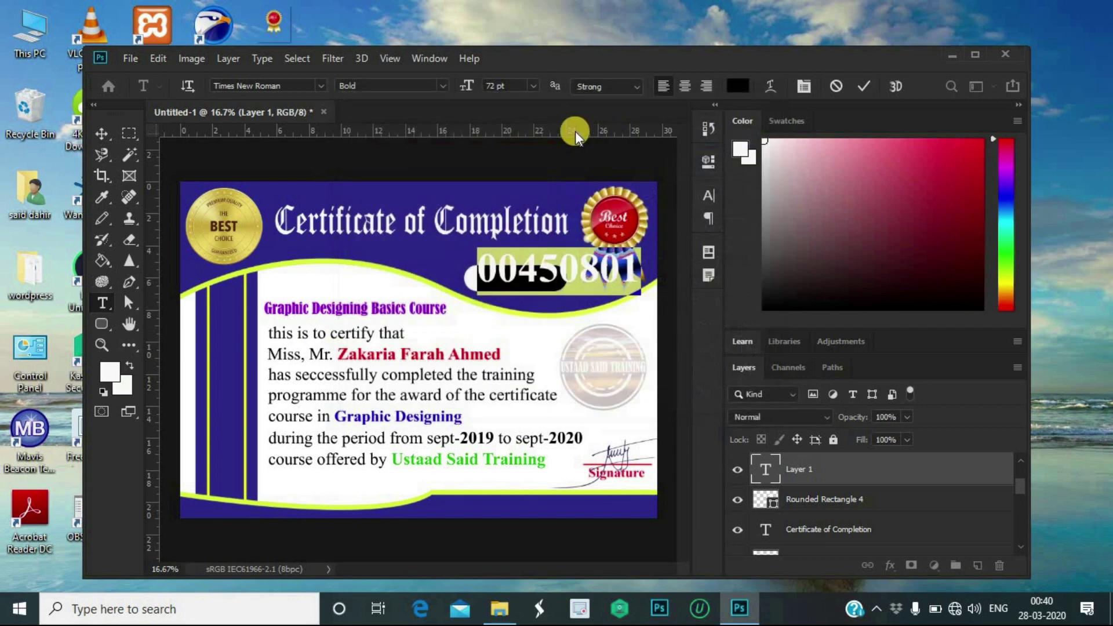
# Set the certificate number's font size to 30 pt and commit the text
pyautogui.click(534, 84)
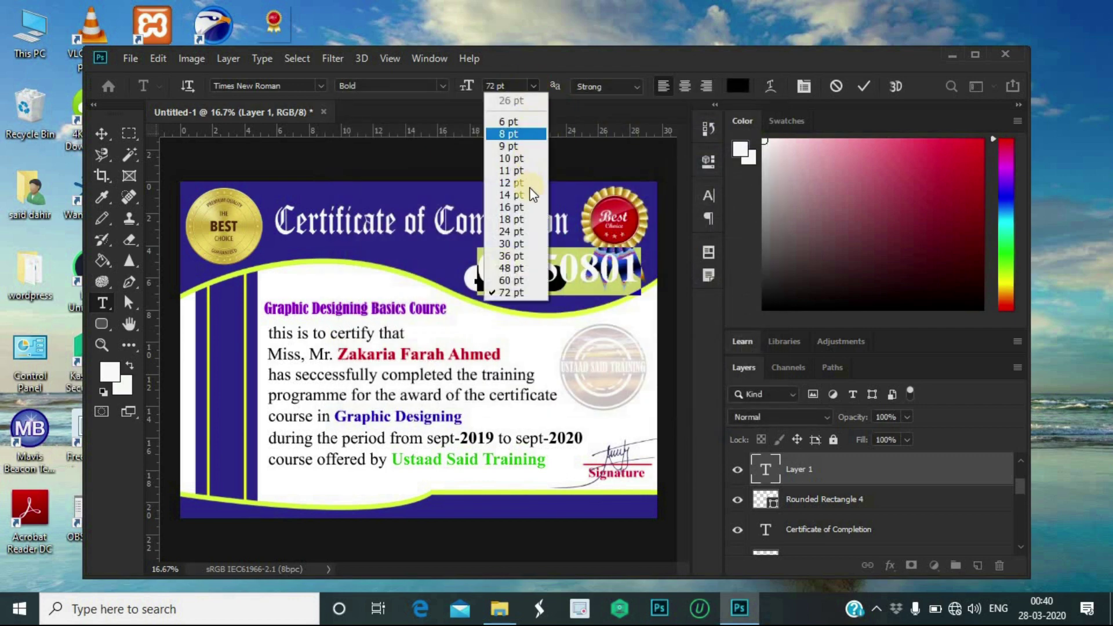
pyautogui.click(524, 244)
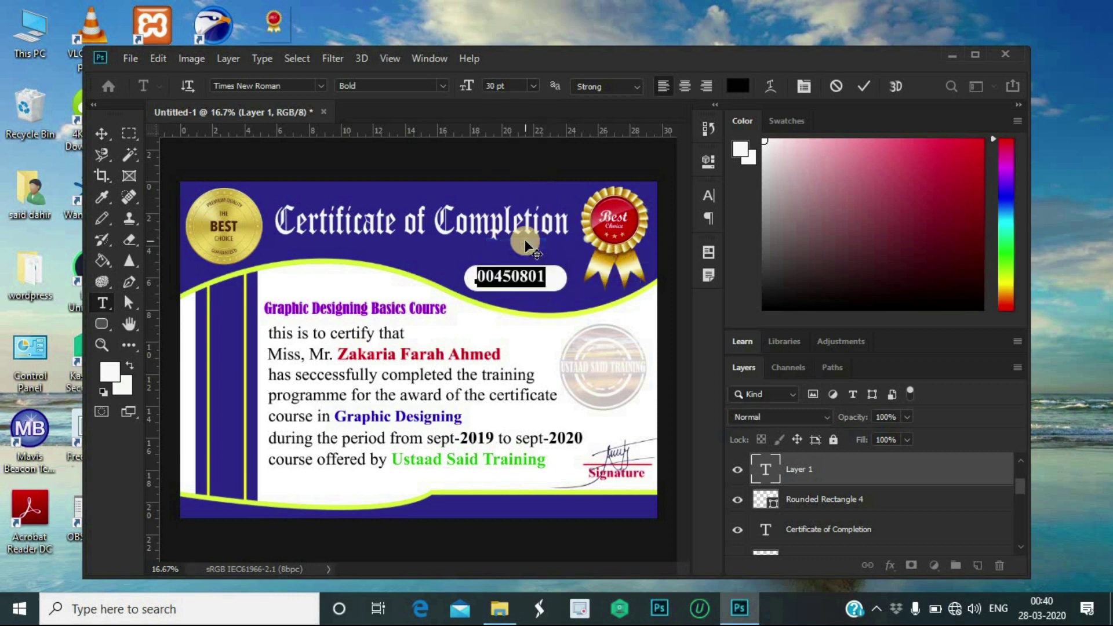
pyautogui.click(861, 86)
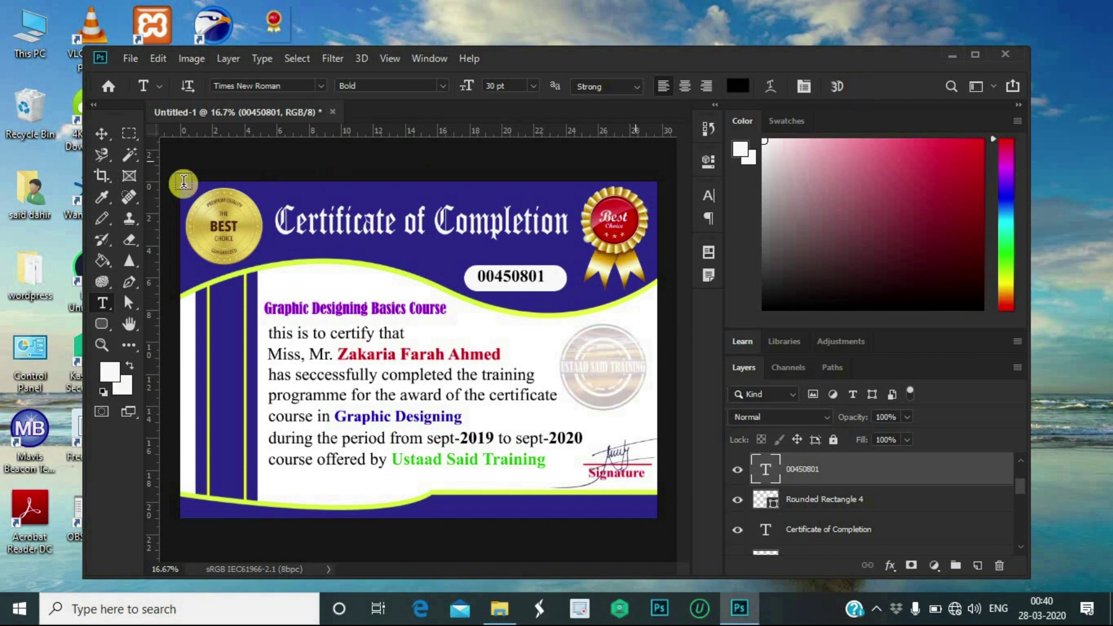
# Nudge the certificate number slightly right and down inside the white rounded rectangle
pyautogui.click(97, 131)
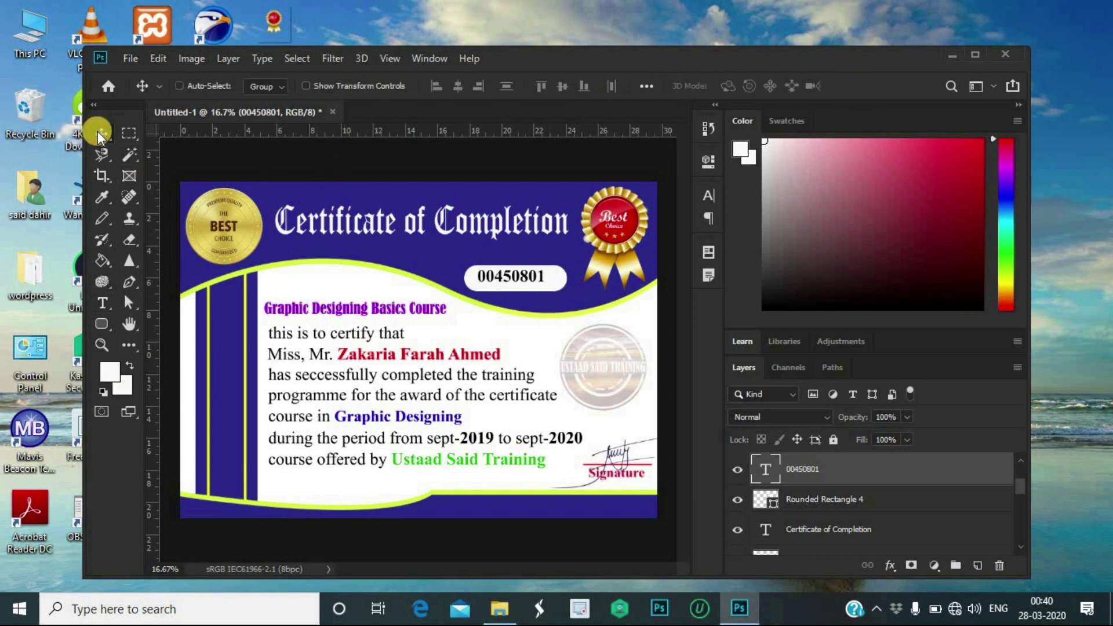
pyautogui.press('Right')
pyautogui.press('Right')
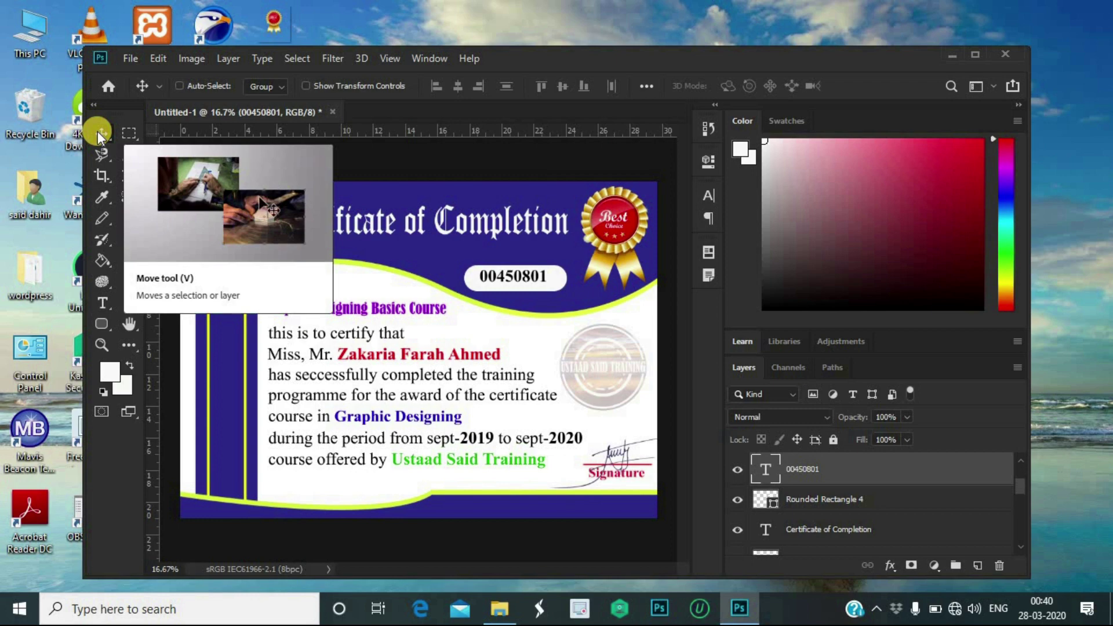
pyautogui.press('Down')
pyautogui.press('Down')
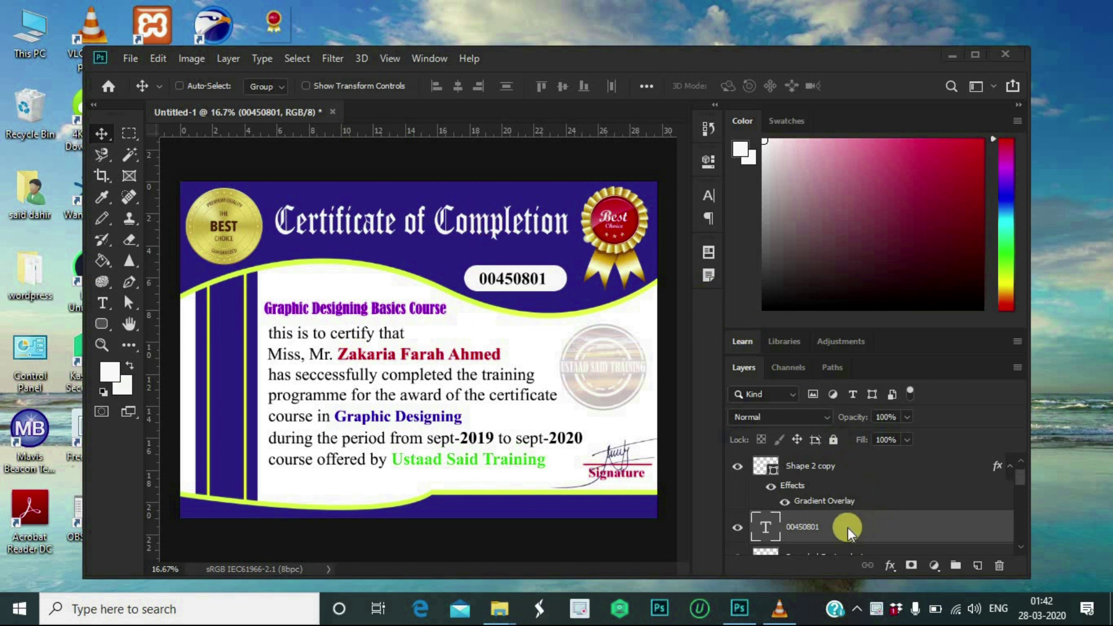
# Enable a Gradient Overlay on the header wave's Shape 1 layer and show the overlay's settings
pyautogui.scroll(-1, 848, 528)
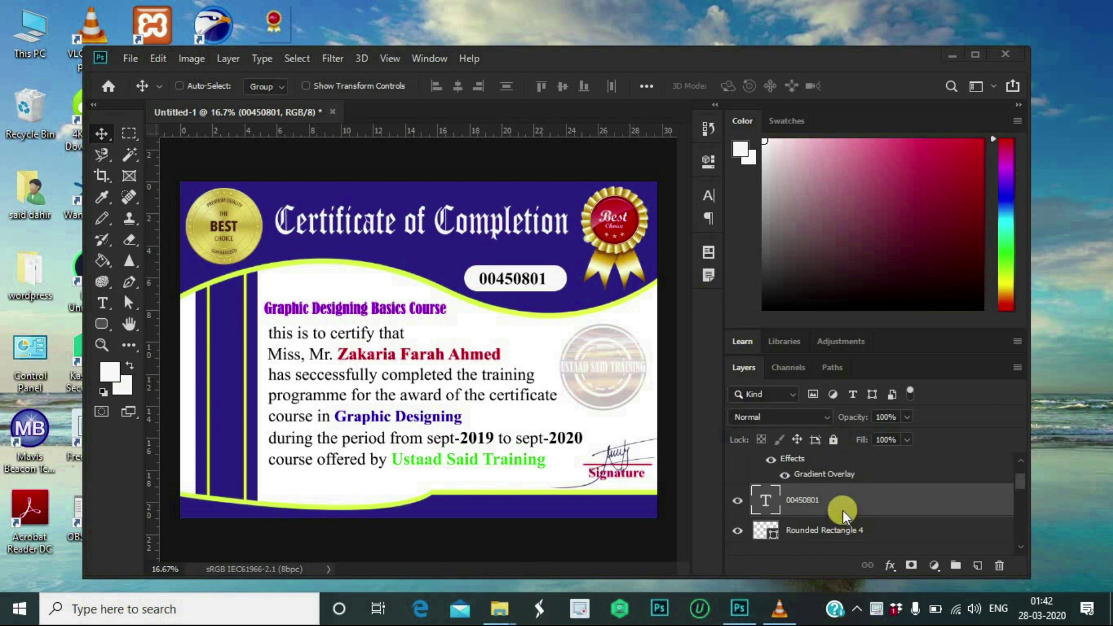
pyautogui.scroll(-1, 843, 506)
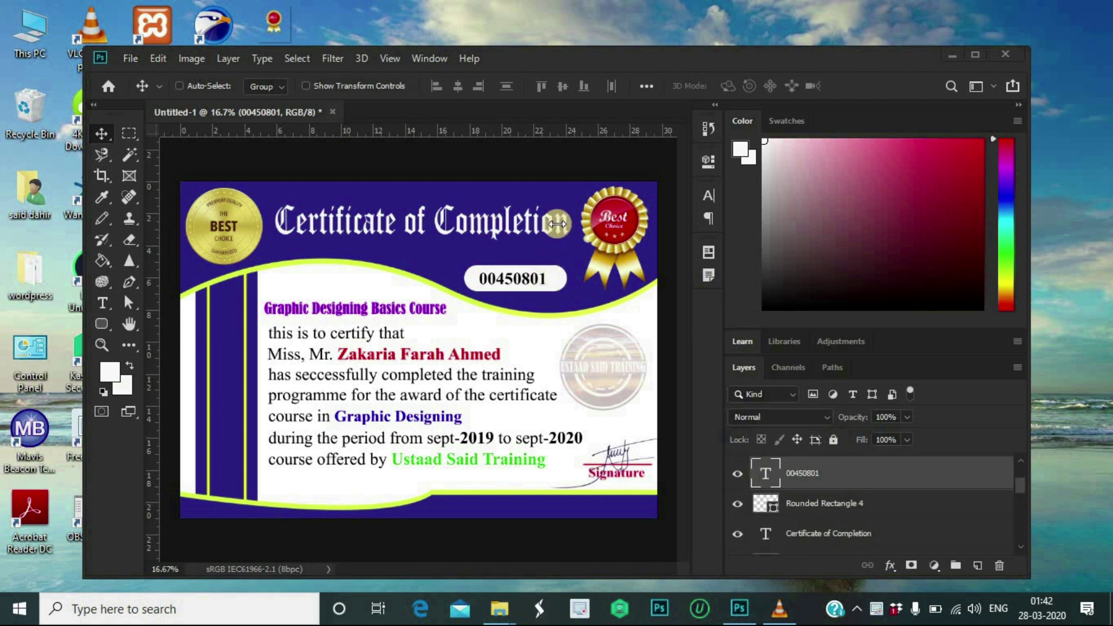
pyautogui.scroll(-1, 855, 505)
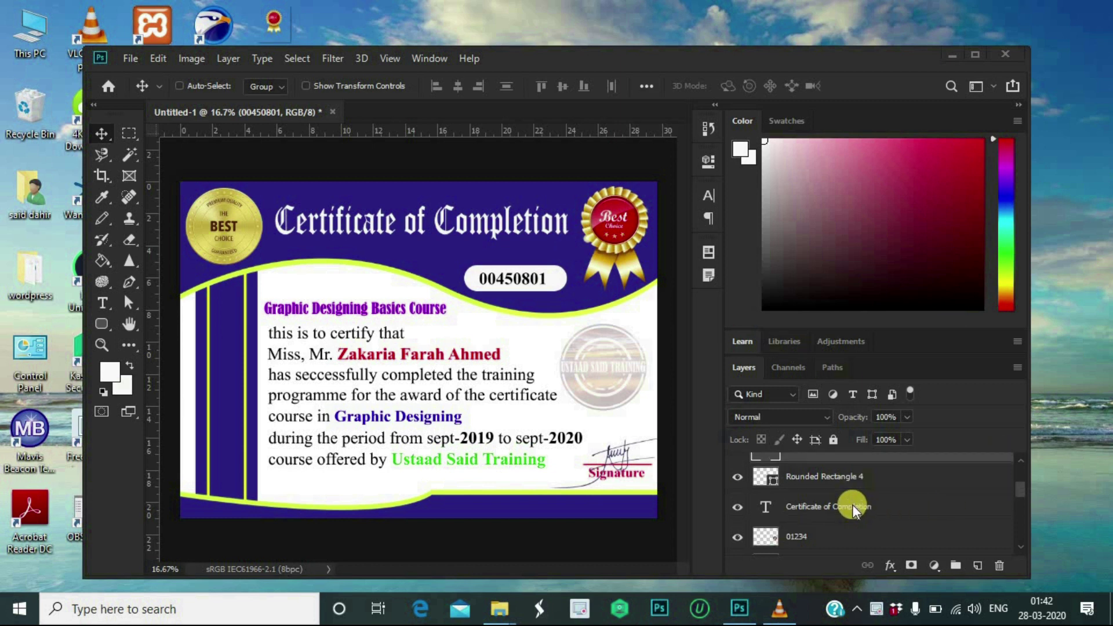
pyautogui.scroll(-4, 851, 506)
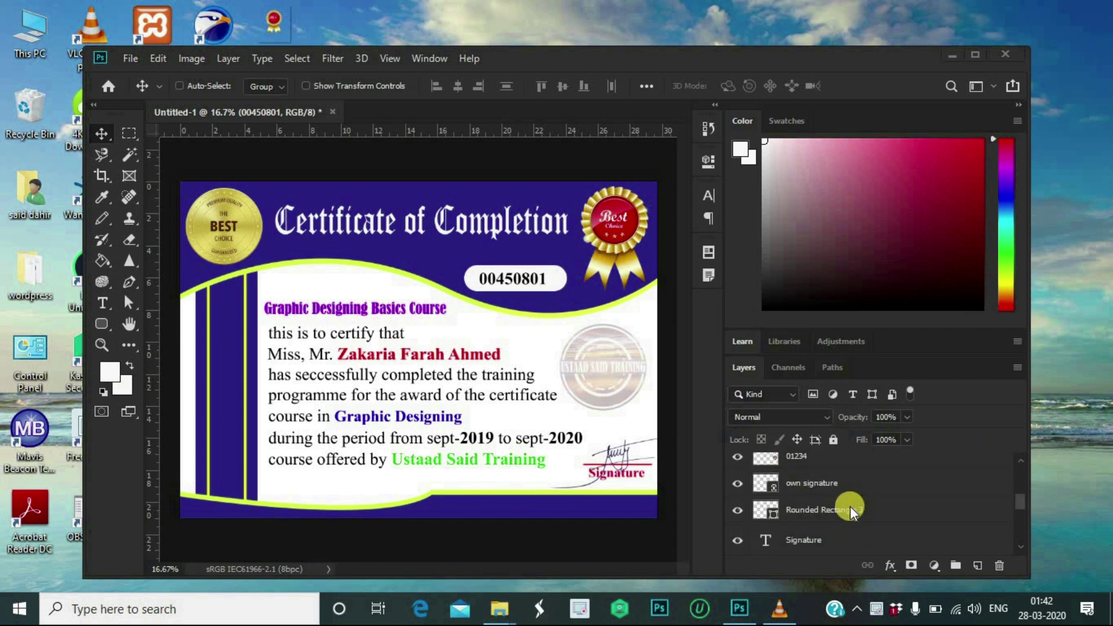
pyautogui.scroll(-1, 850, 514)
pyautogui.scroll(2, 850, 514)
pyautogui.scroll(2, 788, 486)
pyautogui.scroll(-6, 882, 528)
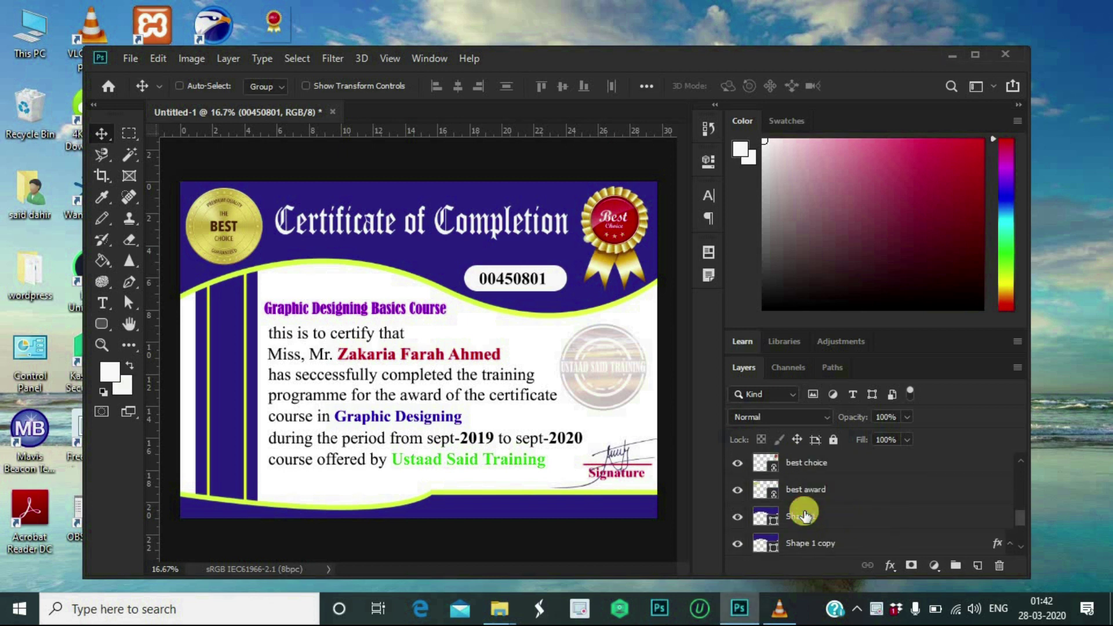
pyautogui.click(838, 517)
pyautogui.rightClick(839, 517)
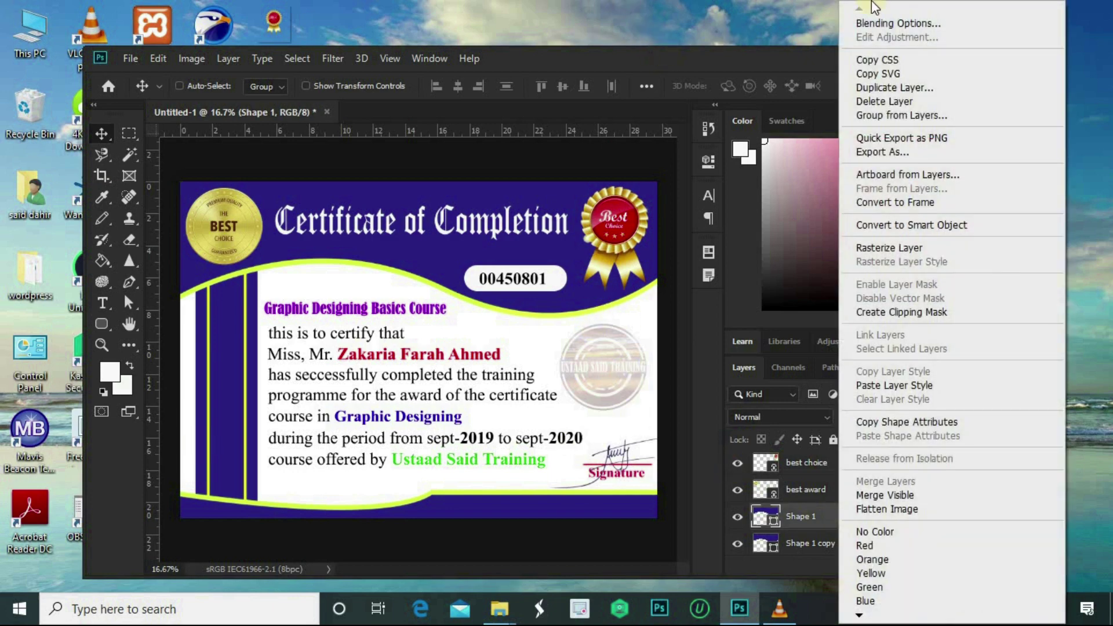
pyautogui.click(890, 23)
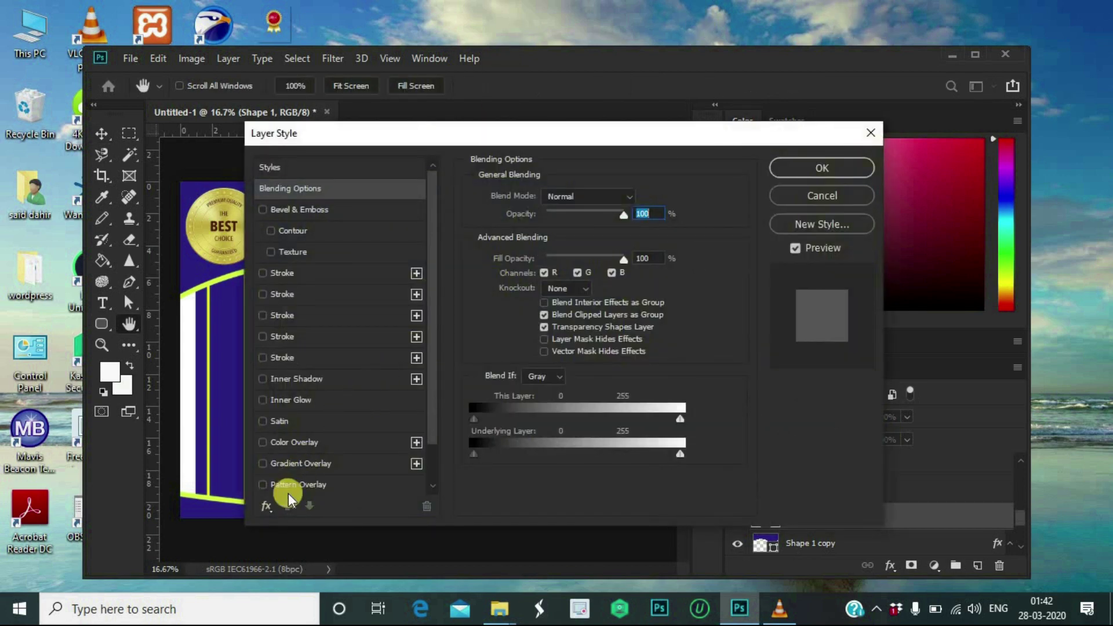
pyautogui.click(262, 463)
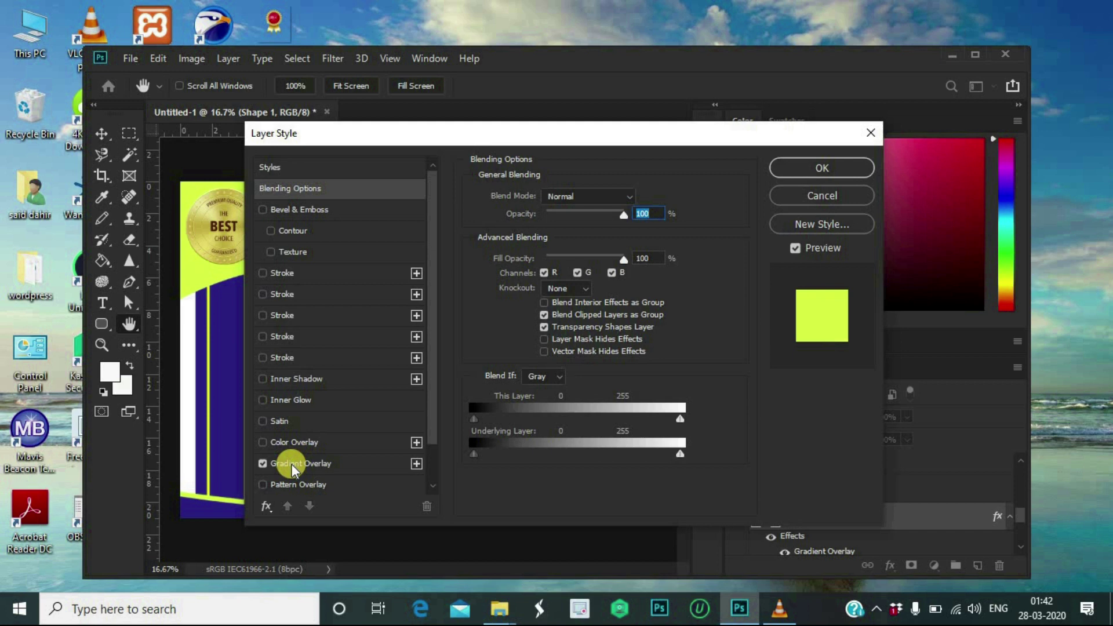
pyautogui.click(291, 464)
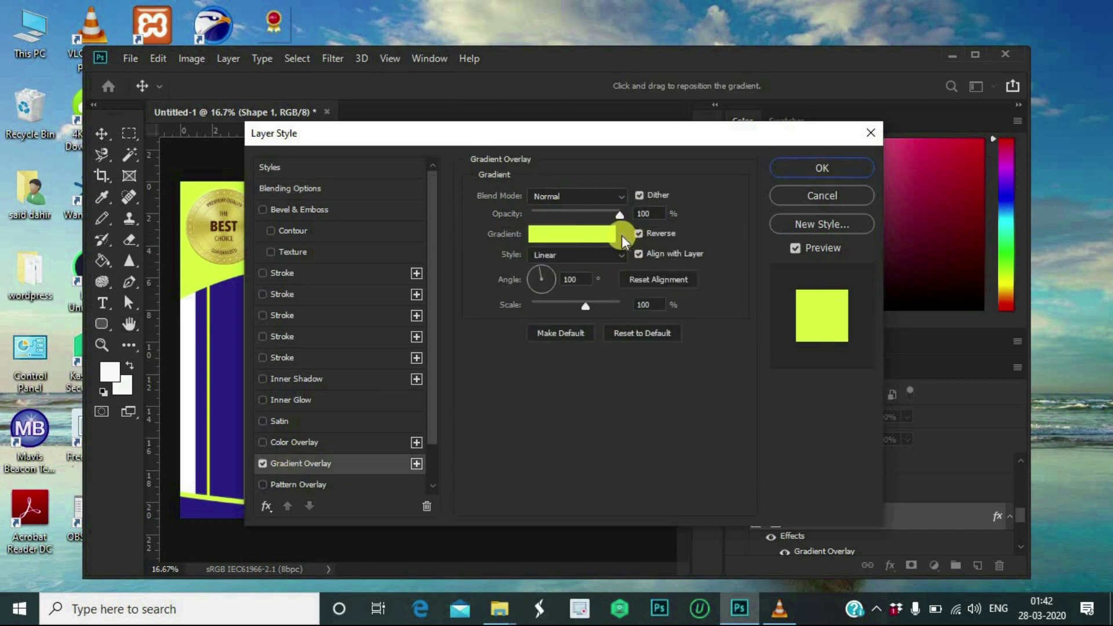
# Replace the available gradients for the header wave's Gradient Overlay with the Color Harmonies 1 set
pyautogui.moveTo(387, 133); pyautogui.dragTo(587, 159)
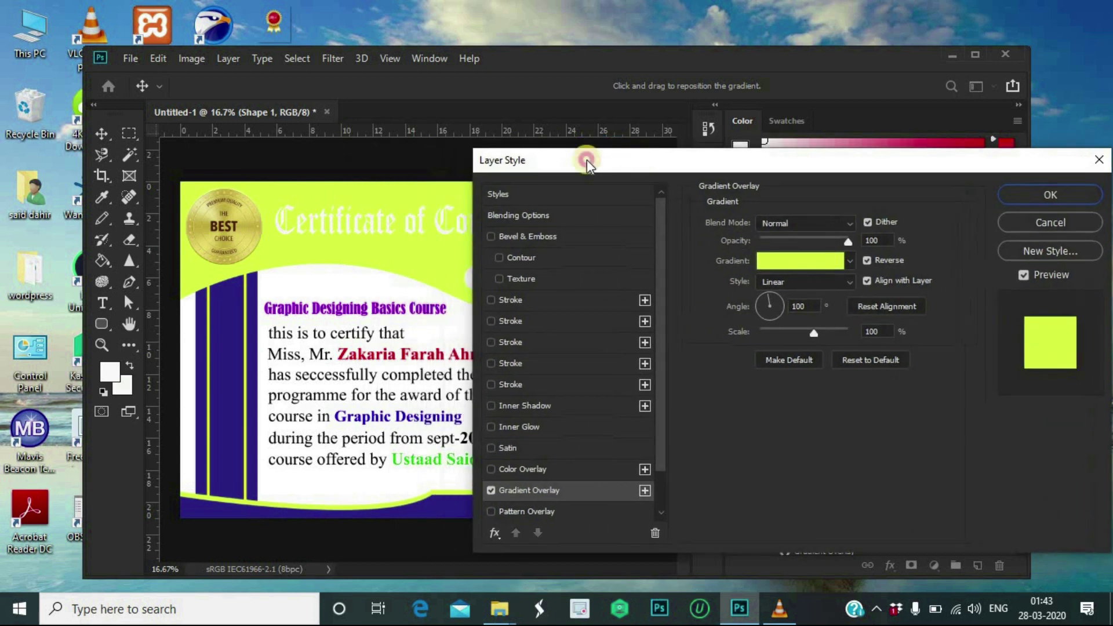
pyautogui.click(850, 260)
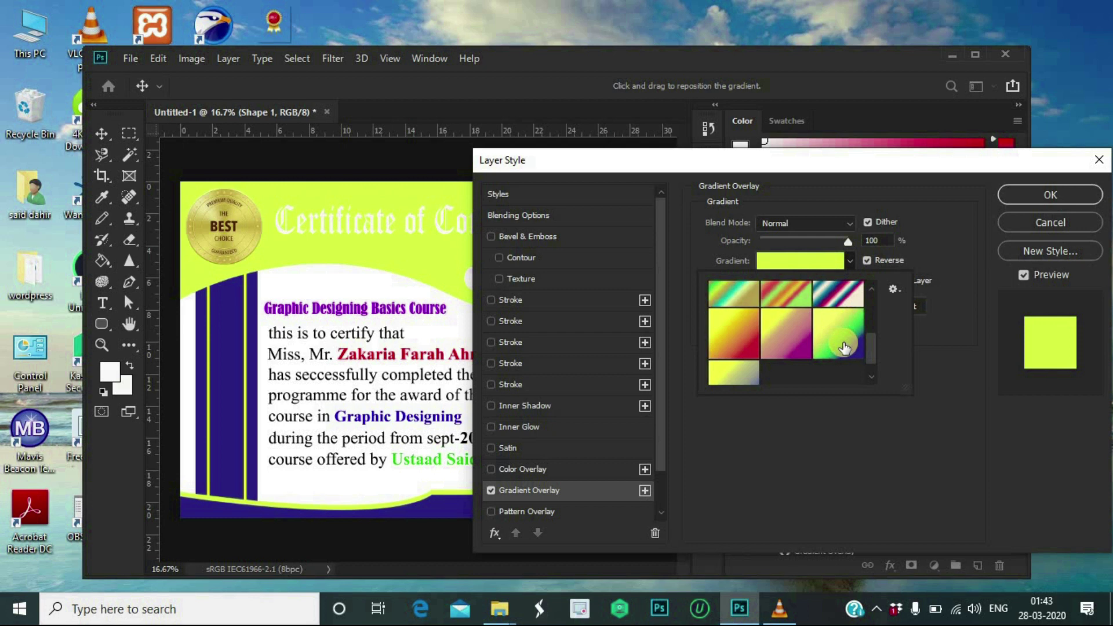
pyautogui.scroll(2, 844, 348)
pyautogui.scroll(4, 844, 348)
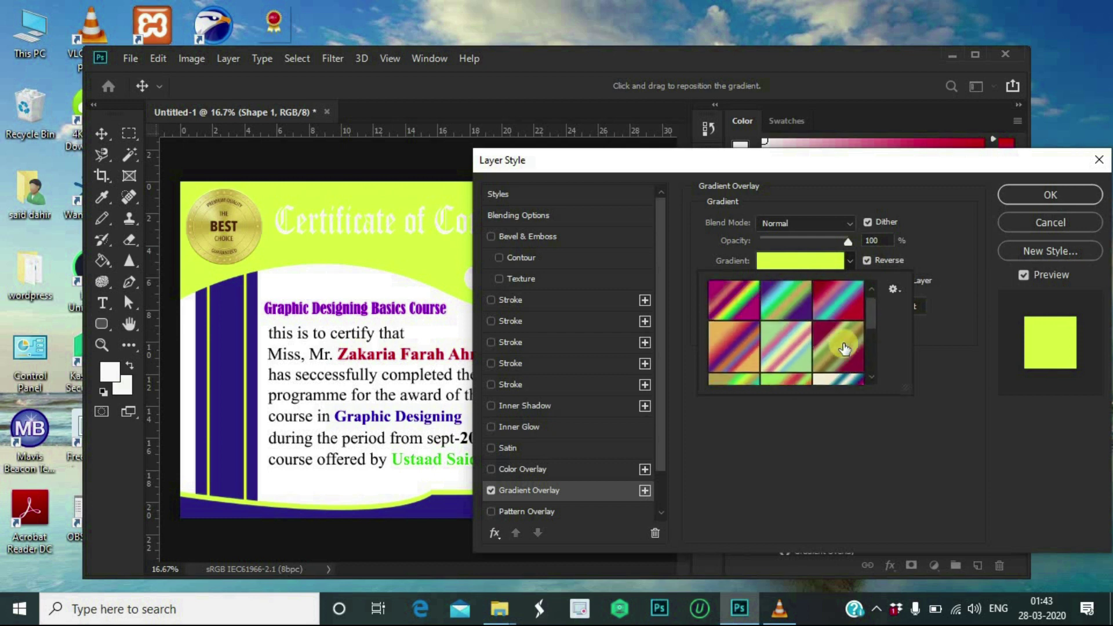
pyautogui.scroll(1, 844, 348)
pyautogui.scroll(-1, 845, 347)
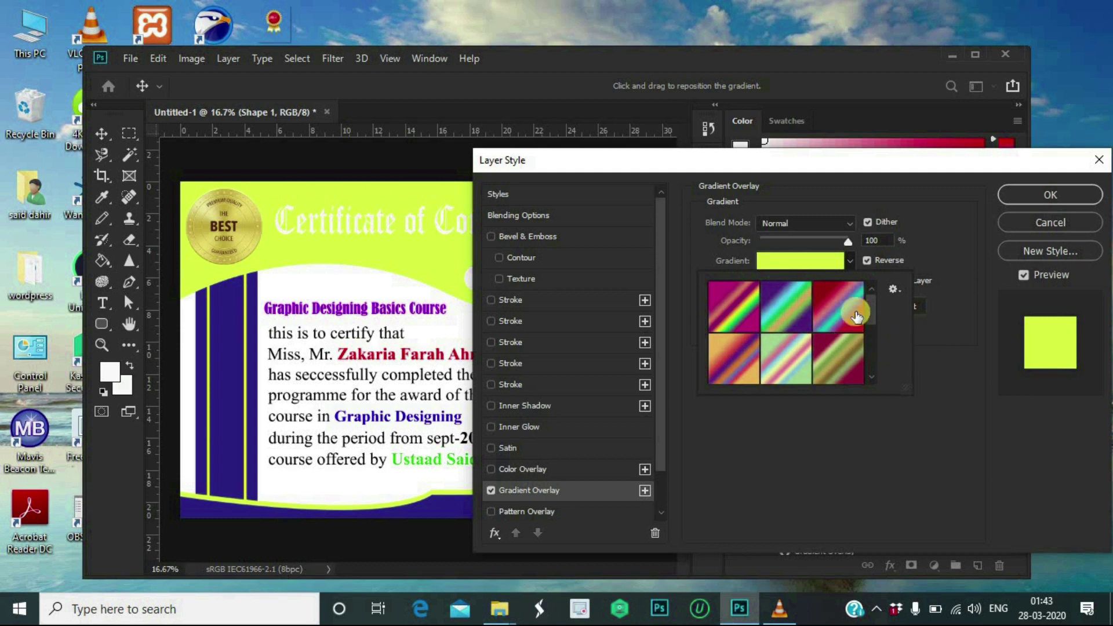
pyautogui.click(902, 294)
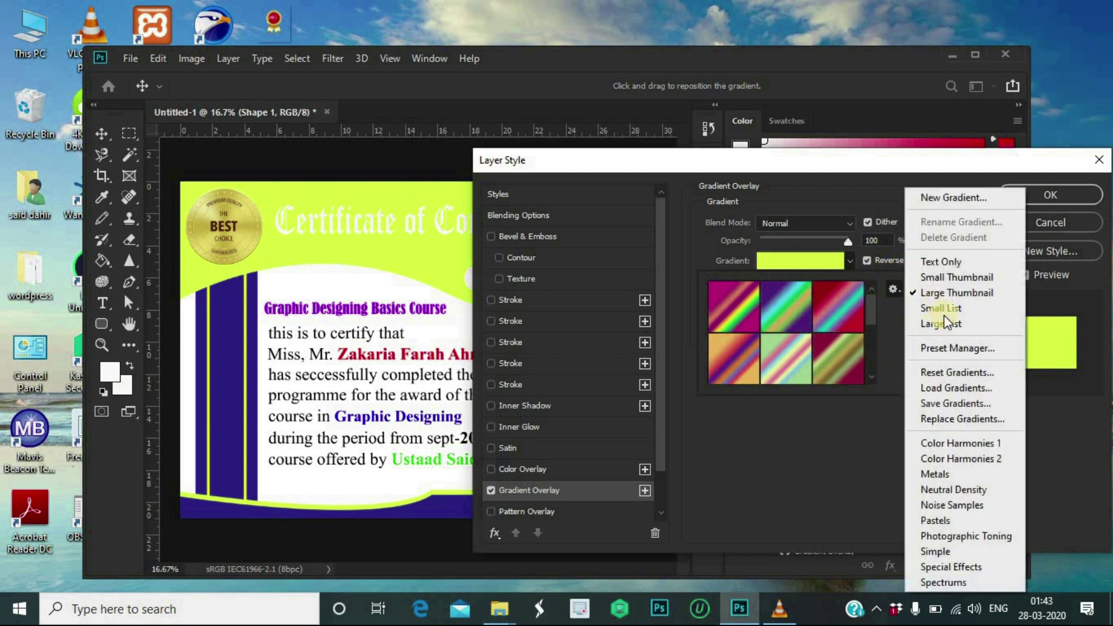
pyautogui.click(980, 444)
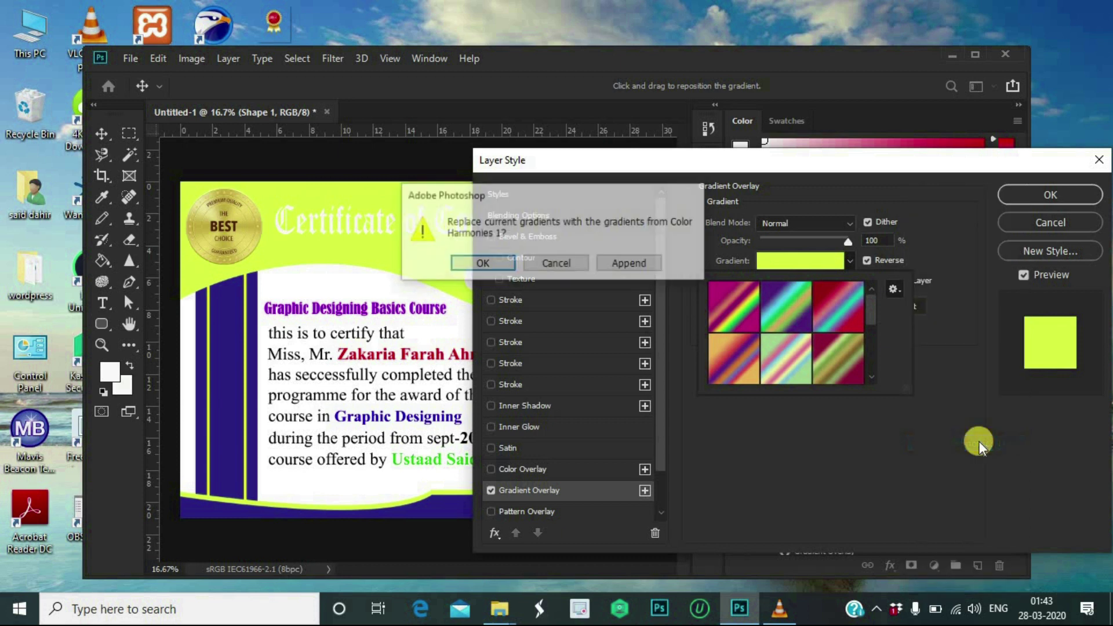
pyautogui.click(481, 263)
# Try the red-to-green gradient from the Color Harmonies 1 set on the header wave and check it against the whole certificate
pyautogui.scroll(-1, 811, 360)
pyautogui.scroll(-2, 811, 361)
pyautogui.scroll(4, 811, 361)
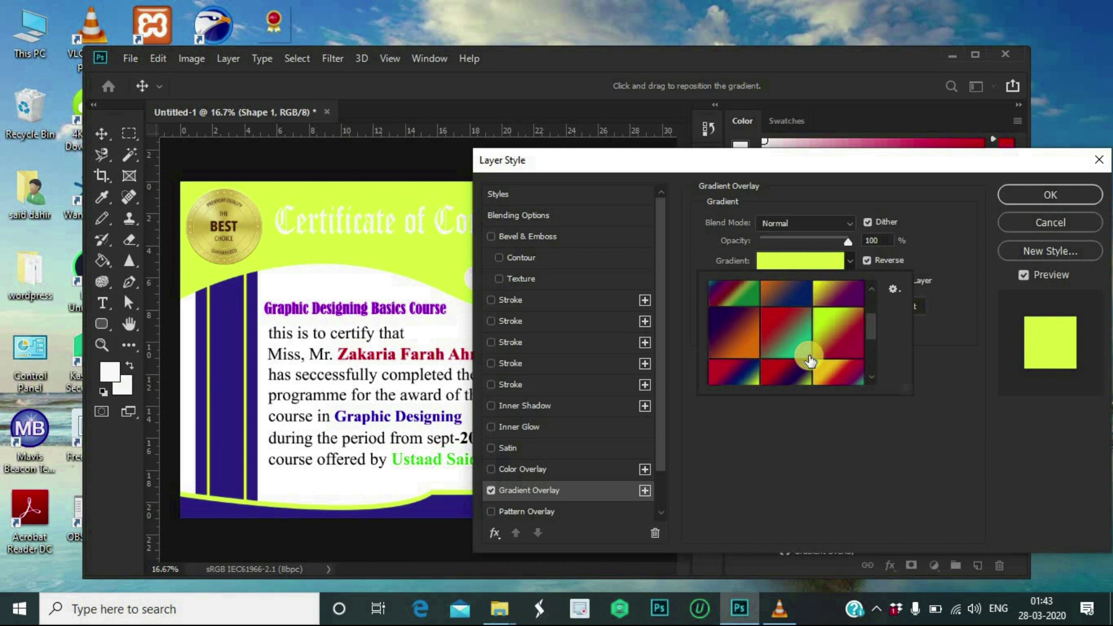
pyautogui.scroll(-1, 810, 360)
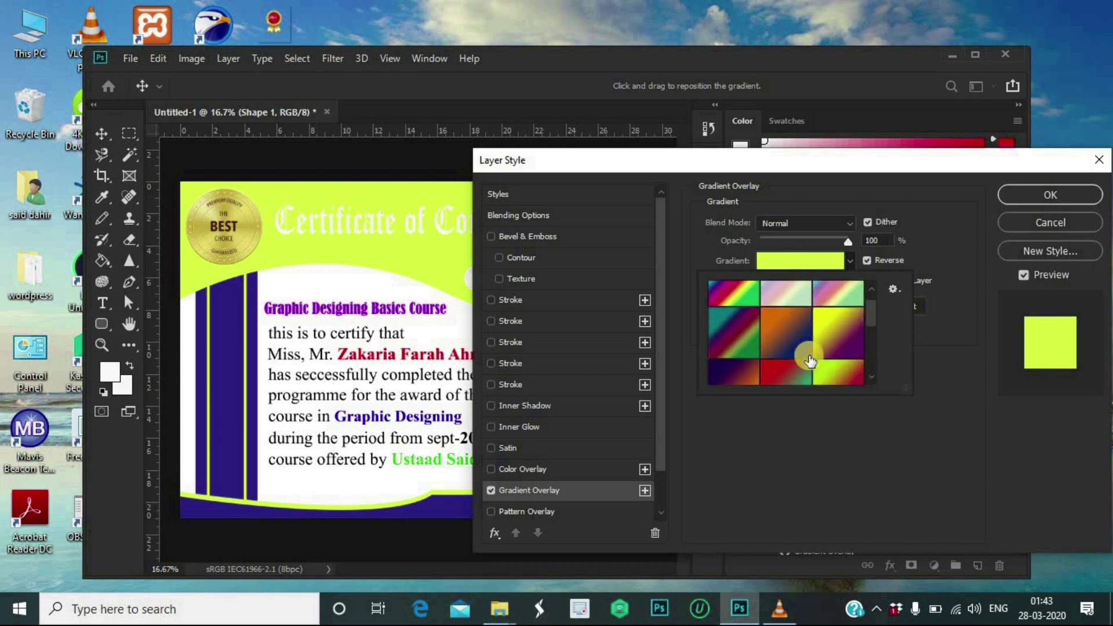
pyautogui.scroll(-3, 810, 361)
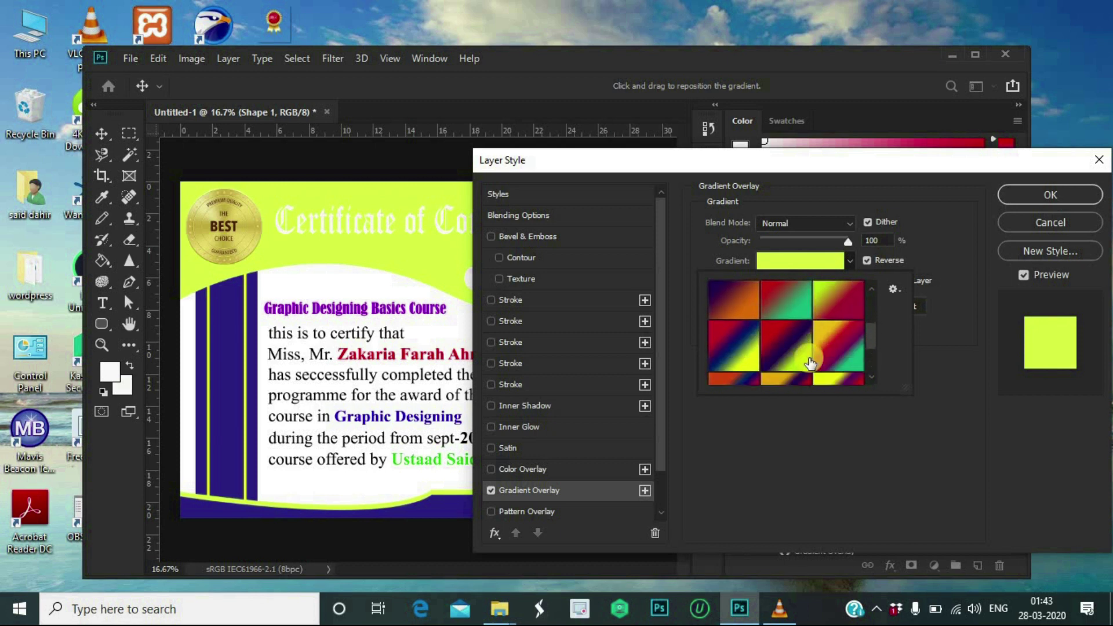
pyautogui.scroll(1, 801, 308)
pyautogui.click(801, 308)
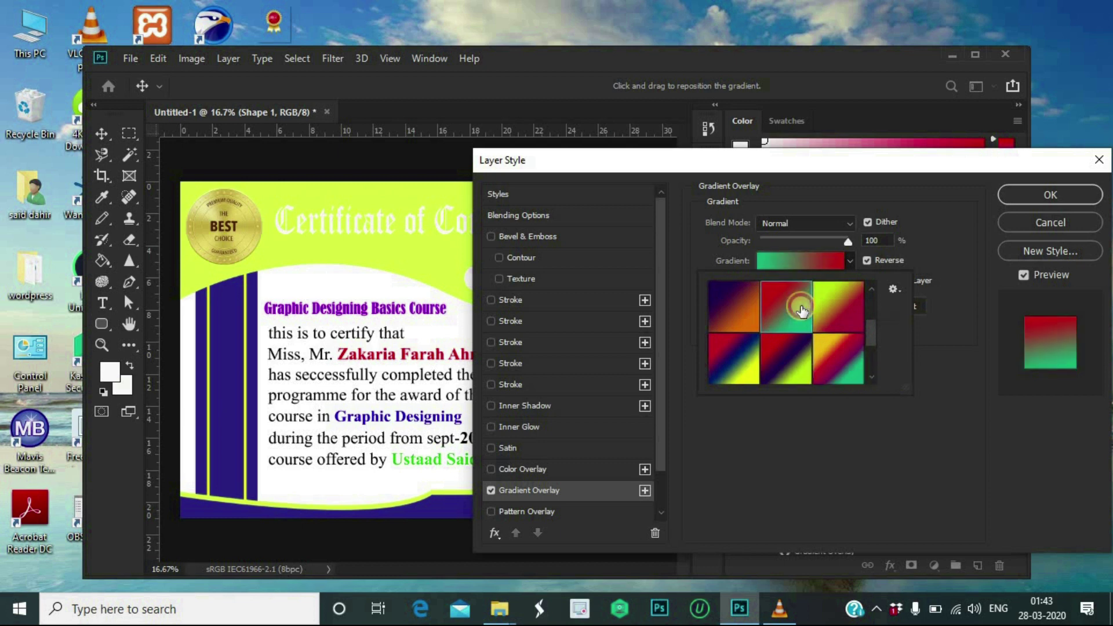
pyautogui.click(625, 160)
pyautogui.moveTo(625, 160); pyautogui.dragTo(922, 176)
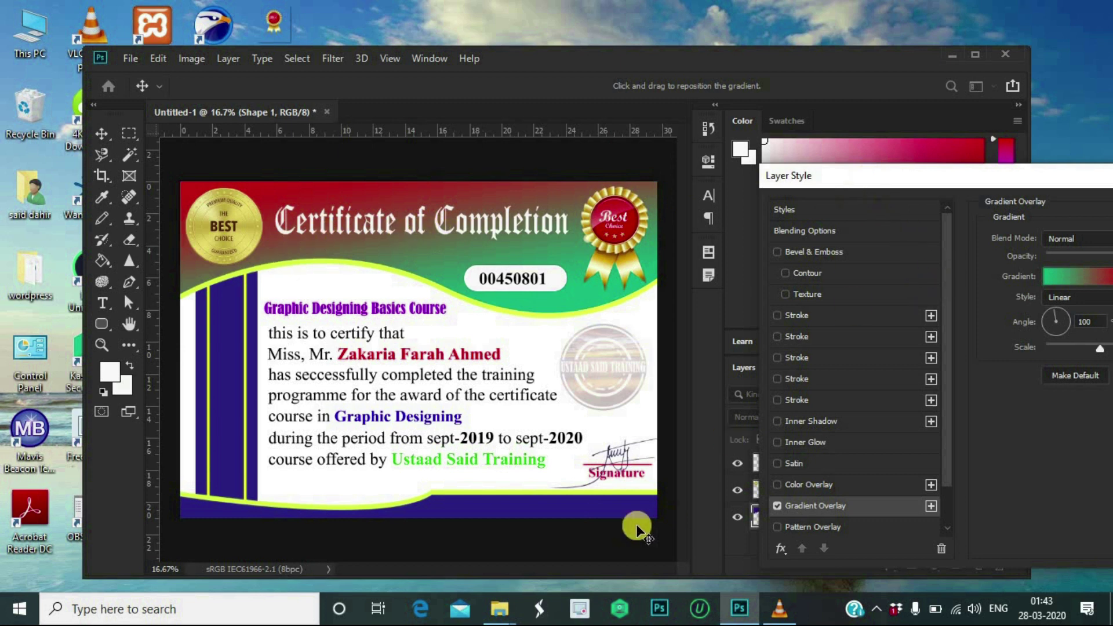
pyautogui.moveTo(966, 181); pyautogui.dragTo(620, 185)
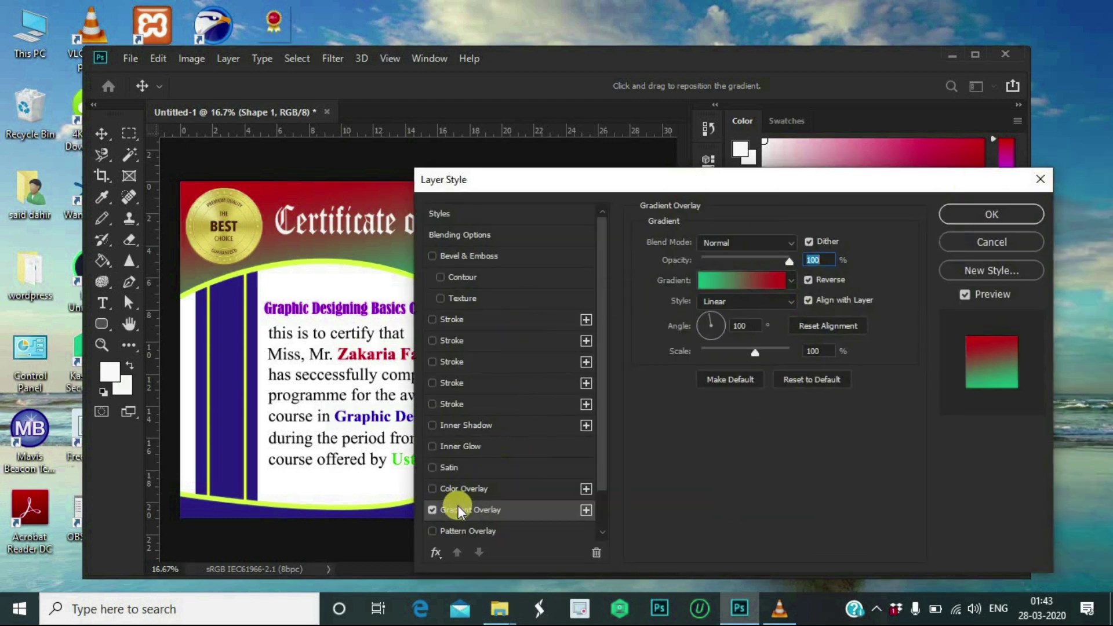
# Turn off the header wave's Gradient Overlay, then try a dark blue Color Overlay and turn it off too
pyautogui.click(432, 510)
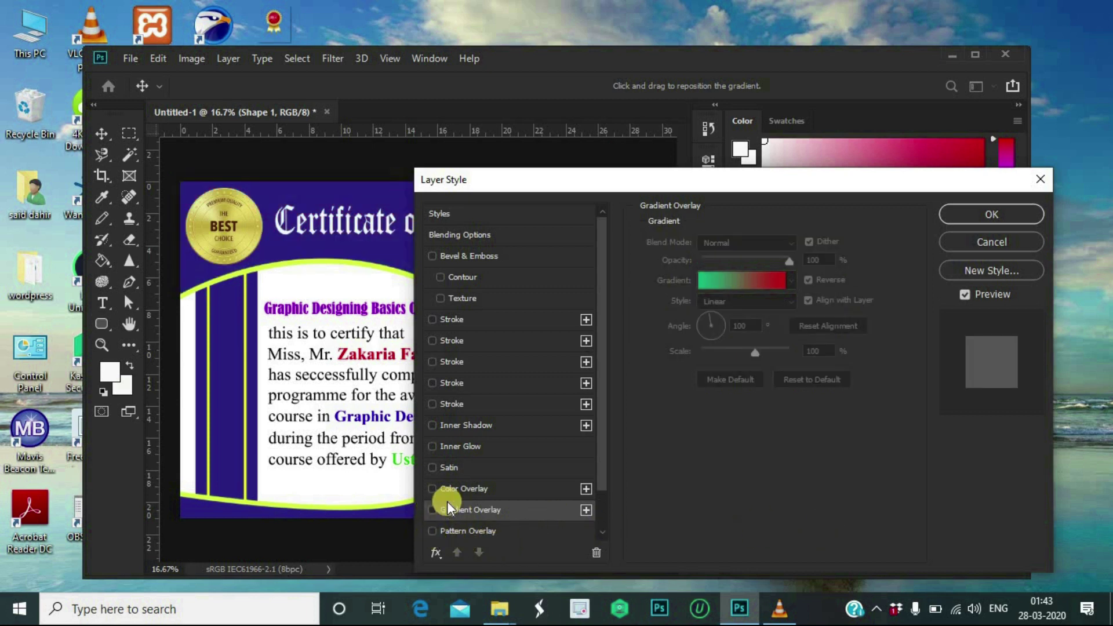
pyautogui.click(459, 488)
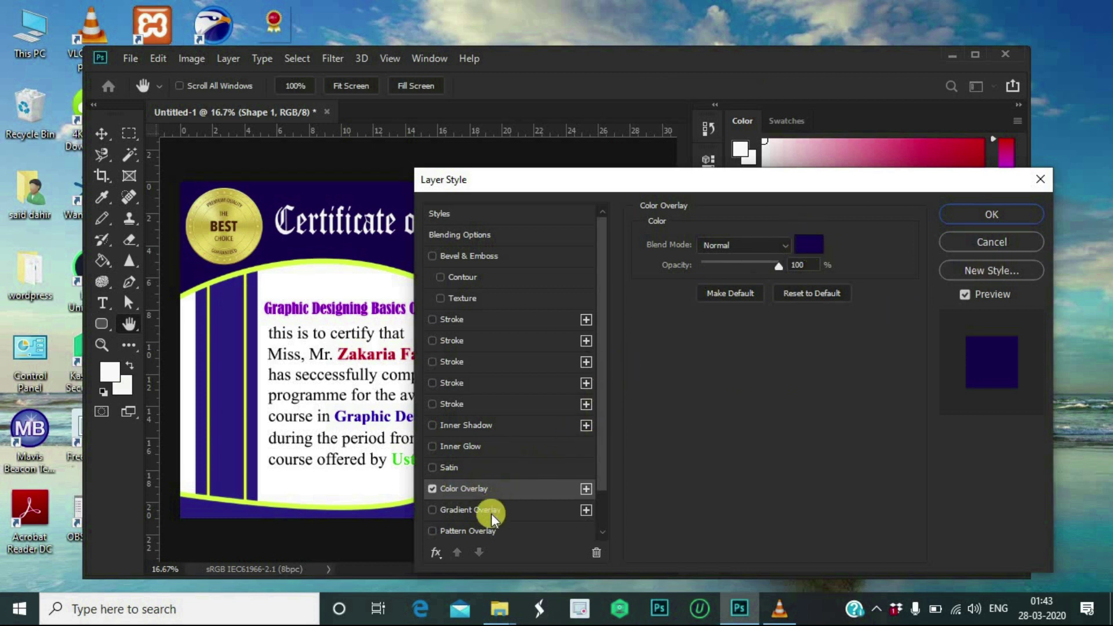
pyautogui.click(432, 489)
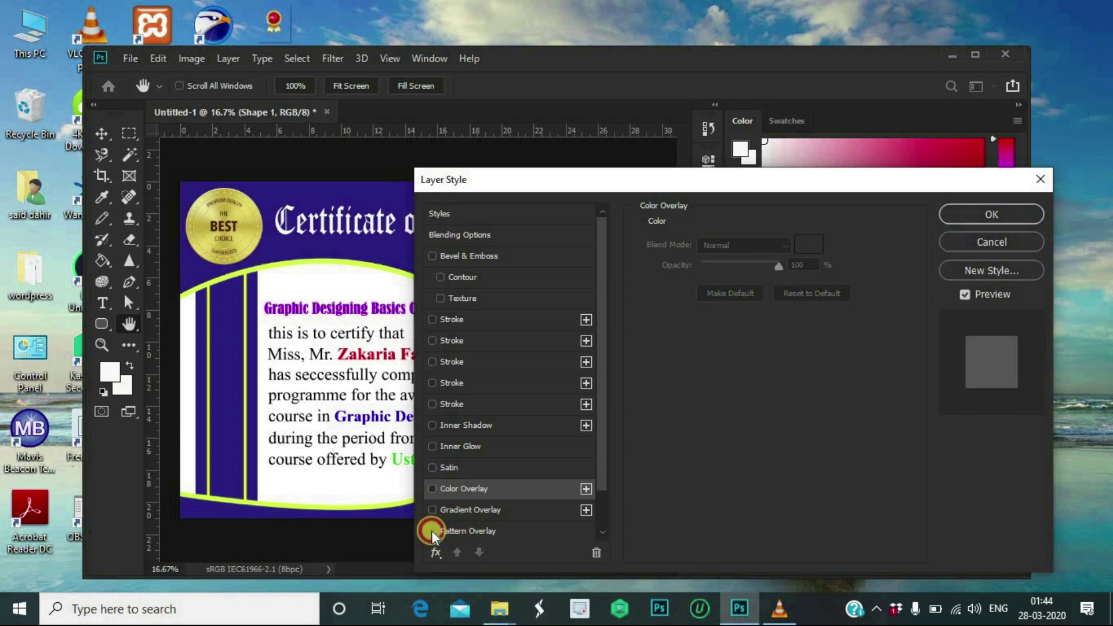
# Enable a Pattern Overlay on the header wave and set its blend mode to Normal
pyautogui.click(471, 530)
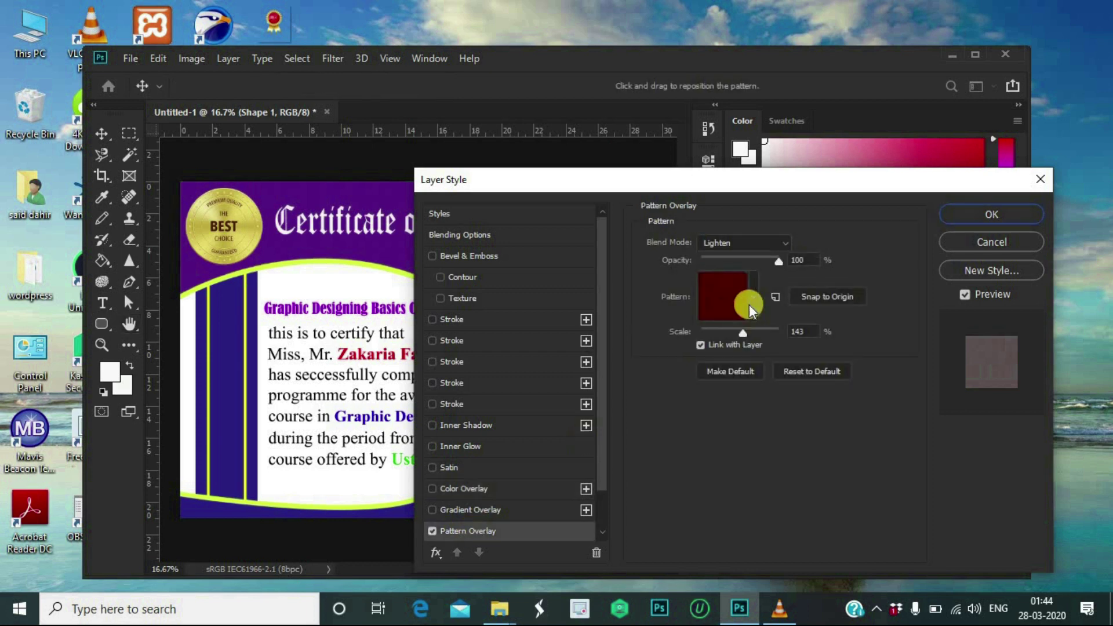
pyautogui.click(754, 298)
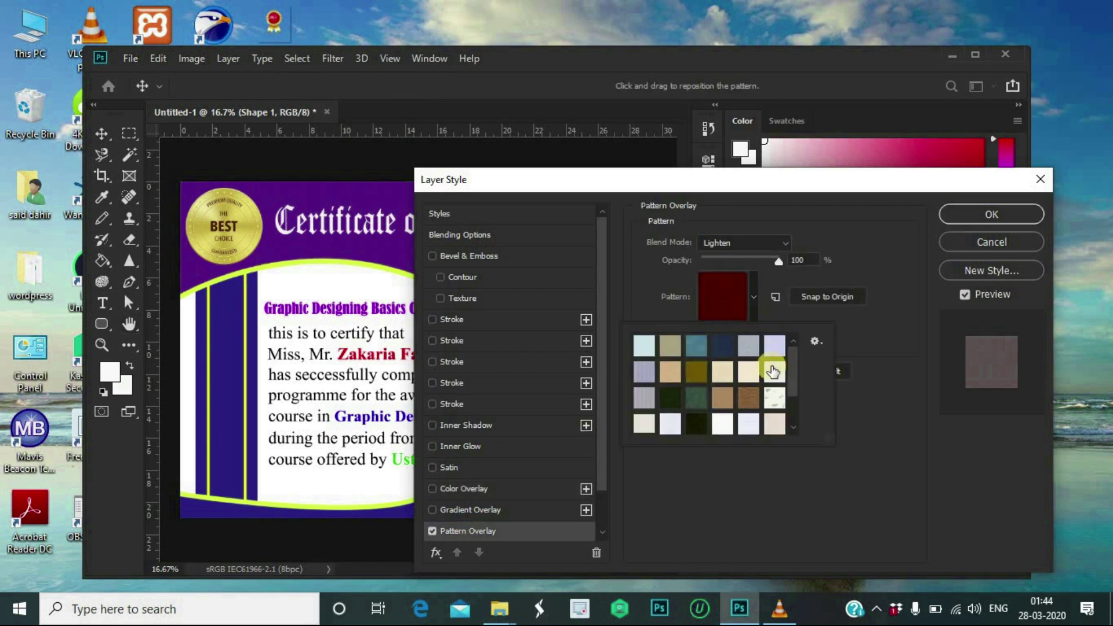
pyautogui.moveTo(721, 188); pyautogui.dragTo(869, 177)
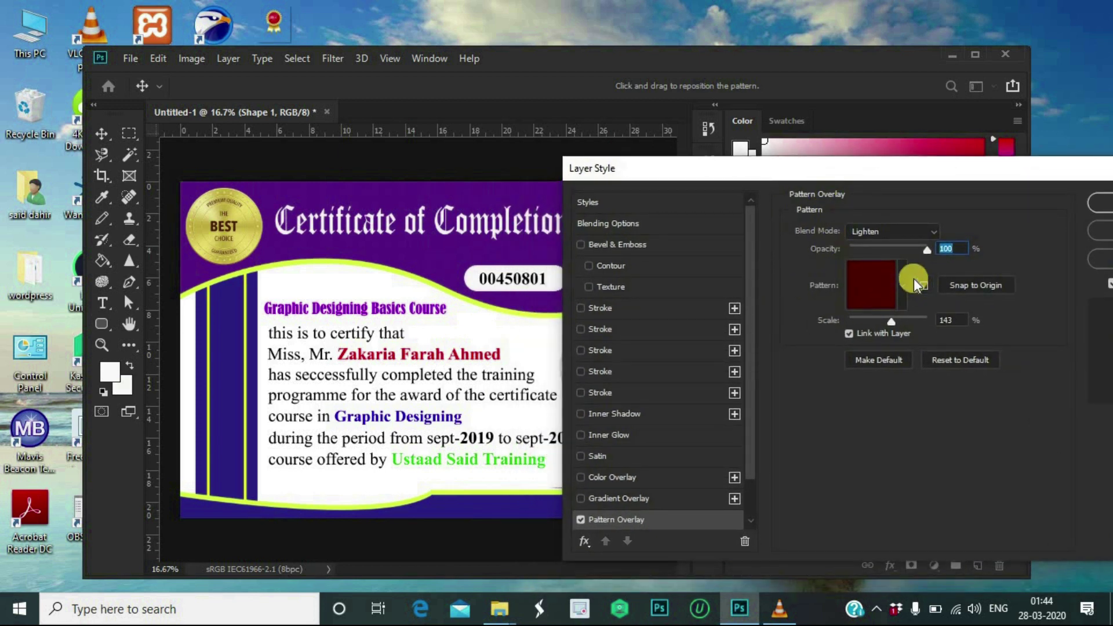
pyautogui.click(927, 230)
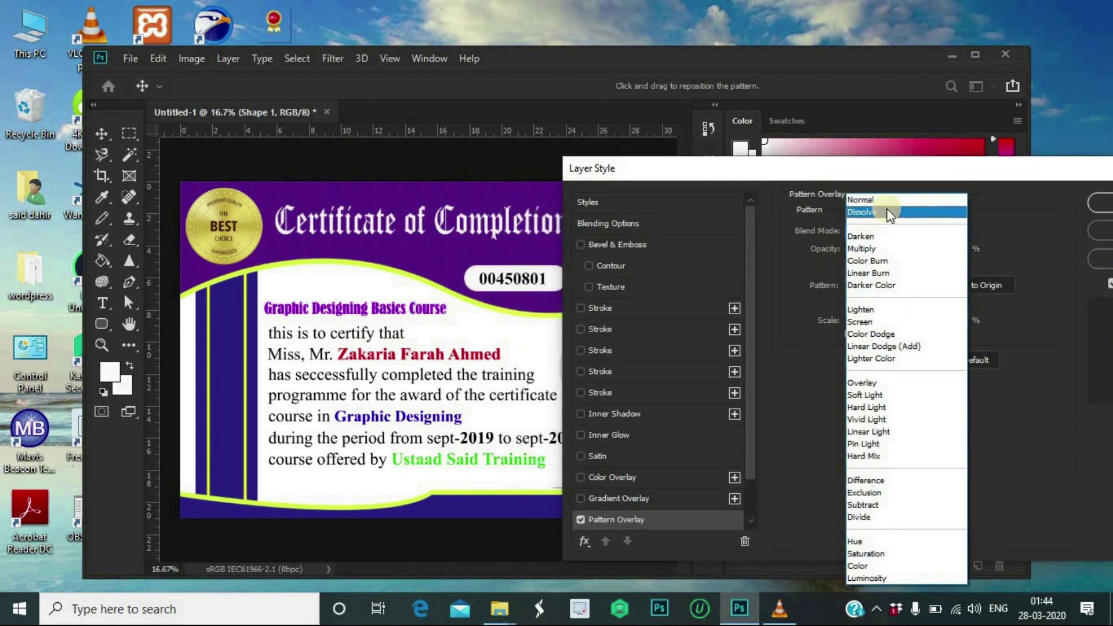
pyautogui.click(890, 201)
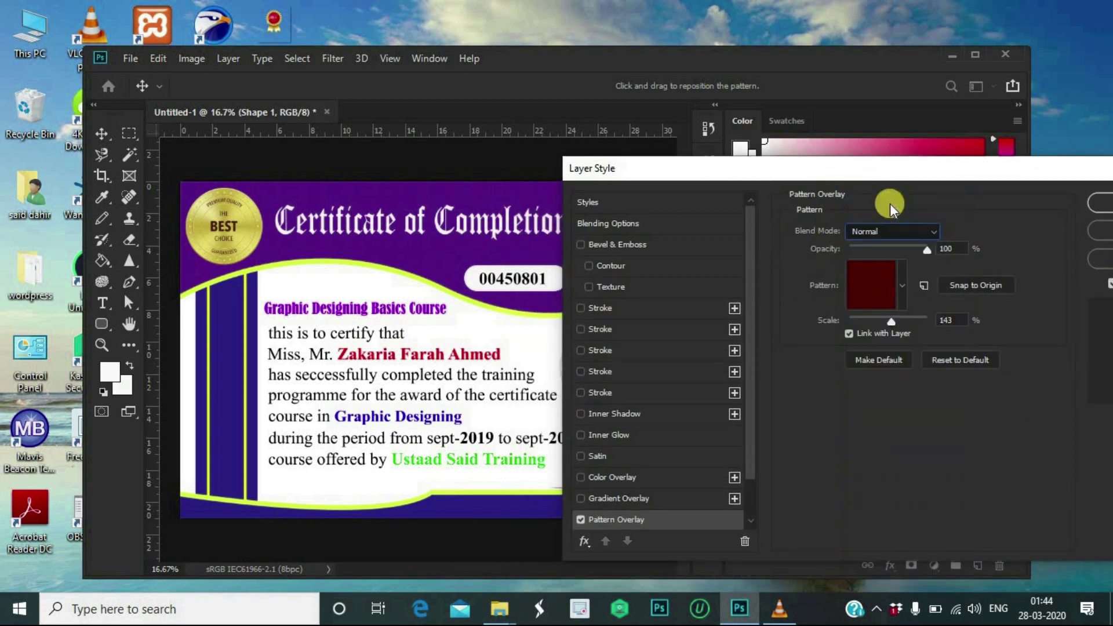
# Try the brown, pale blue, navy and dark red patterns on the header wave
pyautogui.click(902, 284)
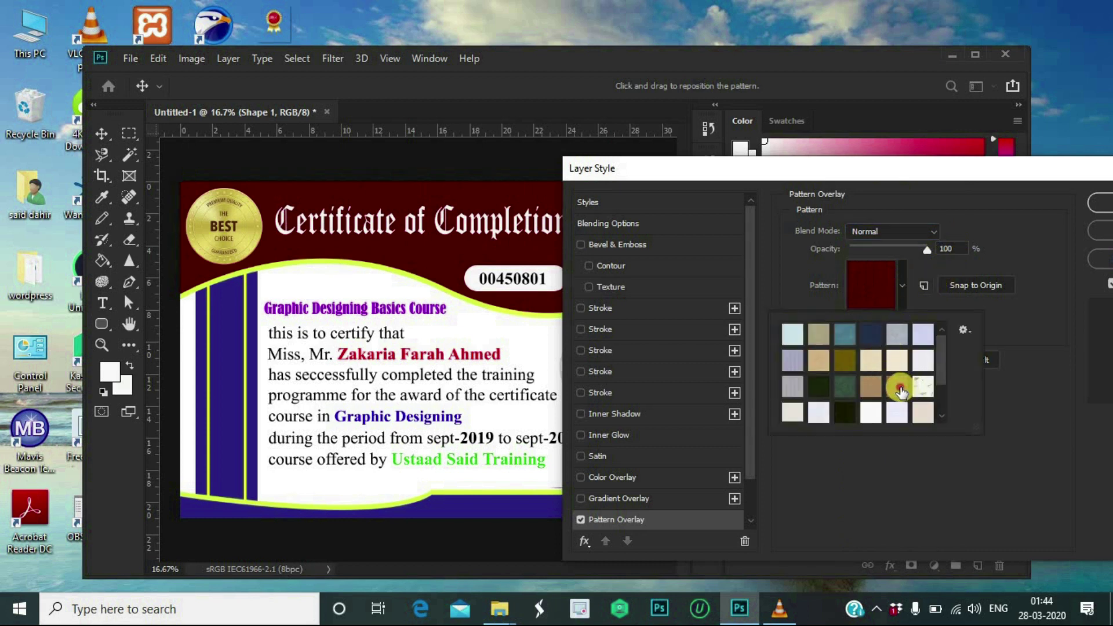
pyautogui.click(899, 388)
pyautogui.moveTo(653, 174)
pyautogui.mouseDown()
pyautogui.moveTo(787, 186)
pyautogui.moveTo(672, 171)
pyautogui.mouseUp()
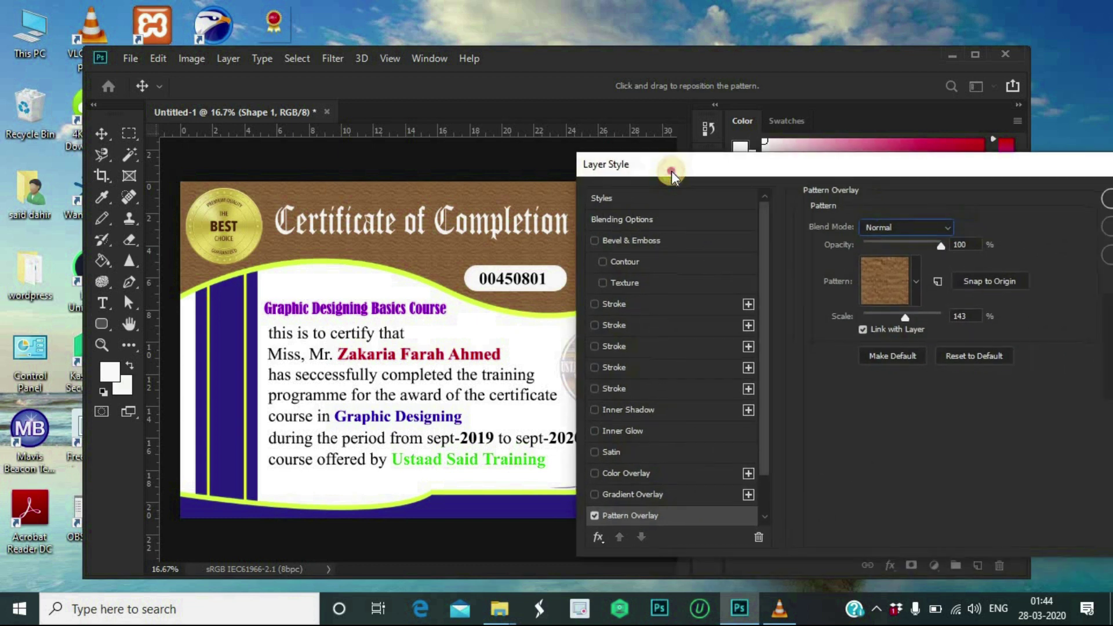
pyautogui.click(918, 292)
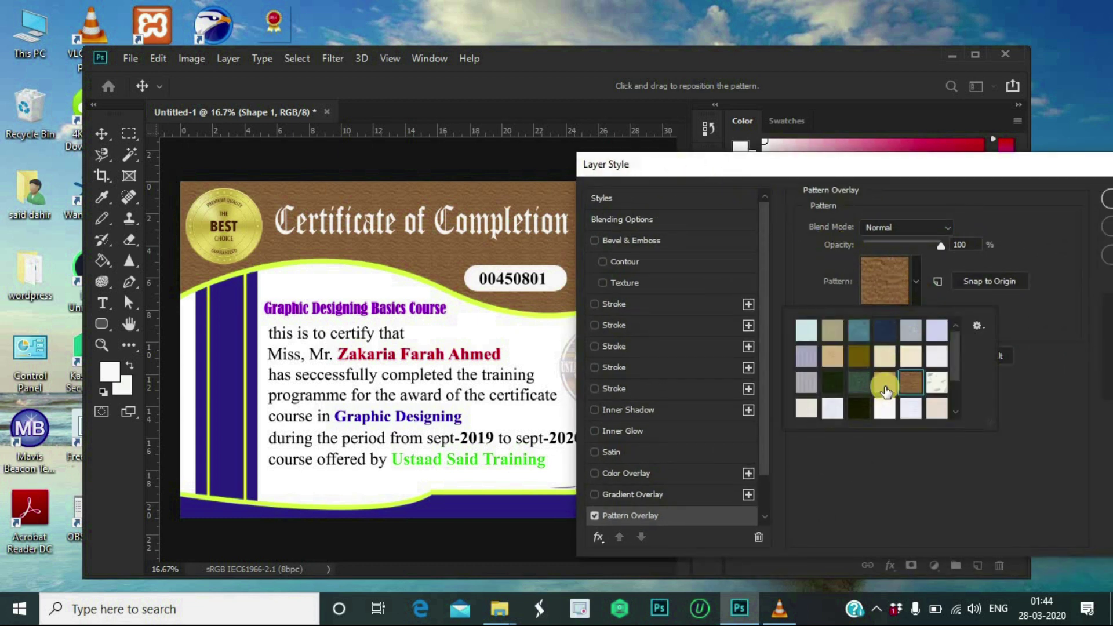
pyautogui.click(811, 339)
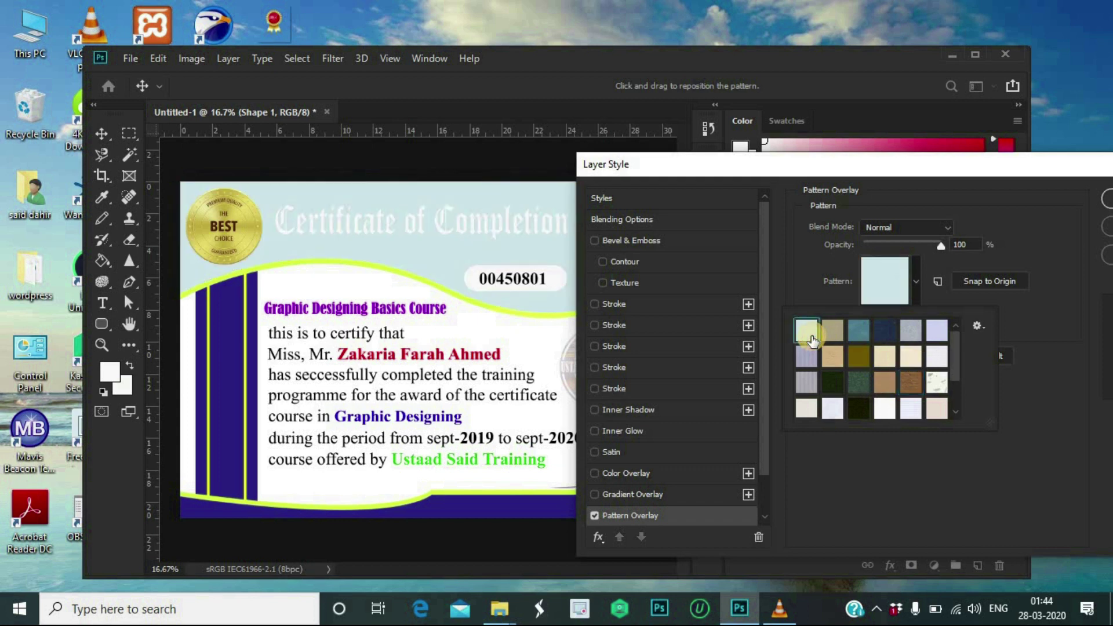
pyautogui.click(886, 332)
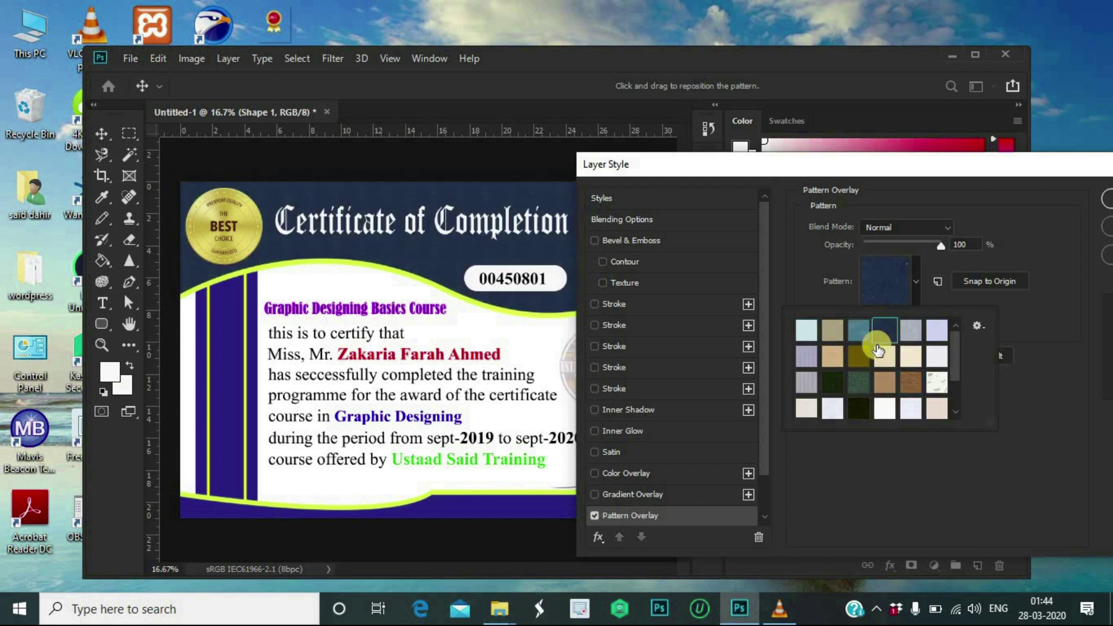
pyautogui.scroll(-1, 874, 402)
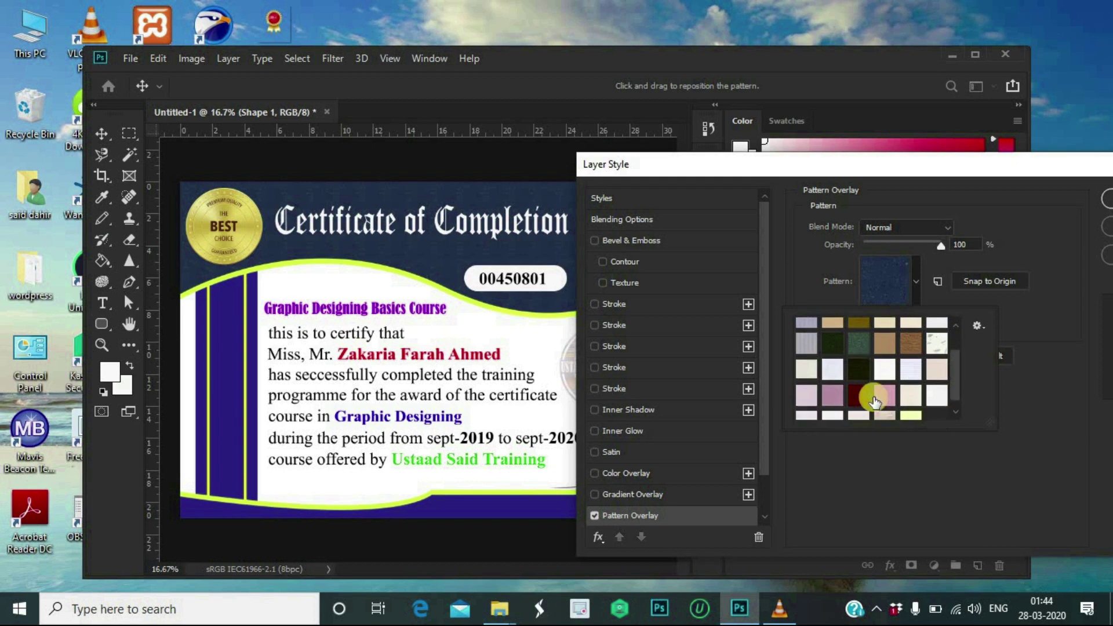
pyautogui.click(864, 394)
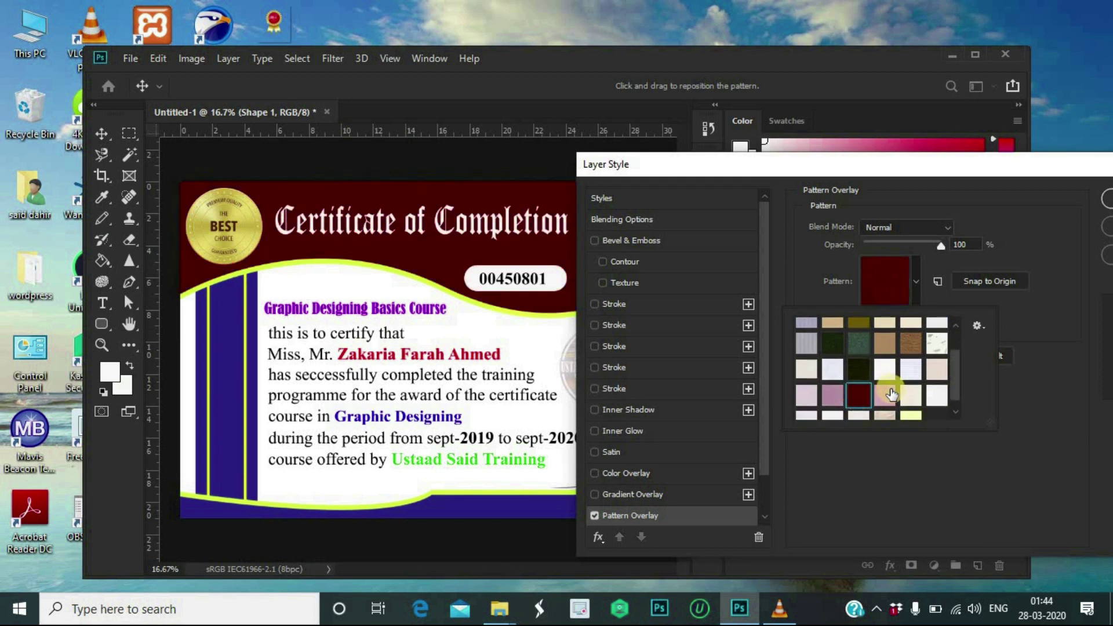
# Apply the pink striped pattern to the header wave at 143% scale and confirm the layer style
pyautogui.click(884, 395)
pyautogui.moveTo(656, 166)
pyautogui.mouseDown()
pyautogui.moveTo(806, 169)
pyautogui.moveTo(671, 144)
pyautogui.moveTo(700, 137)
pyautogui.mouseUp()
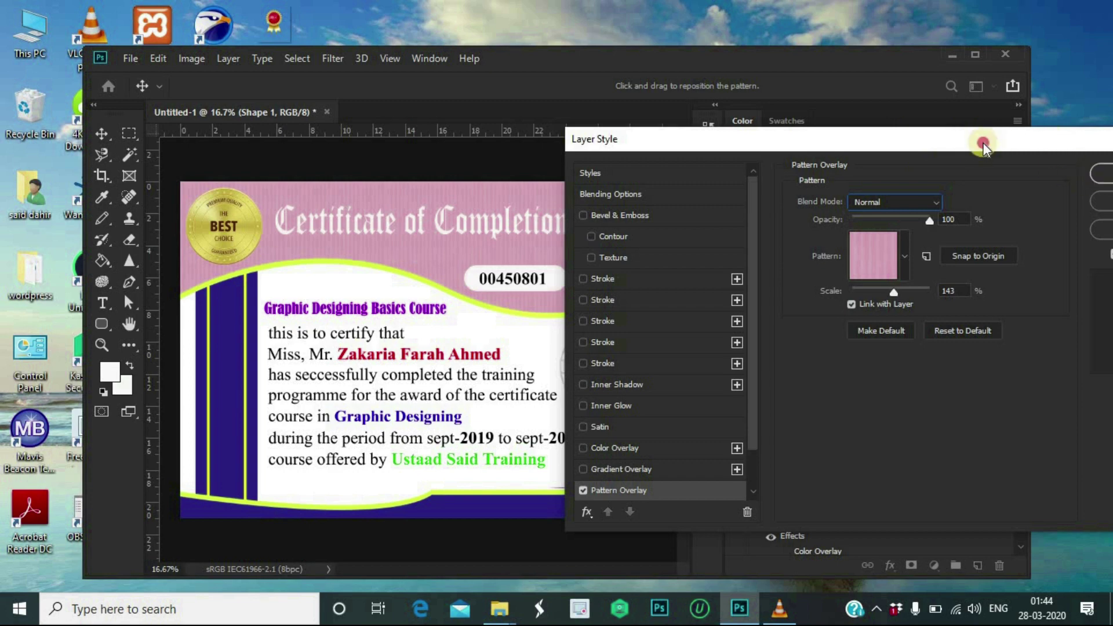
pyautogui.moveTo(984, 143); pyautogui.dragTo(894, 148)
pyautogui.click(1042, 178)
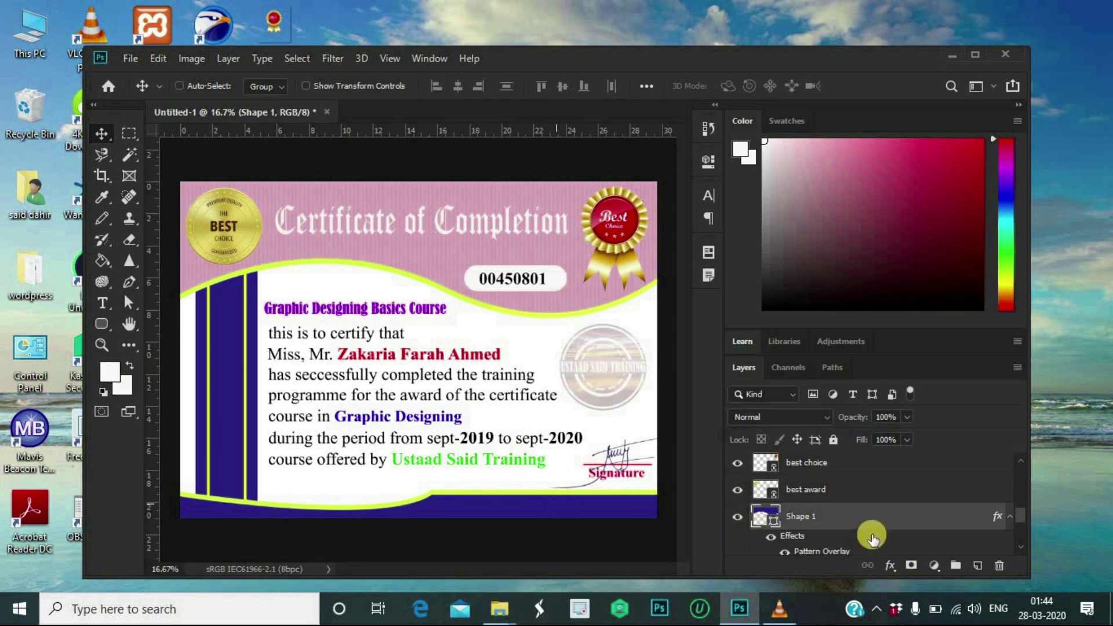
# Copy the layer style of the header wave's Shape 1 layer and select the Shape 1 copy layer
pyautogui.rightClick(816, 519)
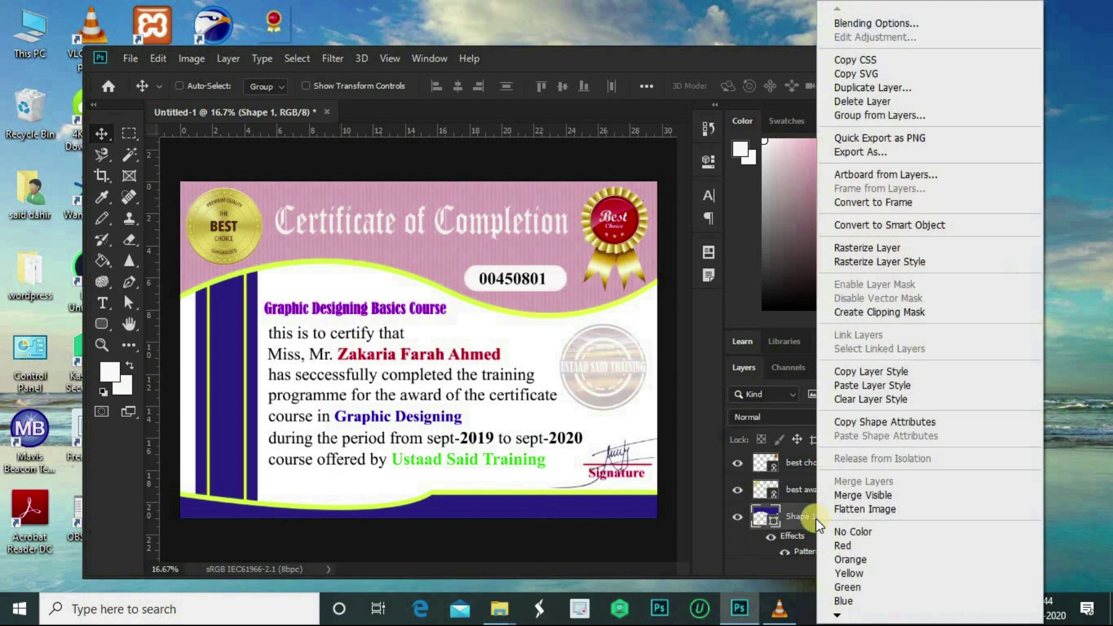
pyautogui.click(861, 372)
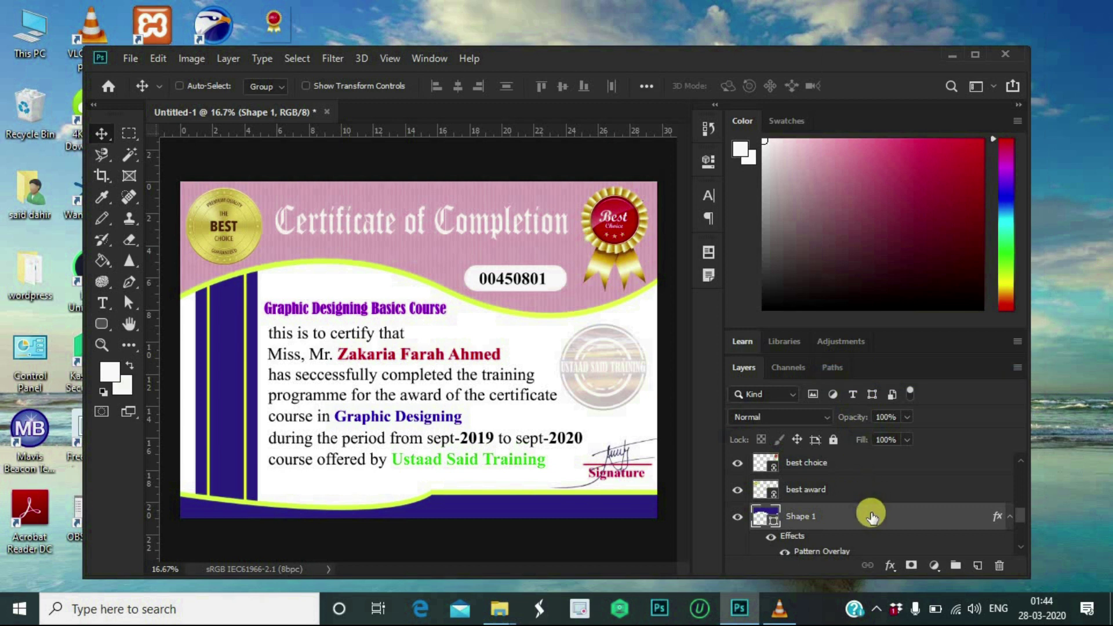
pyautogui.scroll(-1, 869, 510)
pyautogui.click(835, 510)
# Paste the copied pattern layer style onto the footer wave's Shape 2 layer
pyautogui.scroll(-1, 834, 504)
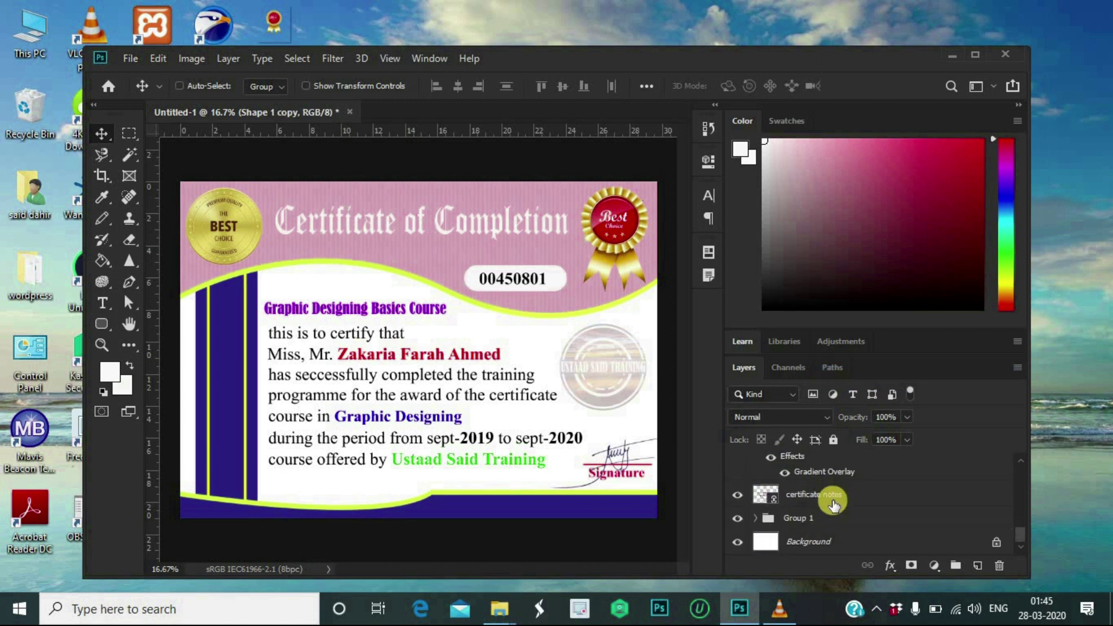
pyautogui.scroll(5, 833, 504)
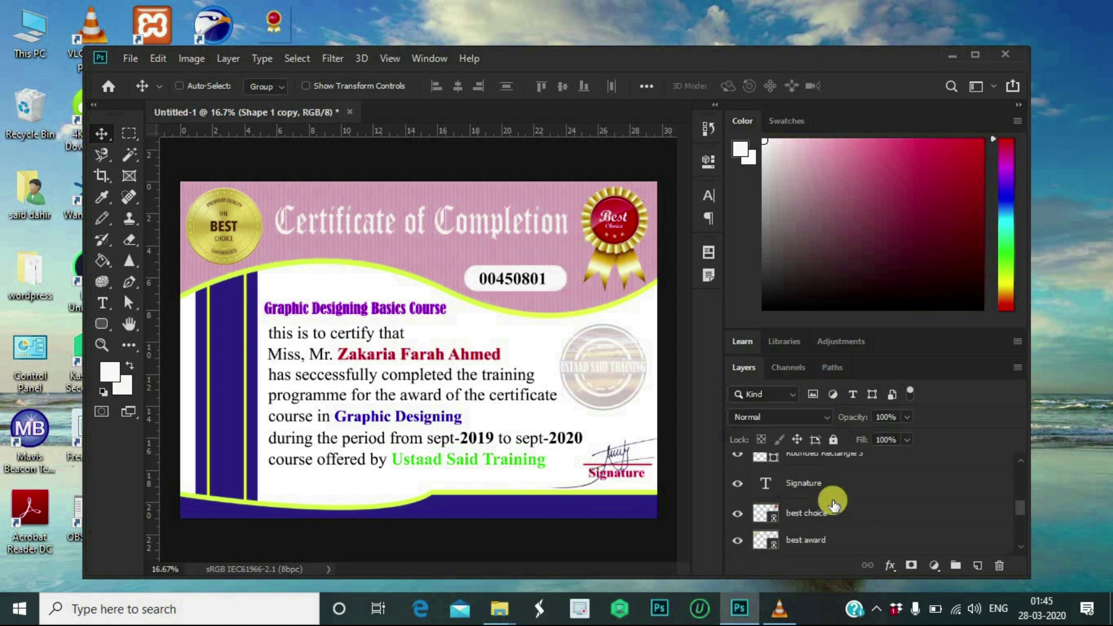
pyautogui.scroll(-5, 833, 504)
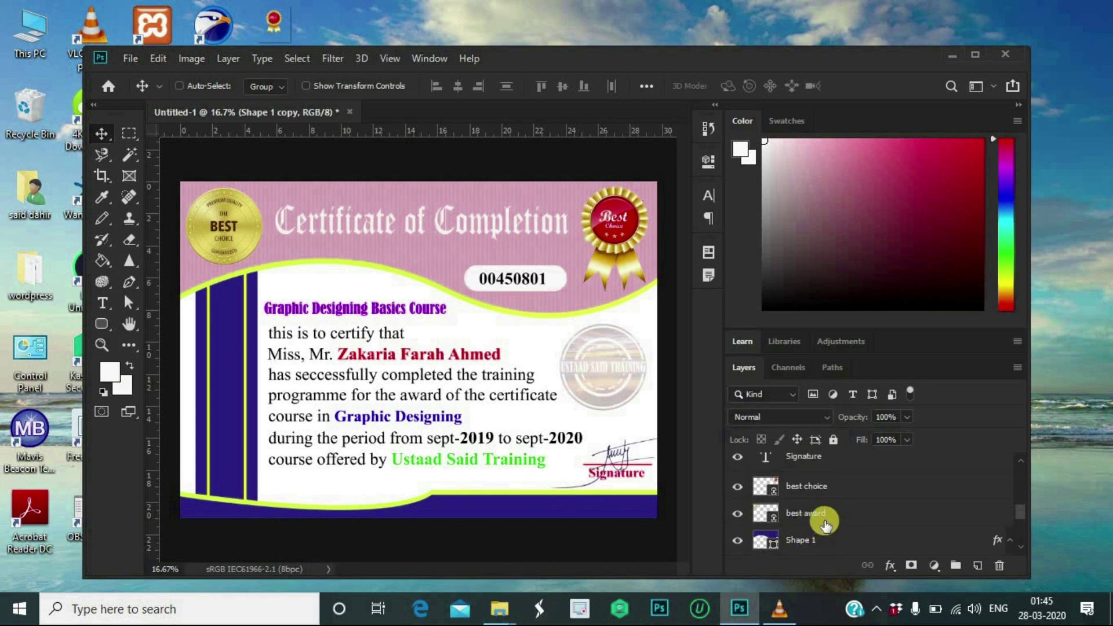
pyautogui.scroll(5, 824, 520)
pyautogui.scroll(5, 824, 520)
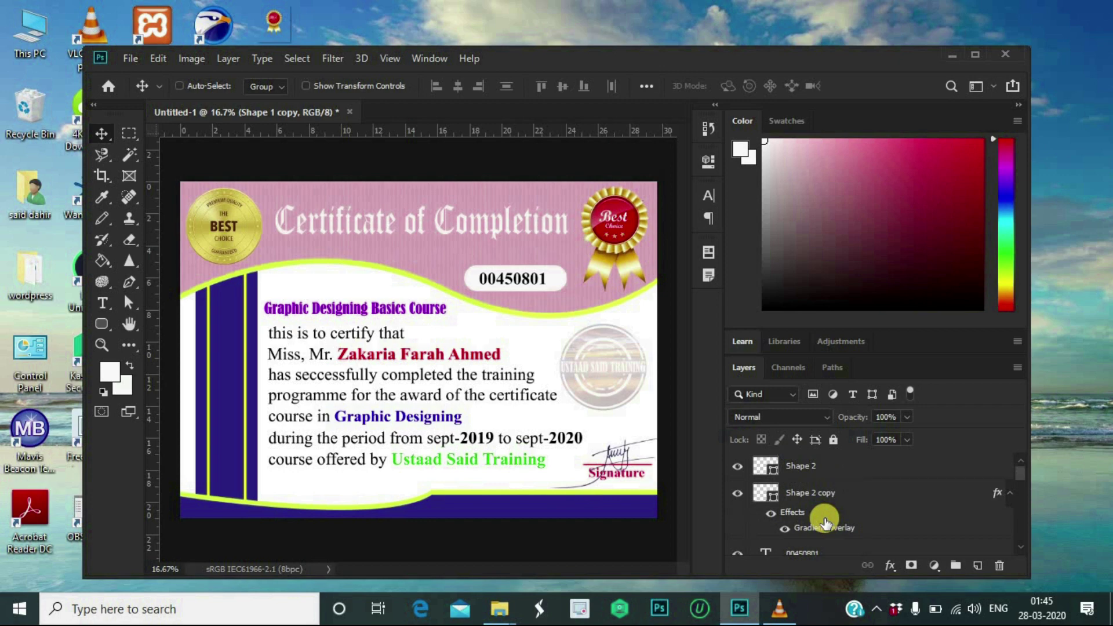
pyautogui.click(819, 466)
pyautogui.rightClick(819, 464)
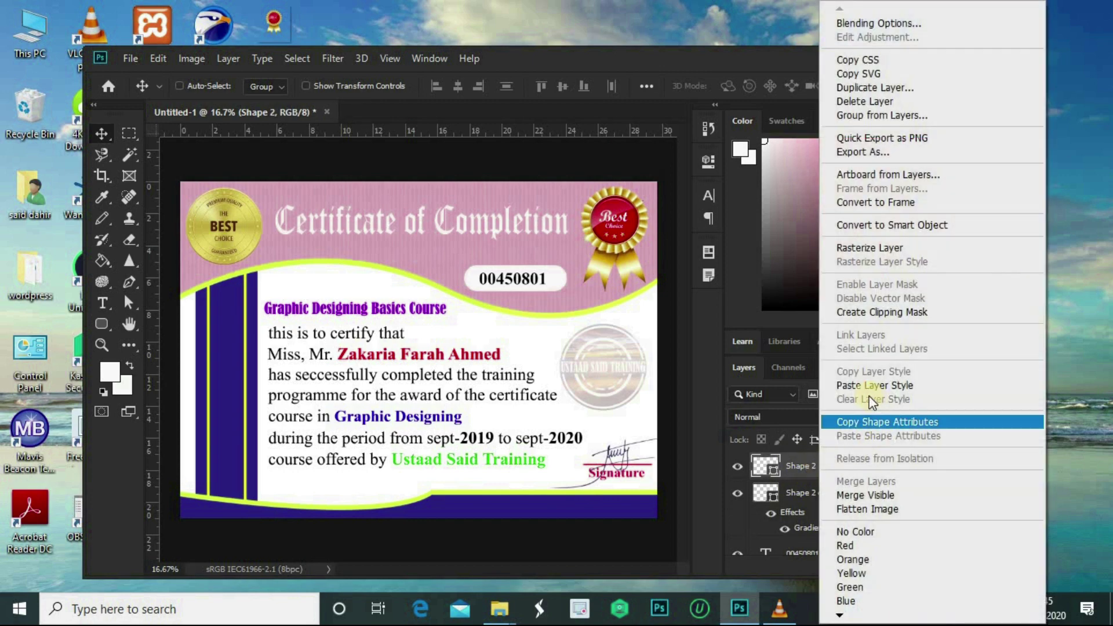
pyautogui.click(854, 385)
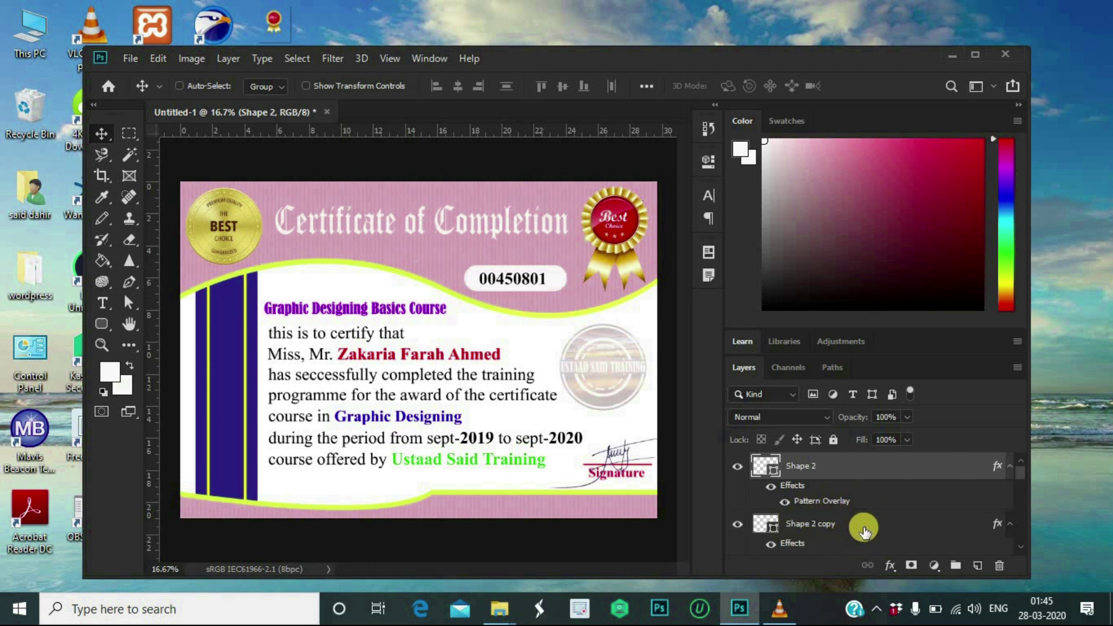
# Paste the copied pattern layer style onto the side strip's Group 1
pyautogui.scroll(-1, 860, 531)
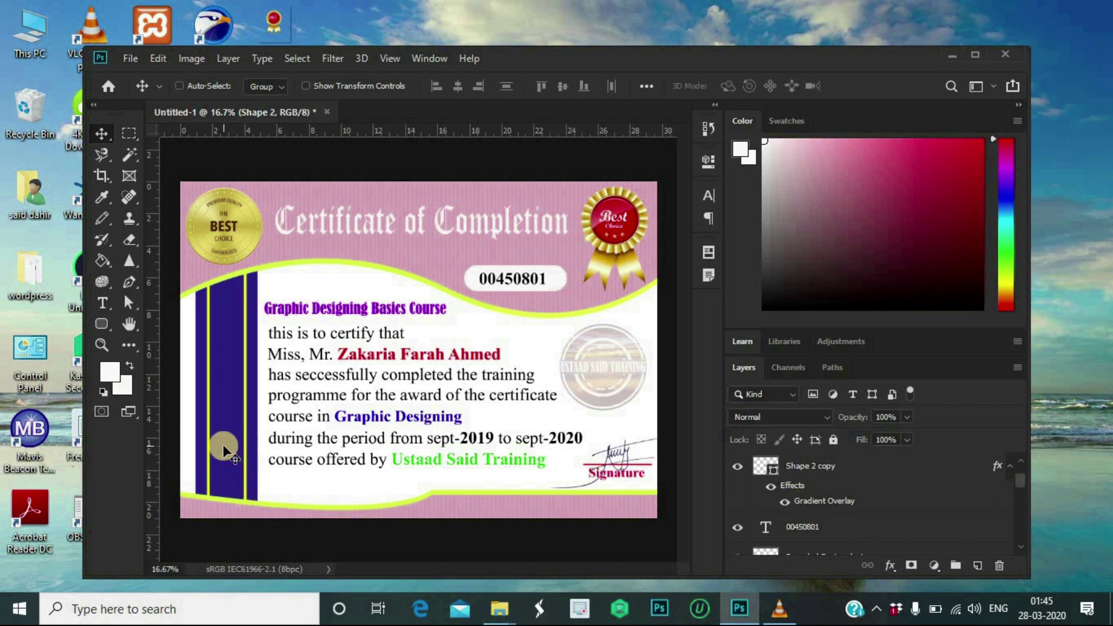
pyautogui.scroll(-2, 814, 509)
pyautogui.scroll(-3, 815, 509)
pyautogui.click(808, 521)
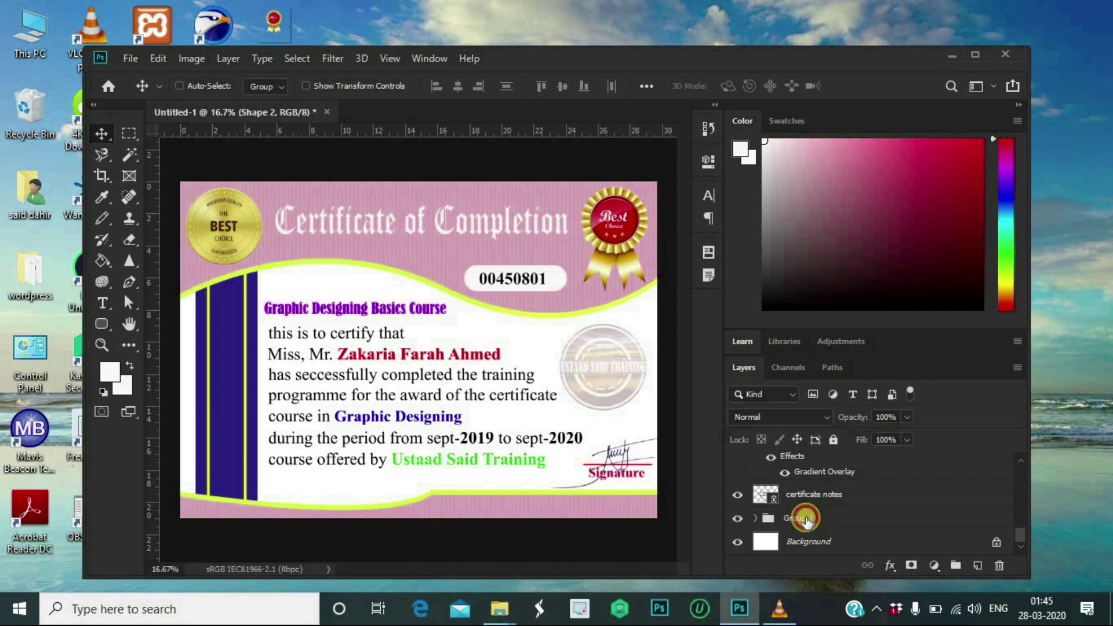
pyautogui.rightClick(806, 517)
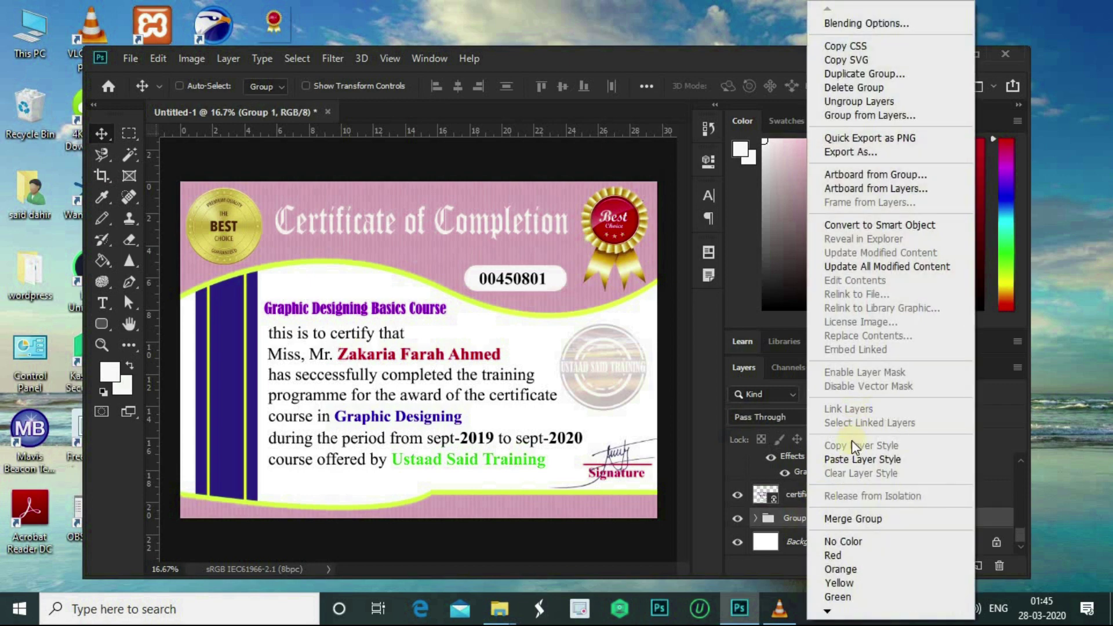
pyautogui.click(846, 459)
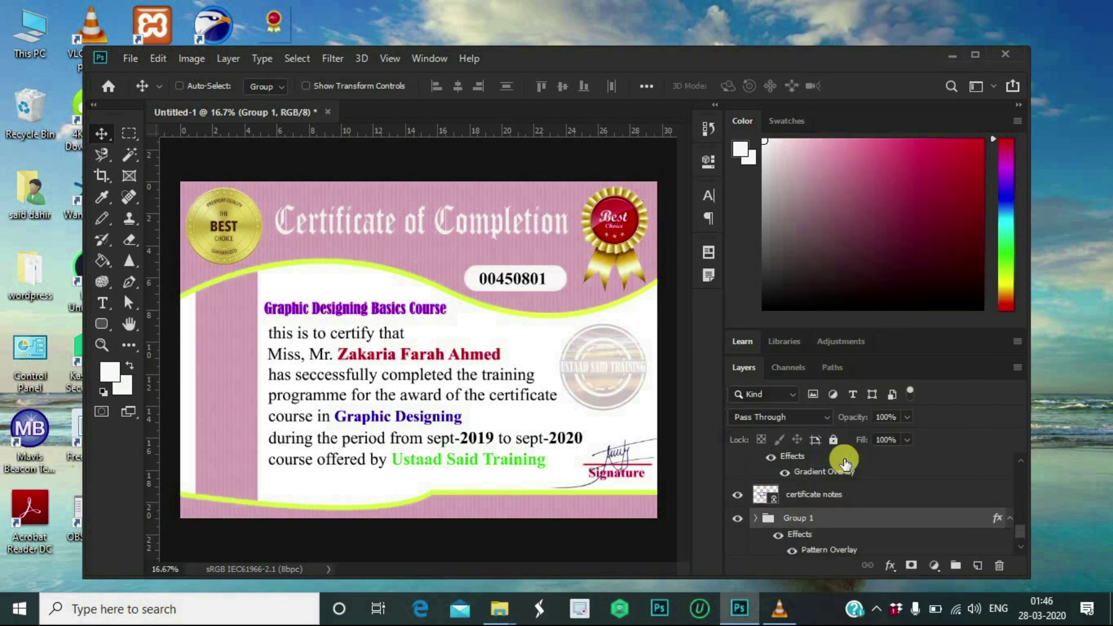